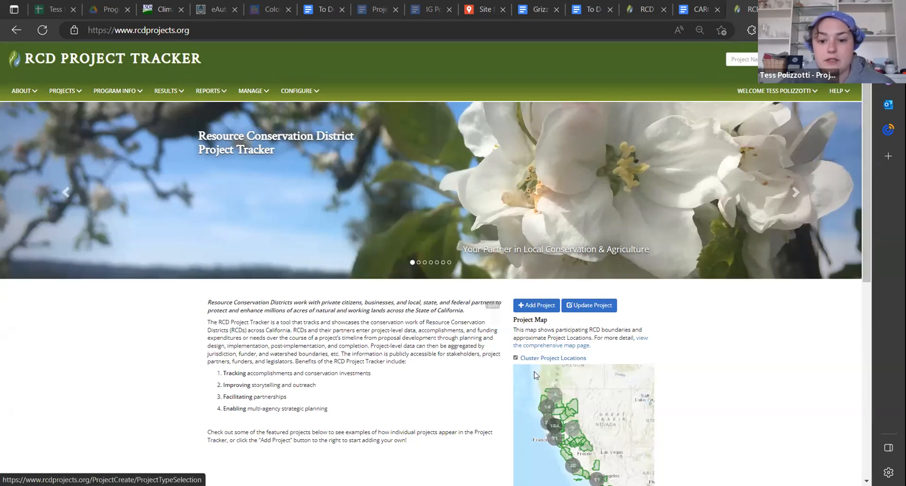
# Start an entry for an existing project already underway or complete, and continue the CARCD WCB Climate and Wildlife draft to its Basics page
pyautogui.click(533, 309)
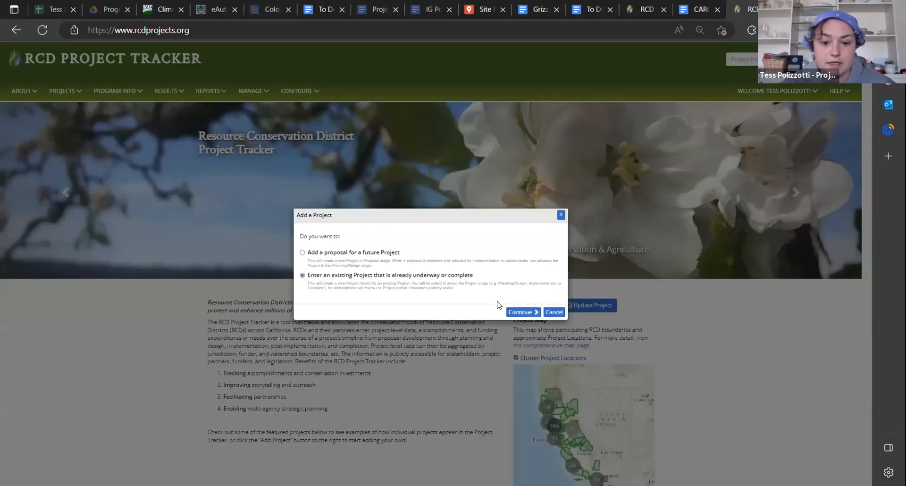
pyautogui.click(517, 313)
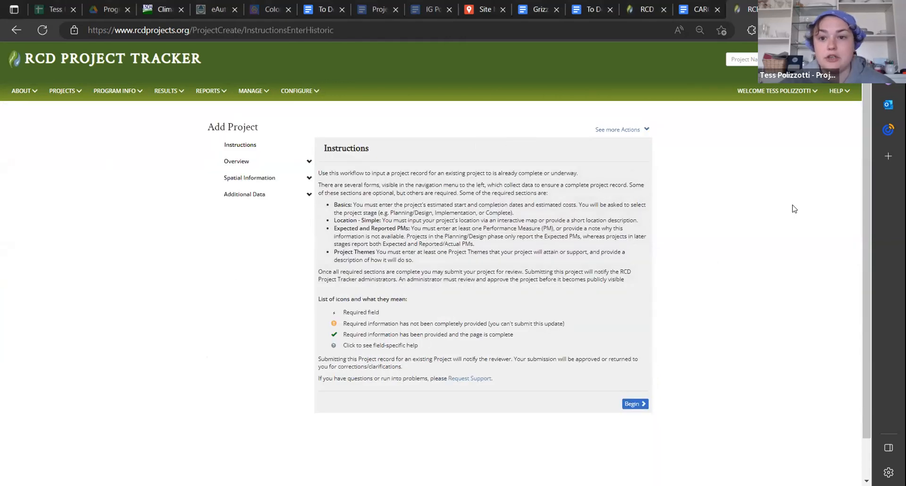
pyautogui.click(639, 7)
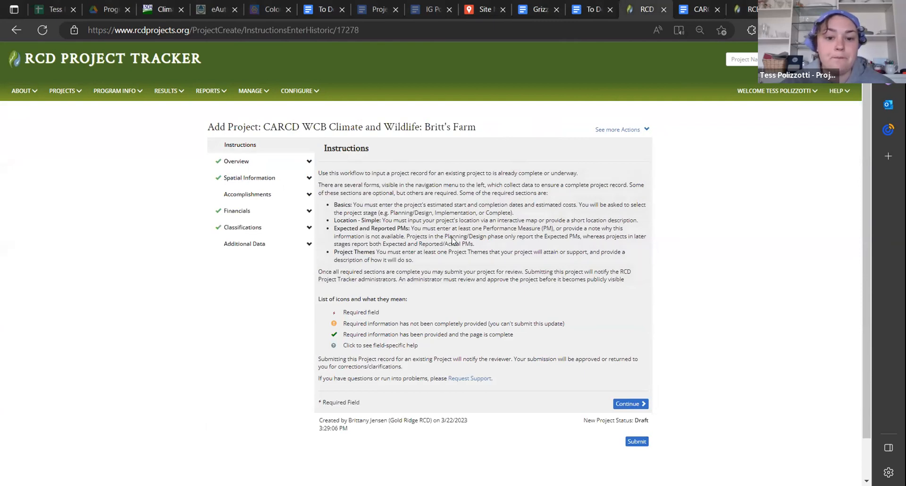
pyautogui.click(630, 405)
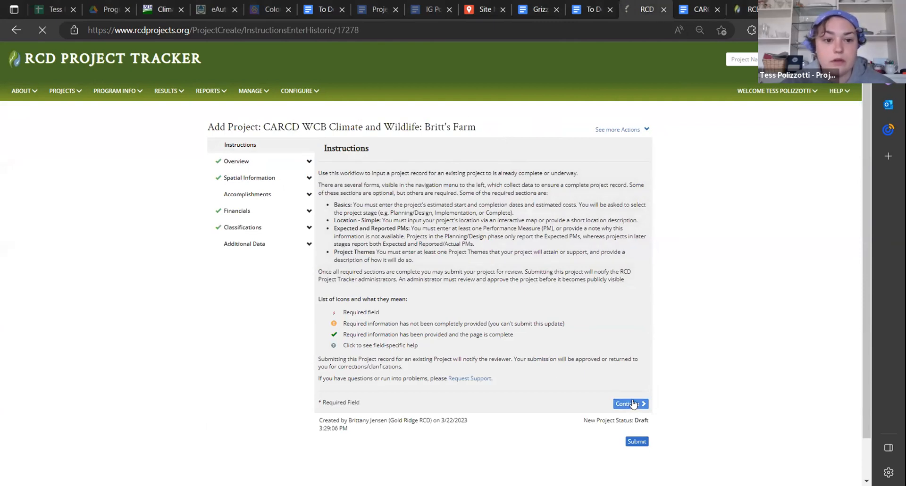
# Switch to the CARCD WCB Block Grant Project Entry guide in Google Docs and open its Project “Basics” section
pyautogui.click(700, 7)
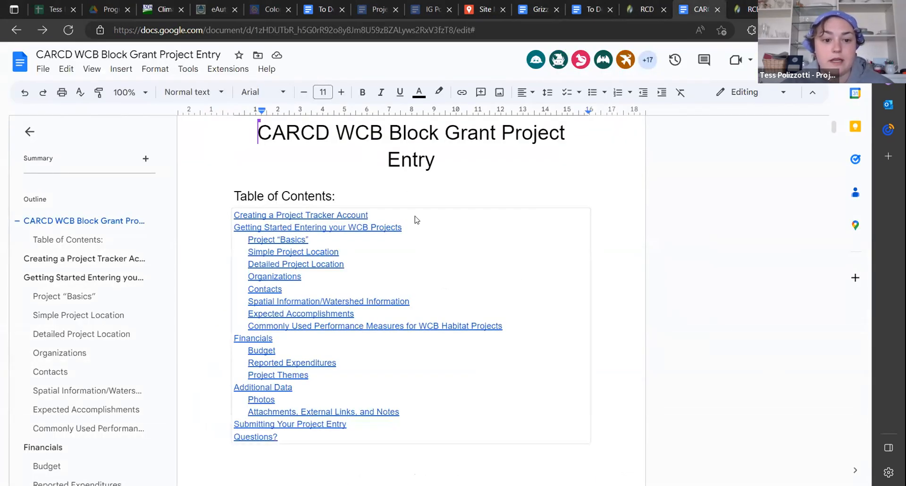
pyautogui.click(288, 241)
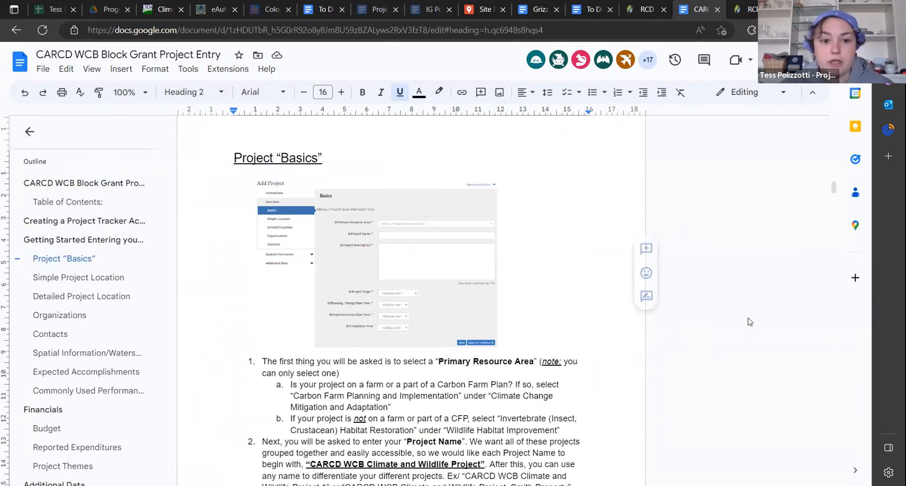
# Return to the draft project's Basics page and look through the Primary Resource Area options, including those under Wildlife Habitat Improvement
pyautogui.click(642, 10)
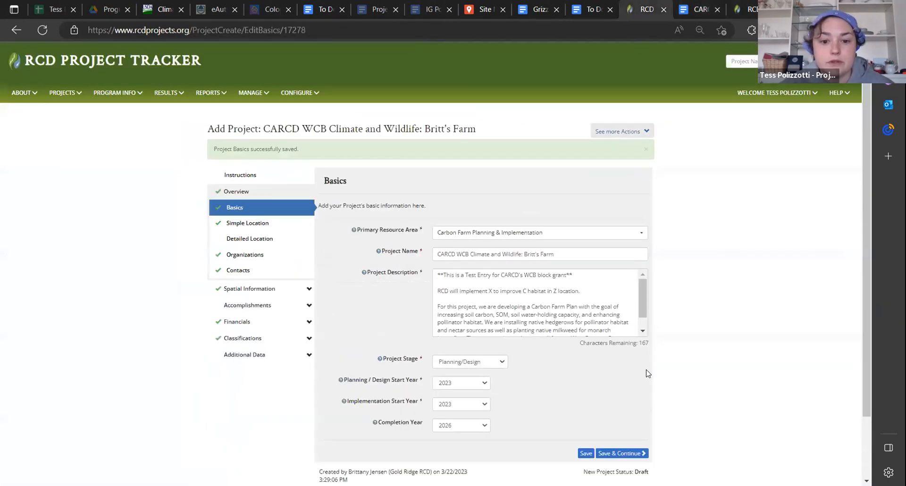
pyautogui.scroll(-2, 810, 356)
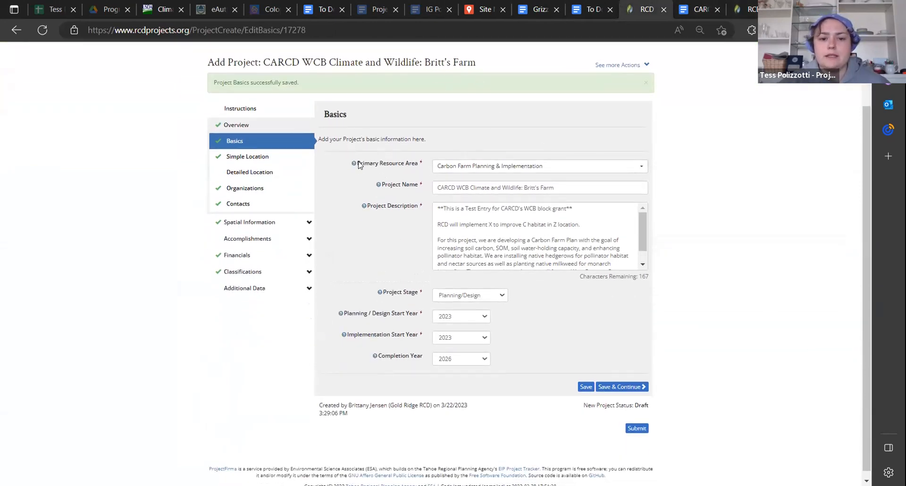
pyautogui.click(547, 173)
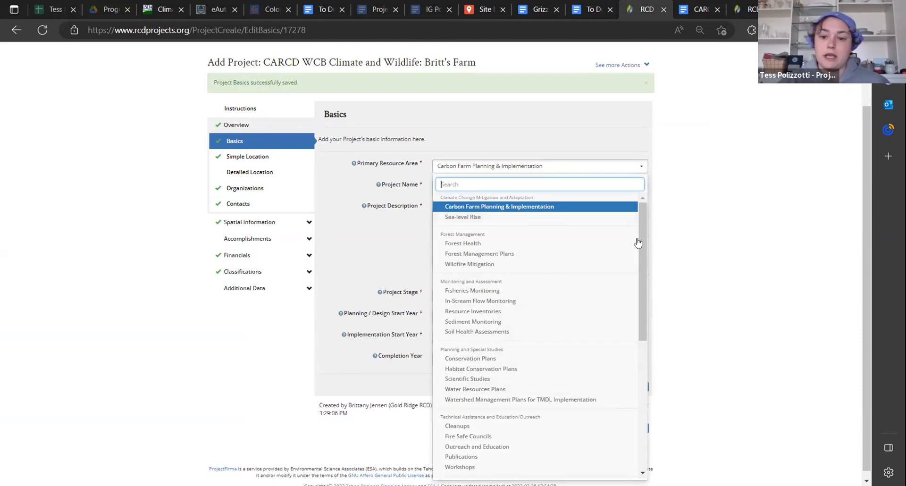
pyautogui.click(659, 192)
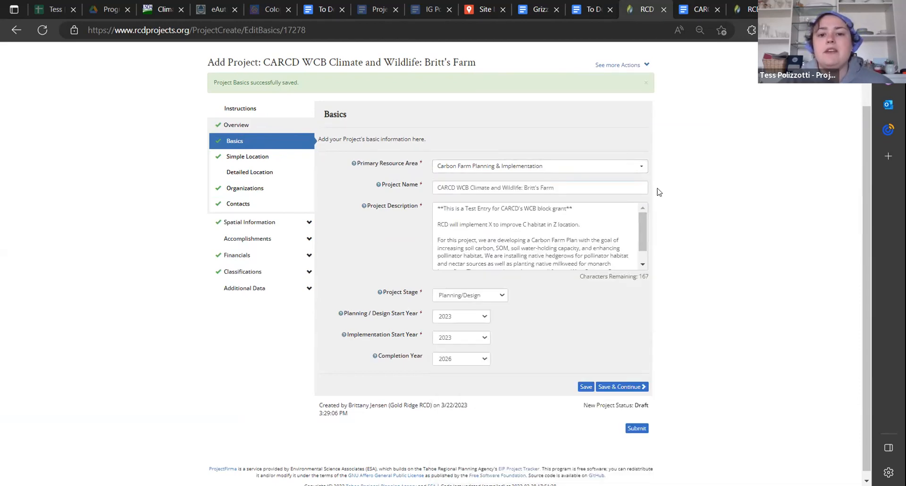
pyautogui.click(587, 166)
pyautogui.moveTo(644, 208); pyautogui.dragTo(636, 427)
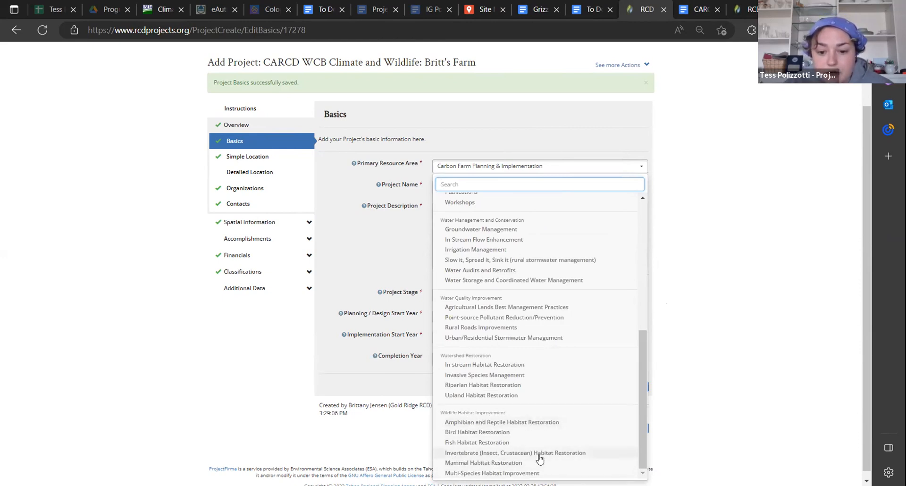
pyautogui.click(713, 253)
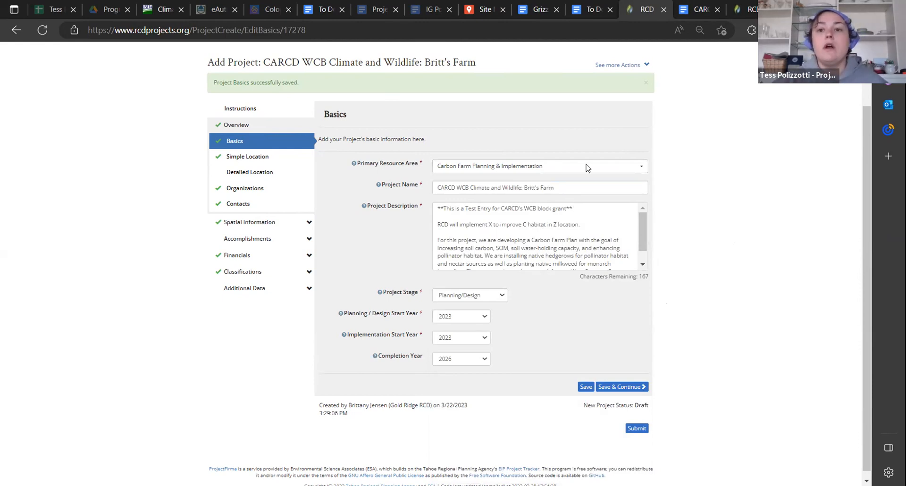
# Open the Full Project List in the other RCD Project Tracker session and look through the existing project names
pyautogui.click(744, 7)
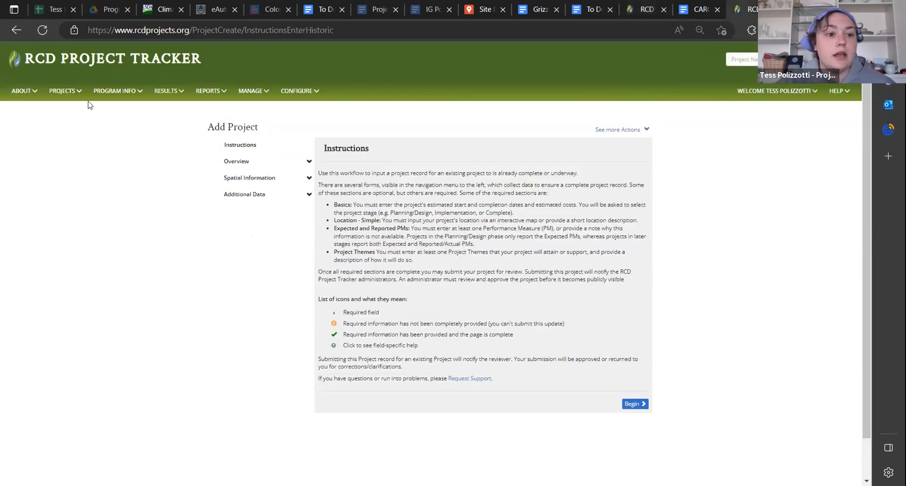
pyautogui.click(68, 98)
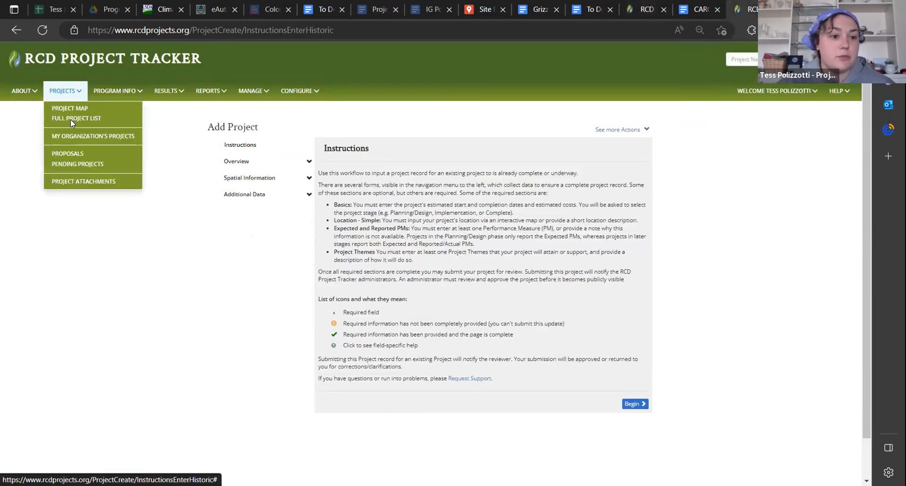
pyautogui.click(71, 119)
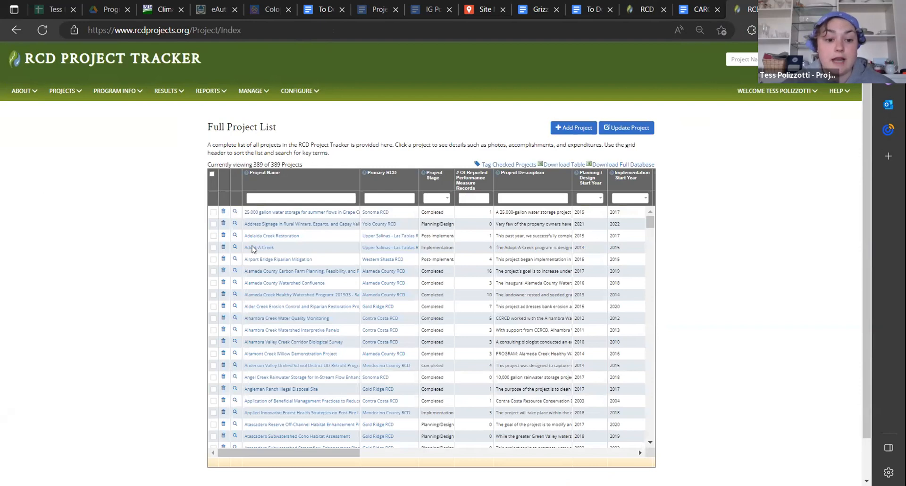
pyautogui.scroll(-3, 287, 360)
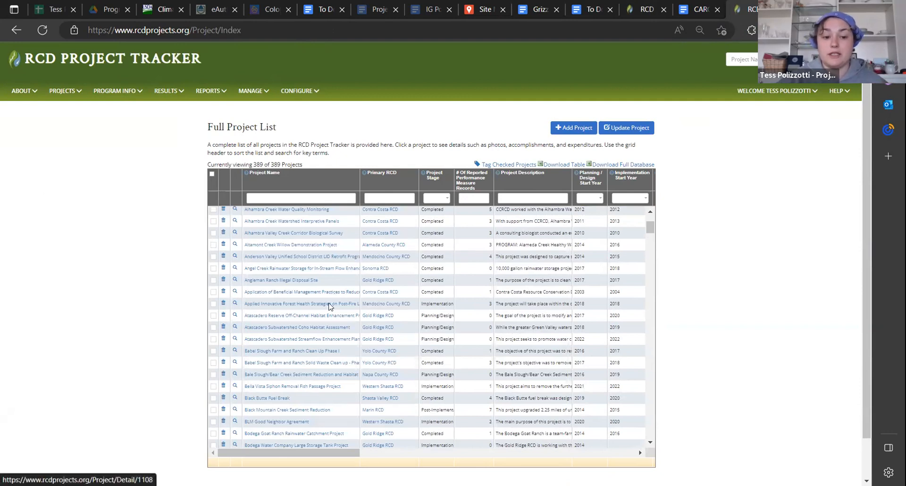
# Return to the draft project's Basics page and read its full Project Description
pyautogui.click(634, 11)
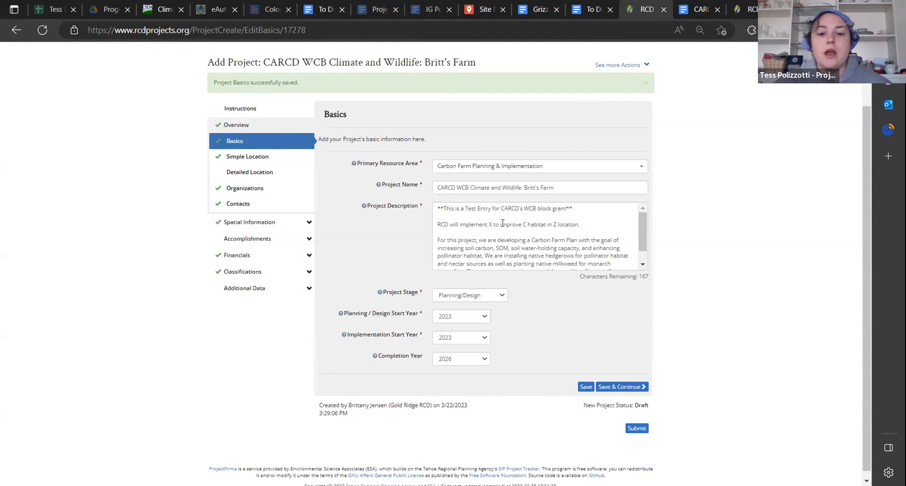
pyautogui.scroll(-1, 588, 241)
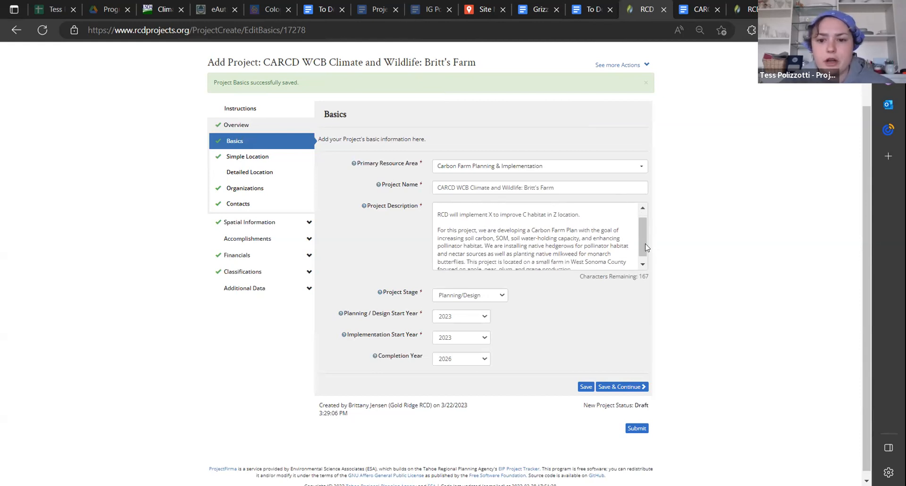
pyautogui.moveTo(642, 241); pyautogui.dragTo(642, 246)
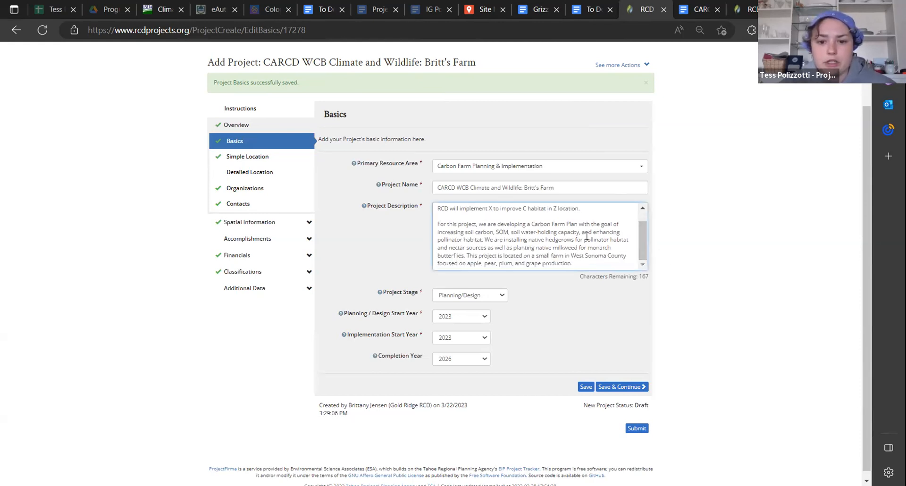
pyautogui.moveTo(639, 241)
pyautogui.mouseDown()
pyautogui.moveTo(639, 222)
pyautogui.moveTo(644, 243)
pyautogui.mouseUp()
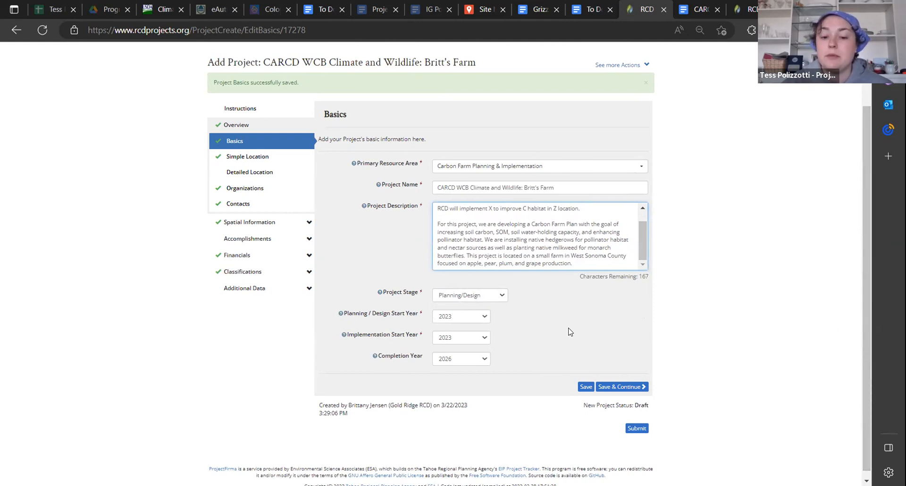
# Try the Implementation and Completed project stages, restoring Planning/Design after each
pyautogui.click(485, 300)
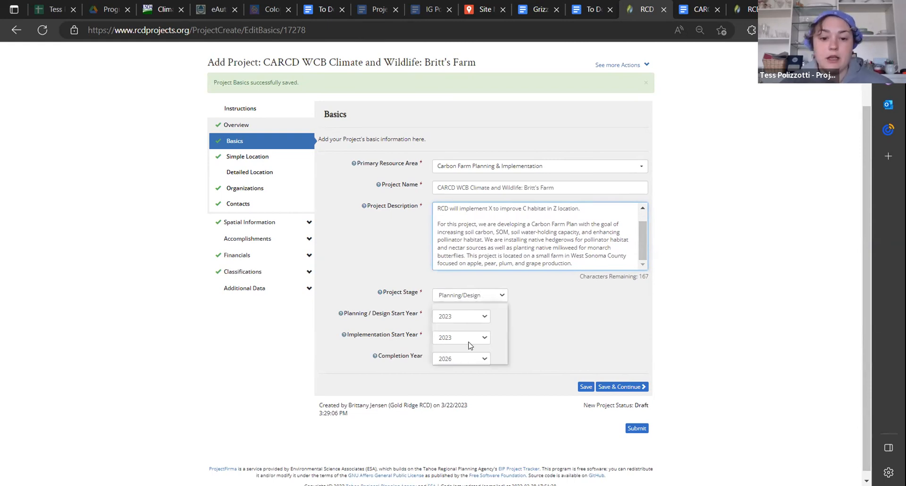
pyautogui.click(479, 343)
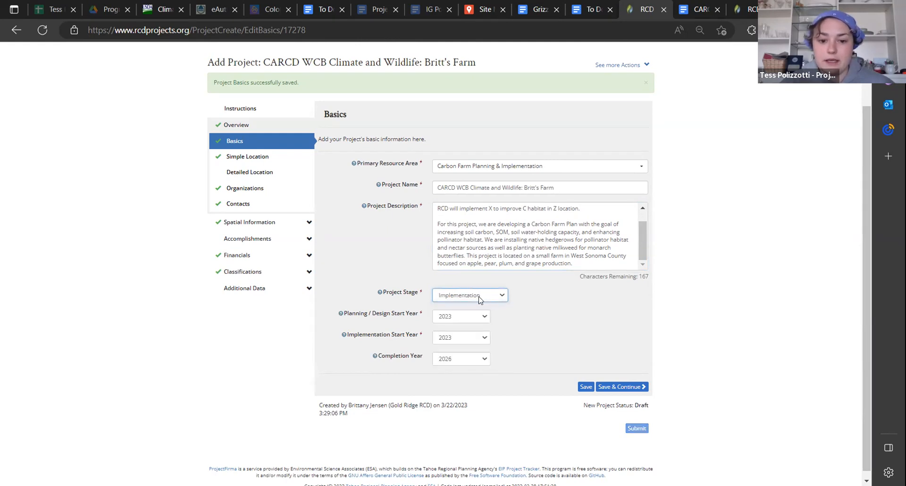
pyautogui.click(480, 300)
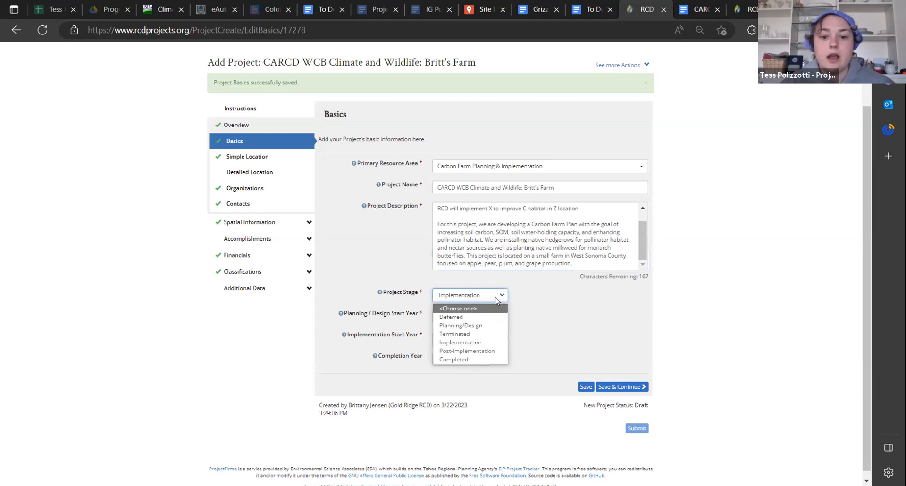
pyautogui.click(478, 327)
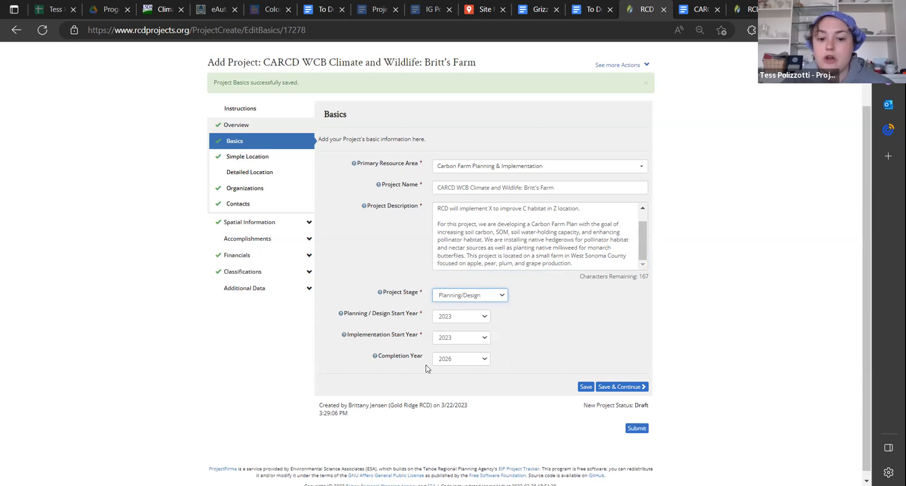
pyautogui.click(467, 296)
pyautogui.click(465, 359)
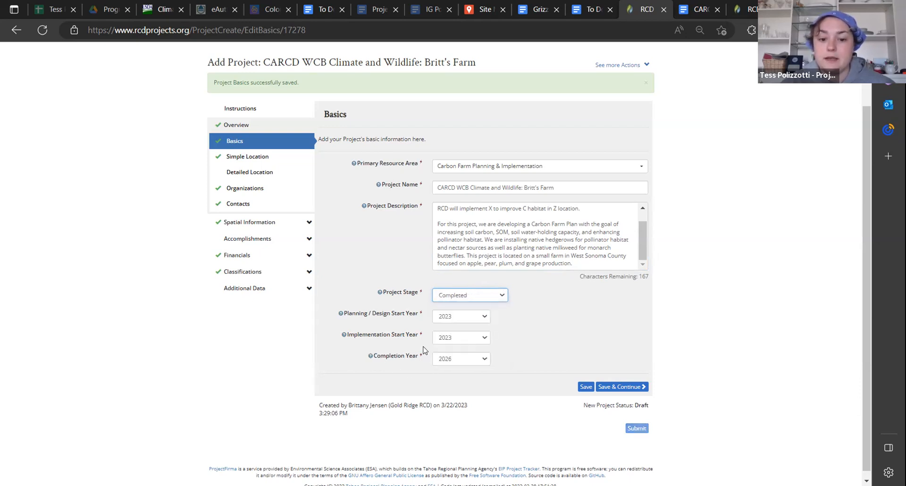
pyautogui.click(464, 296)
pyautogui.click(462, 326)
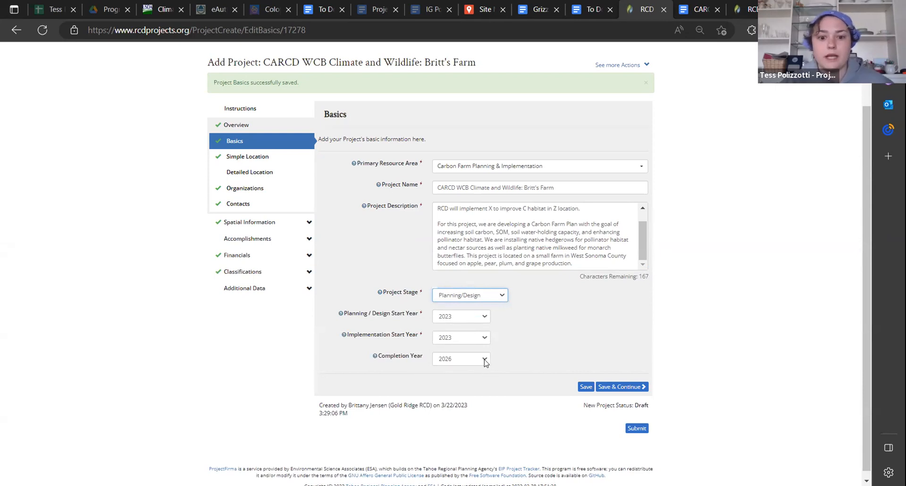
# Examine the plotted point on the Simple Location page and the drawn project area on the Detailed Location page
pyautogui.click(270, 161)
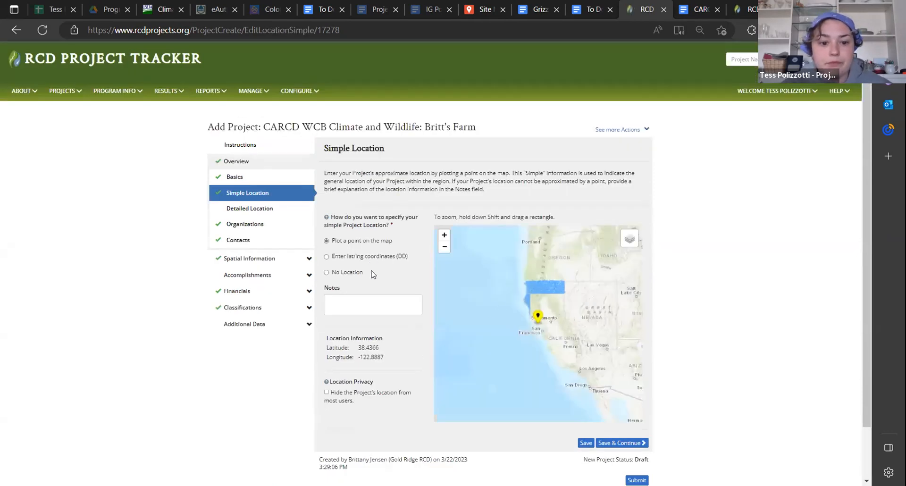
pyautogui.doubleClick(444, 236)
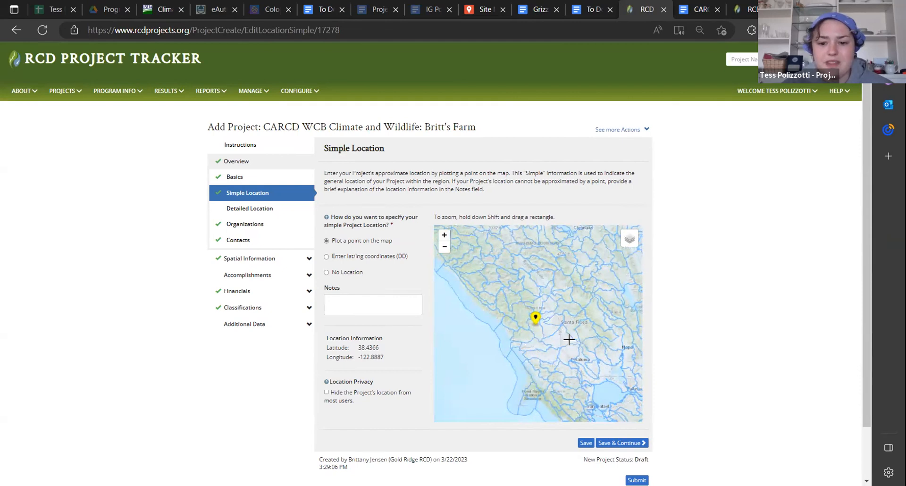
pyautogui.click(248, 215)
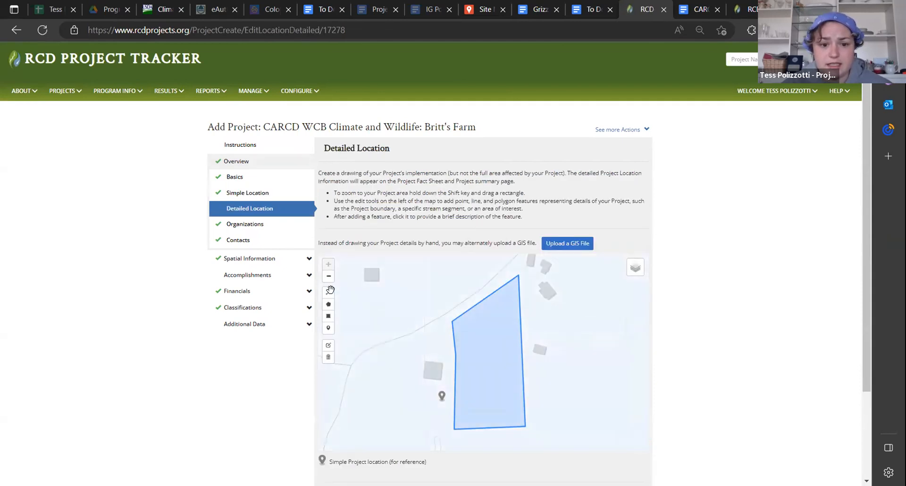
pyautogui.click(328, 276)
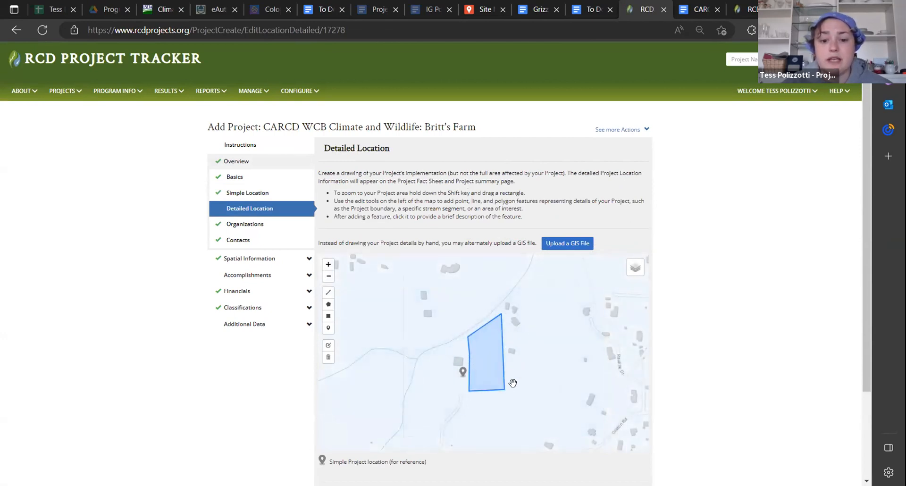
pyautogui.moveTo(447, 386); pyautogui.dragTo(457, 357)
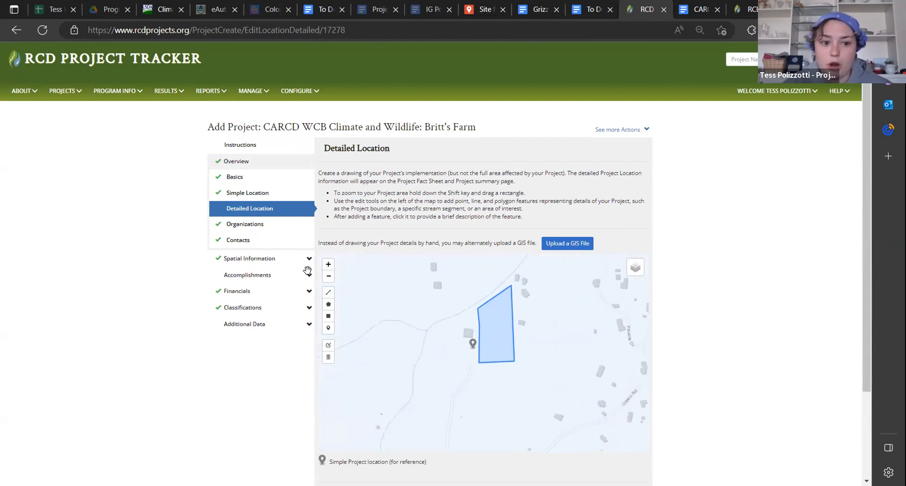
# Review the lead implementer, primary RCD, partners, stakeholders and voting districts on the draft's Organizations page
pyautogui.click(260, 226)
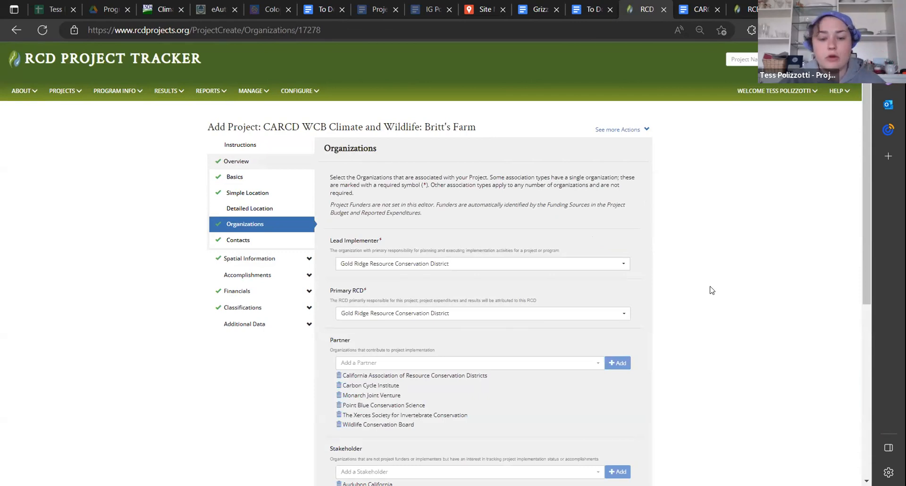
pyautogui.click(245, 193)
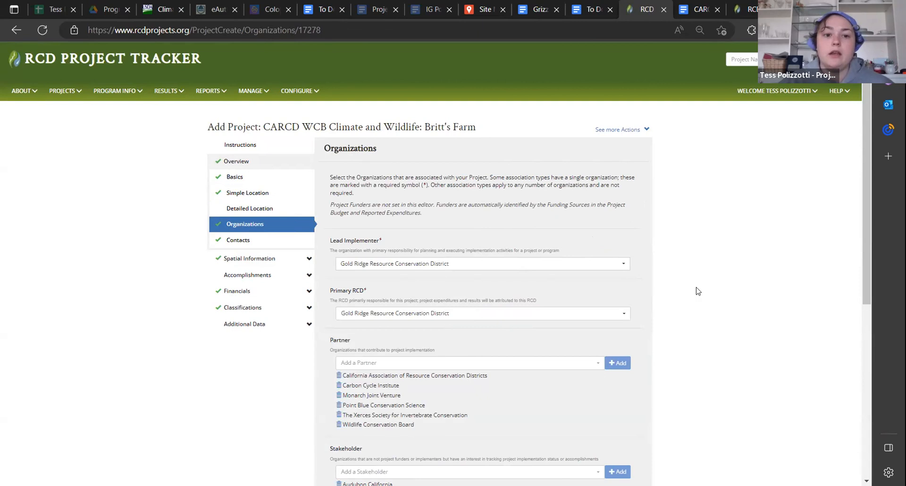
pyautogui.scroll(-1, 702, 305)
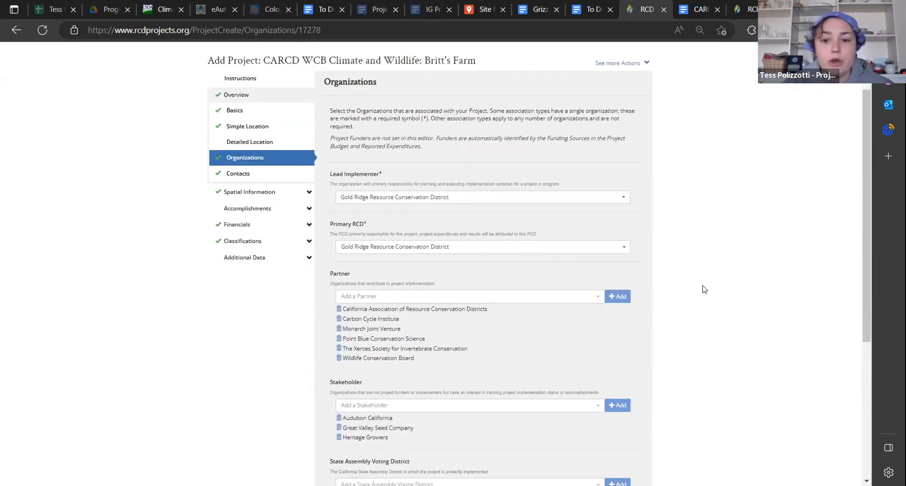
pyautogui.scroll(-1, 708, 288)
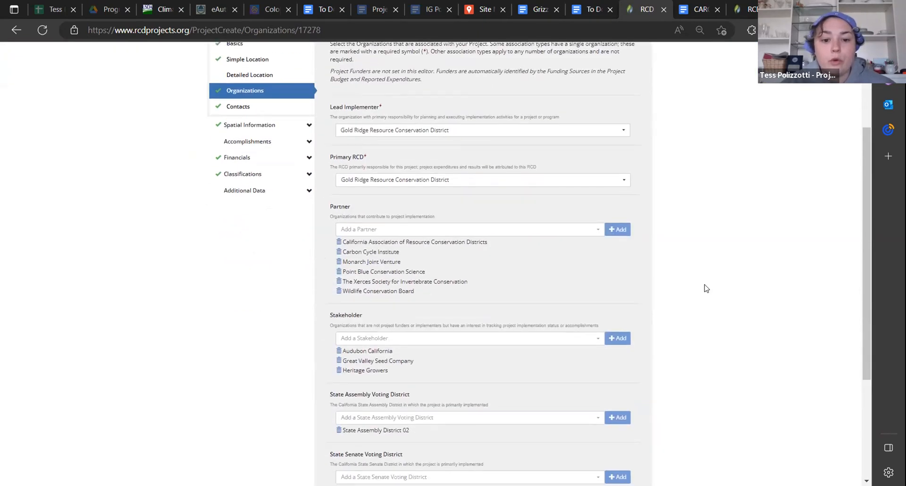
pyautogui.click(698, 9)
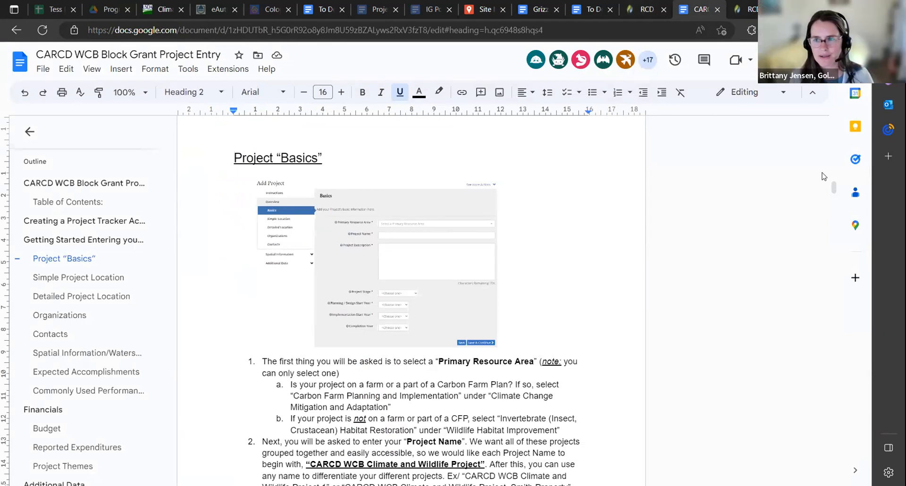
pyautogui.click(641, 11)
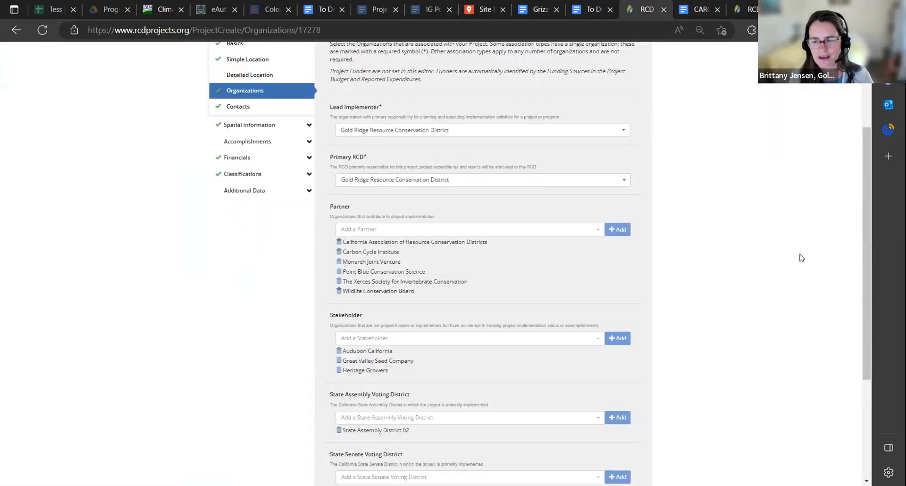
# Try hiding the project's location from most users on the Simple Location page, and clear the option again
pyautogui.scroll(2, 859, 289)
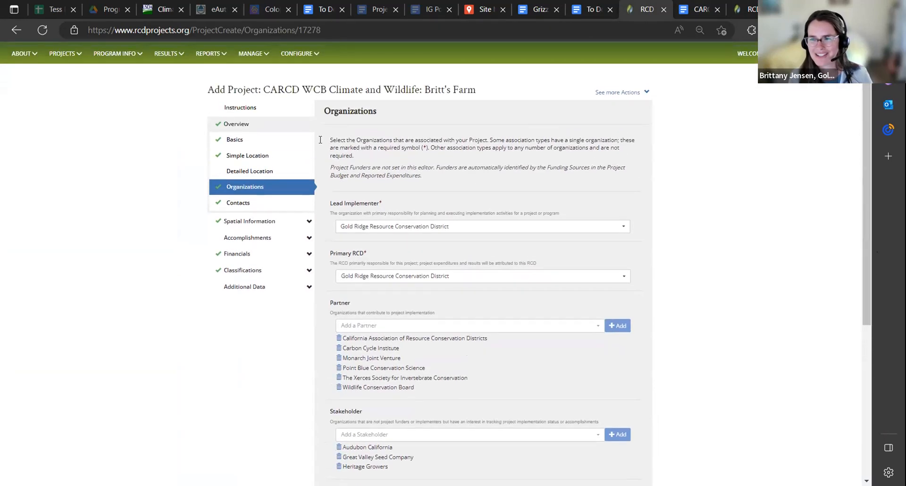
pyautogui.click(238, 156)
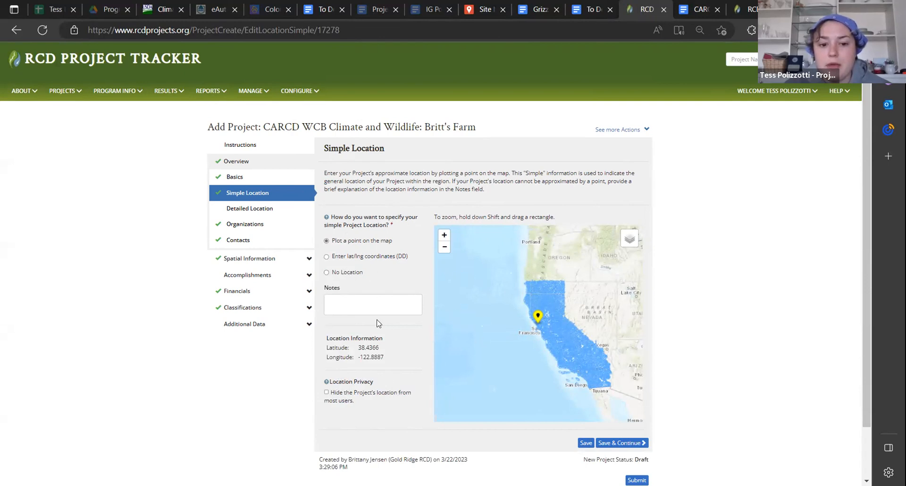
pyautogui.click(326, 392)
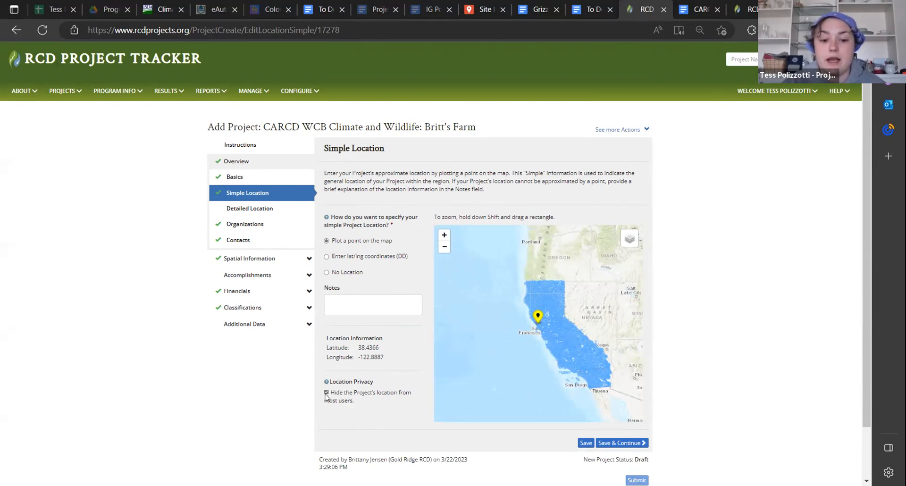
pyautogui.click(328, 393)
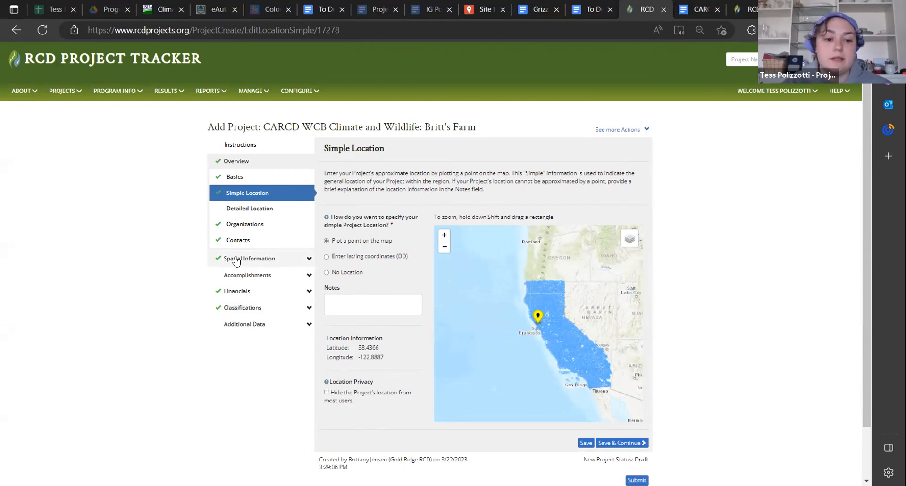
# Open the draft's Detailed Location page and view the drawn project area within its surroundings
pyautogui.click(254, 224)
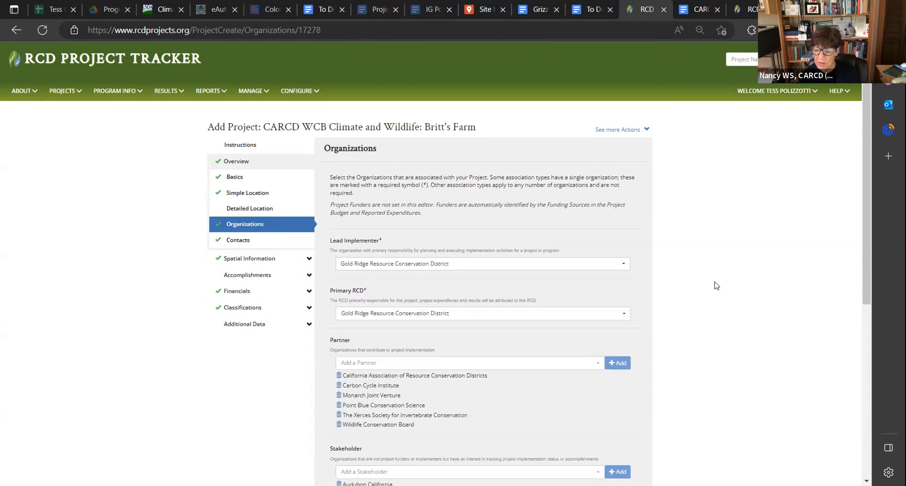
pyautogui.click(230, 210)
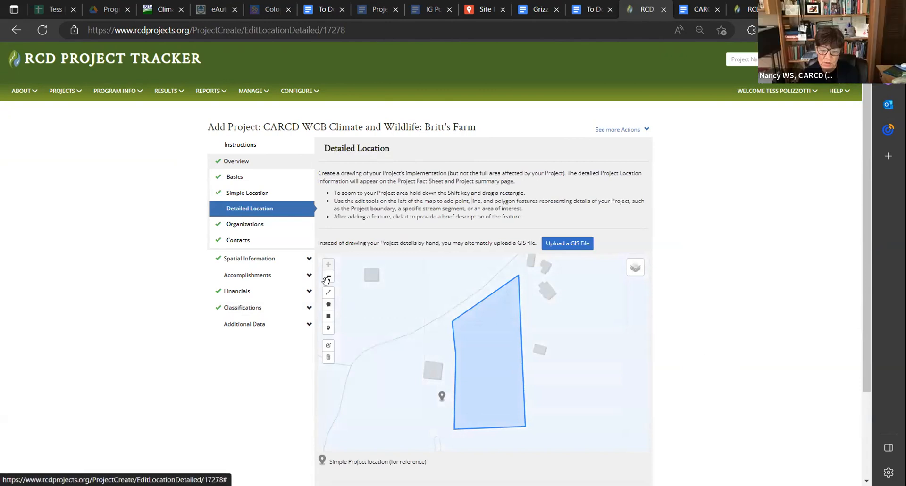
pyautogui.click(330, 278)
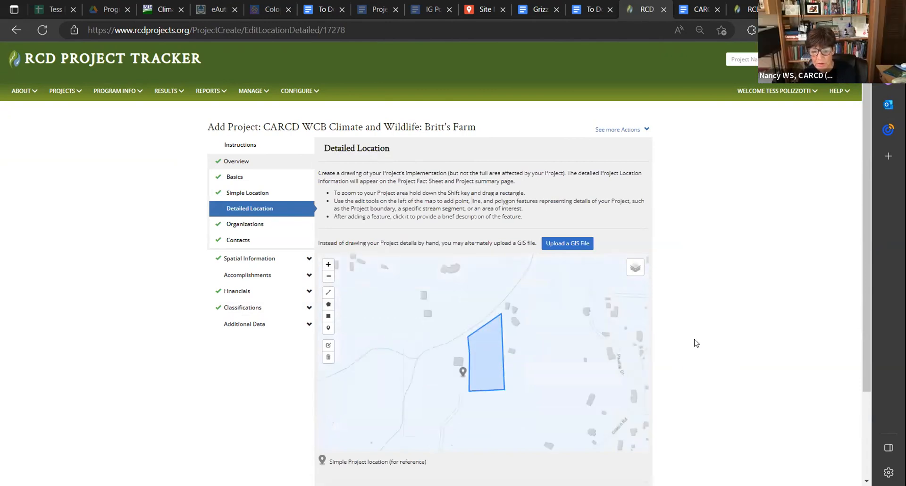
pyautogui.scroll(-2, 694, 340)
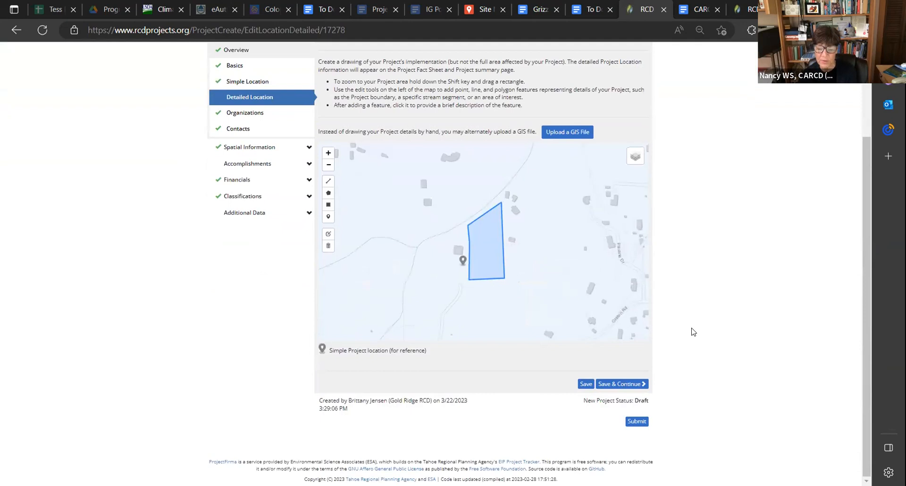
# Try sketching a triangle with the line tool east of the drawn project area, and cancel the sketch
pyautogui.click(329, 181)
pyautogui.click(549, 232)
pyautogui.click(558, 284)
pyautogui.click(601, 248)
pyautogui.click(549, 232)
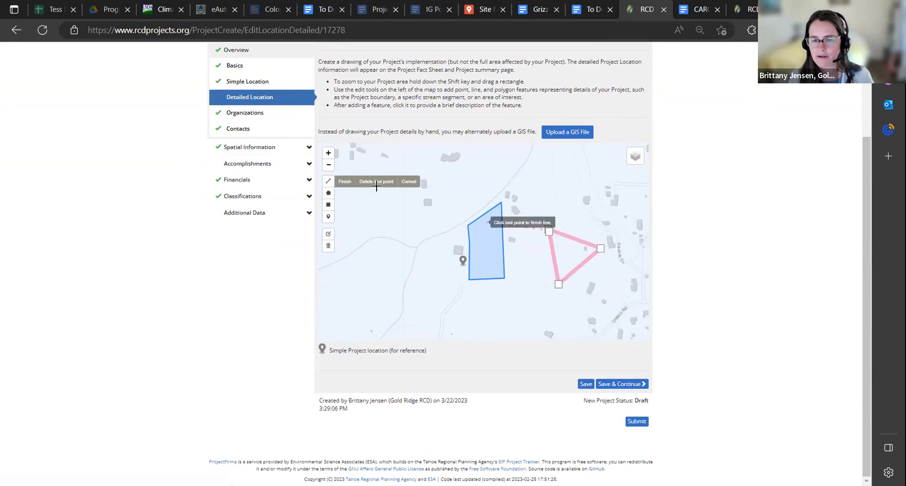
pyautogui.click(409, 181)
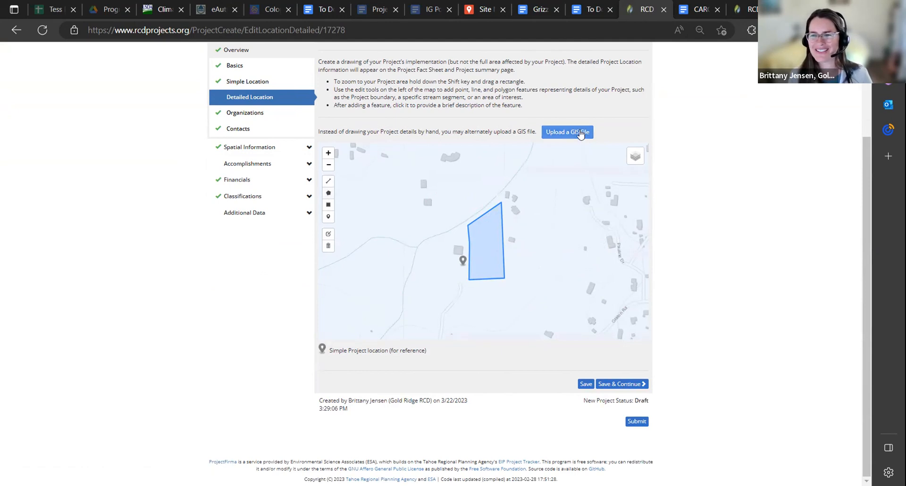
# Examine the GIS file upload options without uploading anything, and inspect the area surrounding the drawn project polygon
pyautogui.click(580, 131)
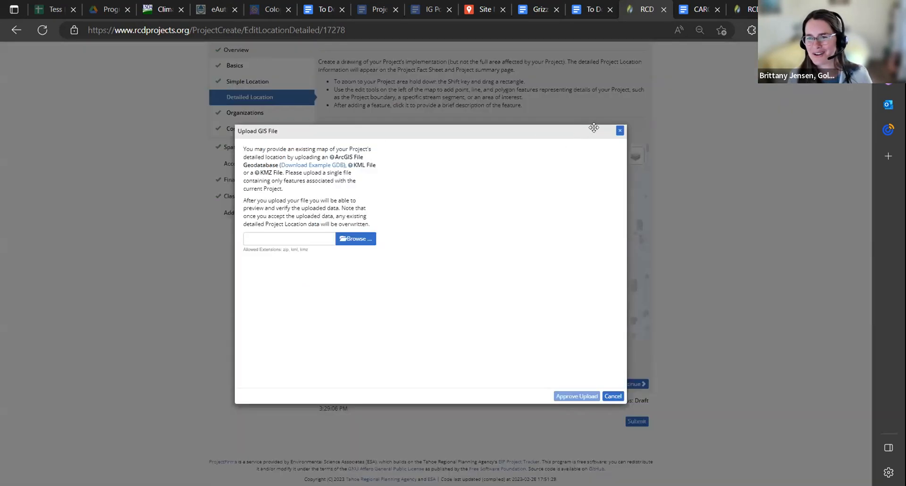
pyautogui.click(613, 396)
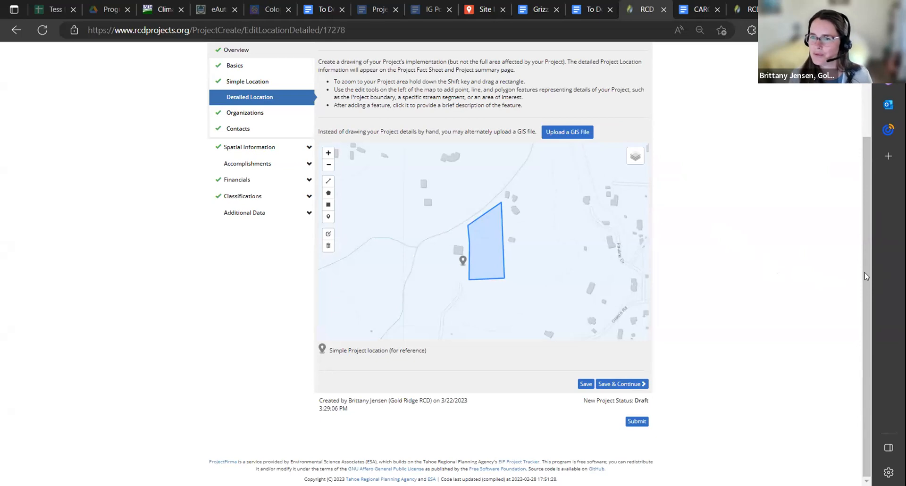
pyautogui.scroll(1, 865, 273)
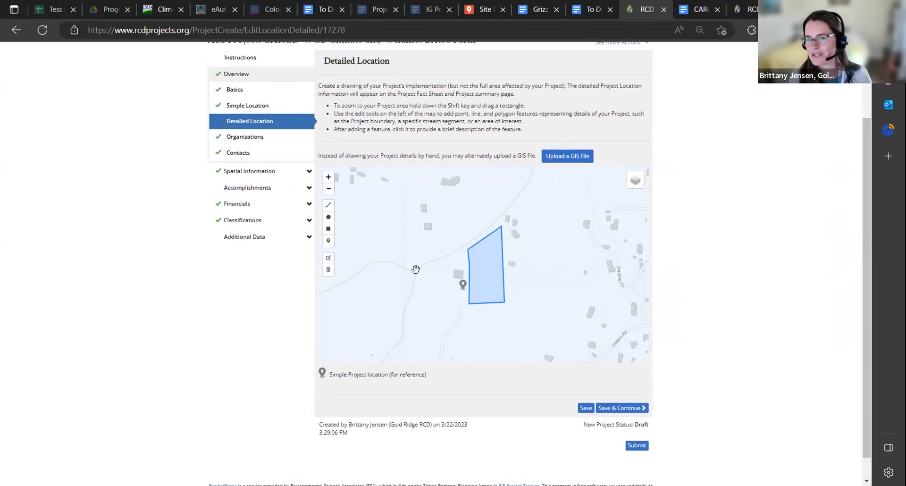
pyautogui.click(329, 190)
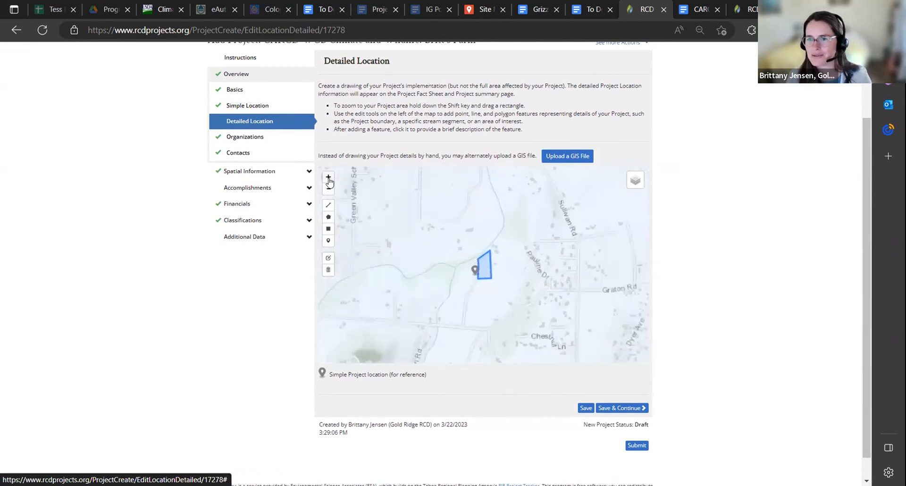
pyautogui.click(329, 178)
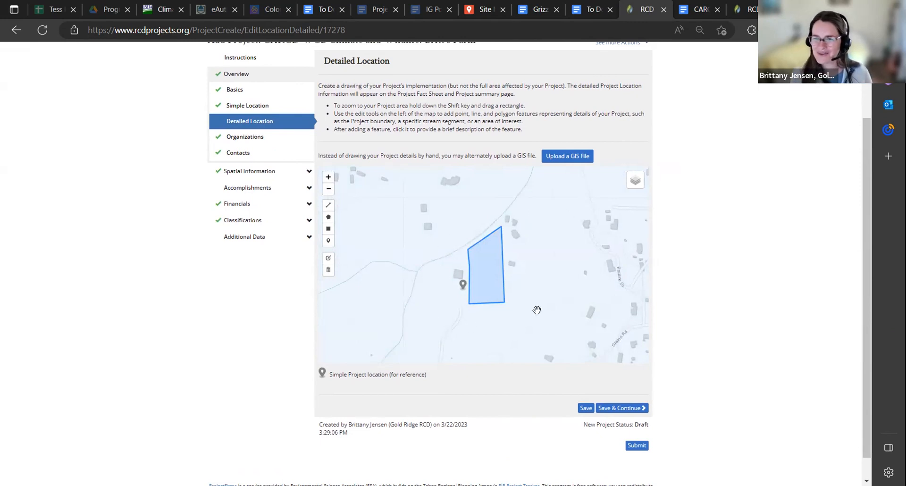
# Return to the draft's Organizations page and view its lead implementer, primary RCD and partner entries
pyautogui.click(263, 152)
pyautogui.click(266, 137)
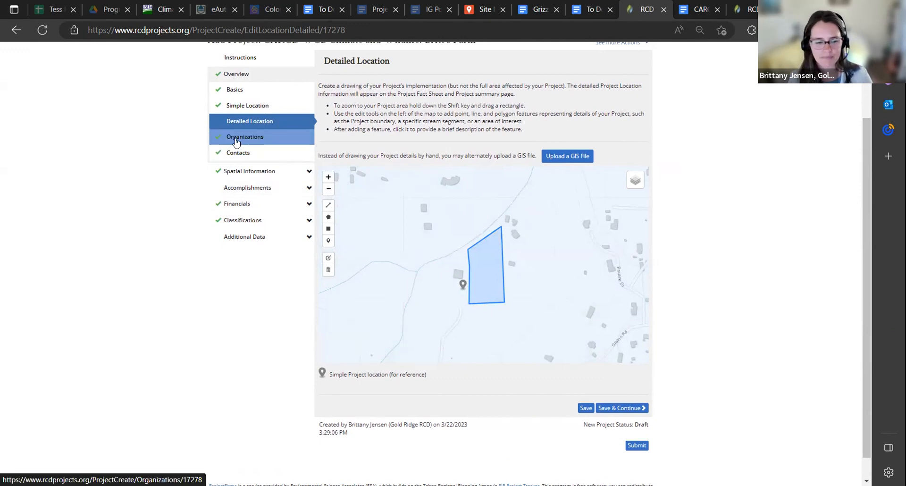
pyautogui.click(254, 142)
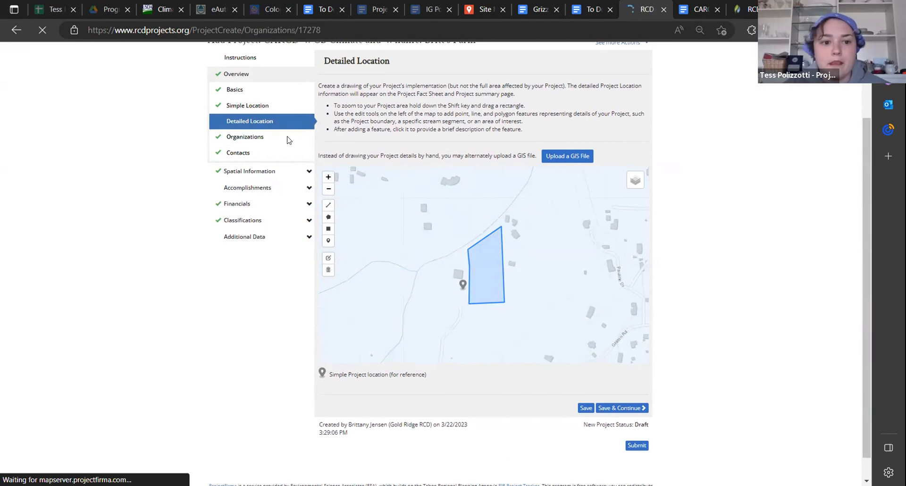
pyautogui.scroll(-1, 694, 302)
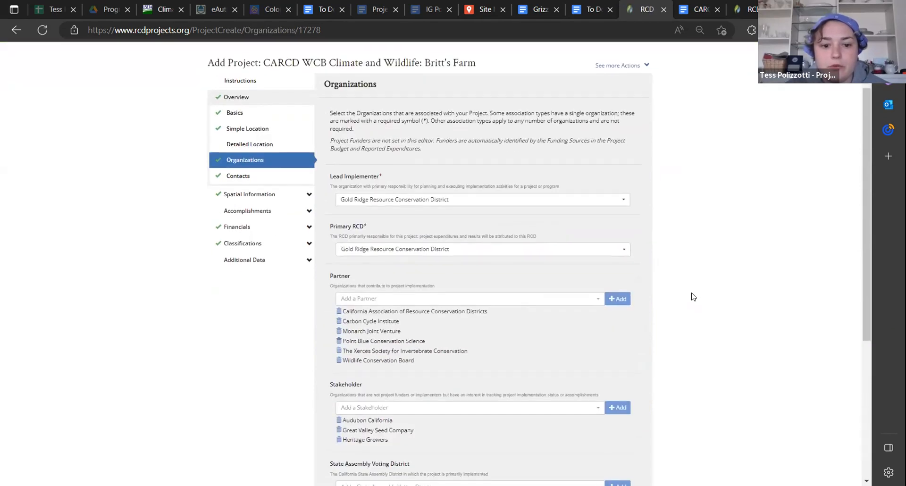
# Switch to the CARCD WCB Block Grant Project Entry guide in Google Docs and read its Organizations section on requesting missing organizations
pyautogui.click(697, 12)
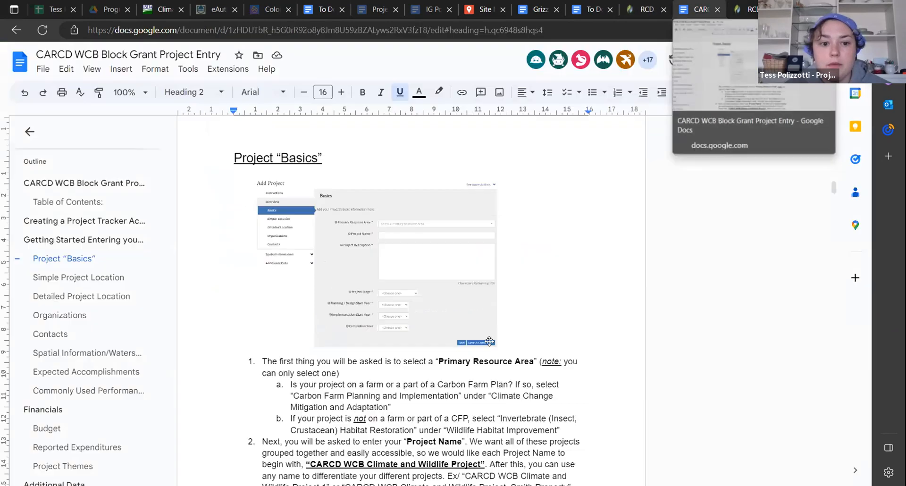
pyautogui.click(47, 320)
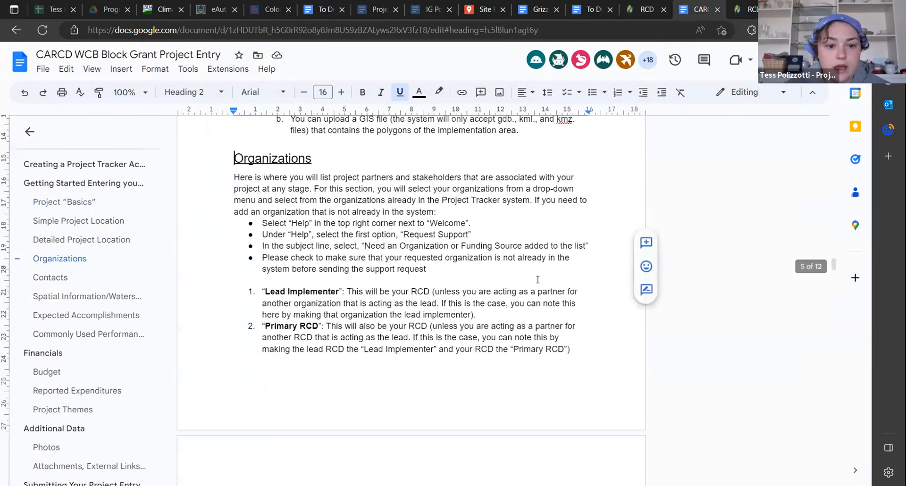
pyautogui.scroll(-1, 417, 320)
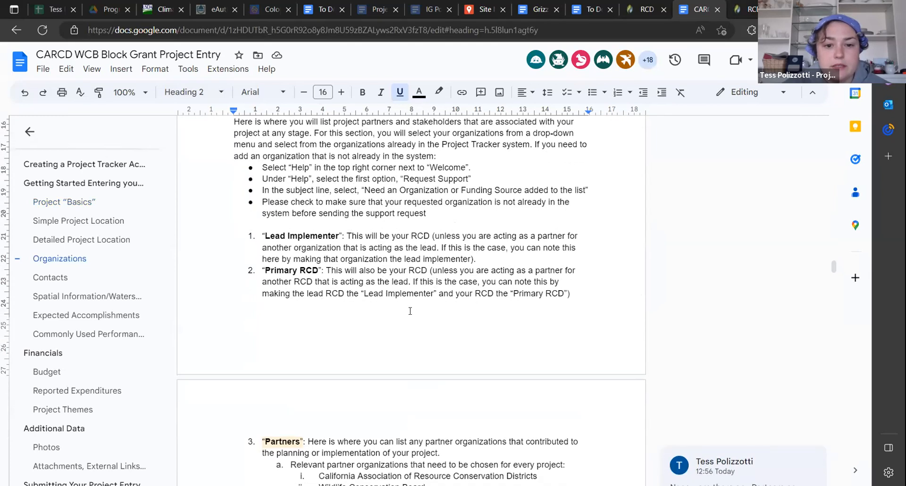
pyautogui.scroll(1, 410, 310)
pyautogui.scroll(-2, 425, 300)
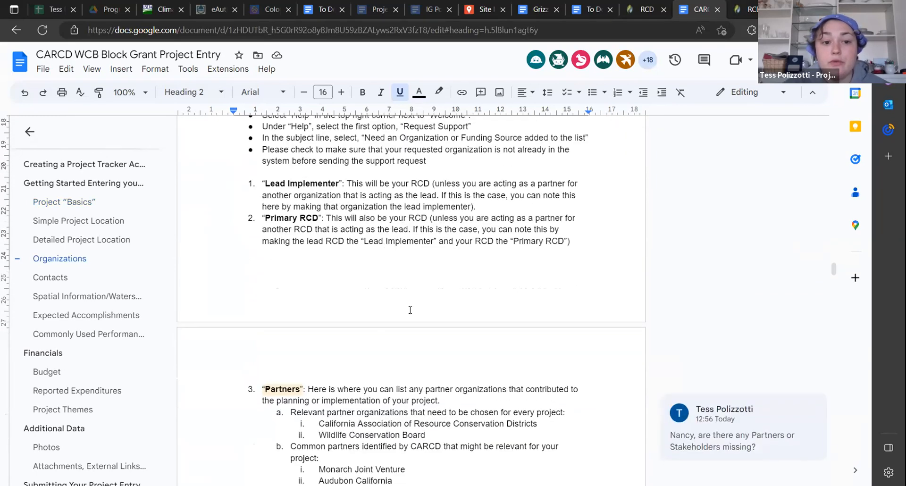
# Return to the RCD Project Tracker, examine the subject choices in the Request Support form, and close it without submitting
pyautogui.click(641, 6)
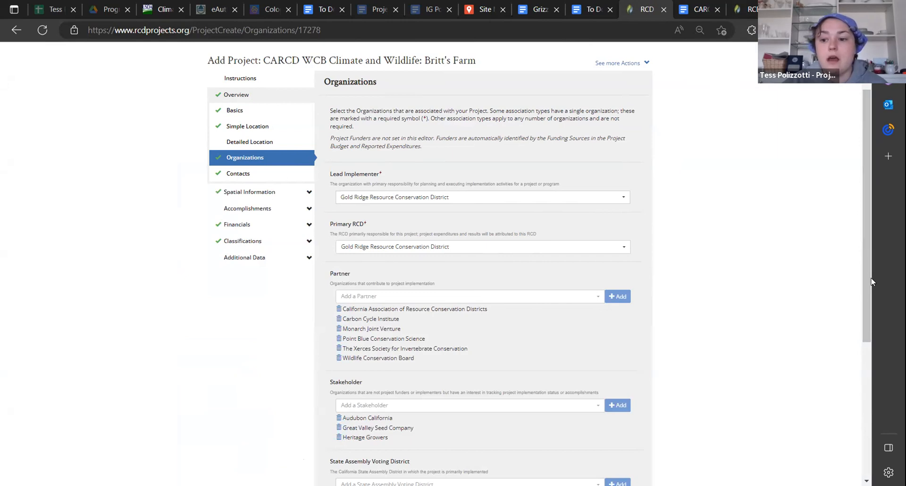
pyautogui.moveTo(864, 289); pyautogui.dragTo(860, 255)
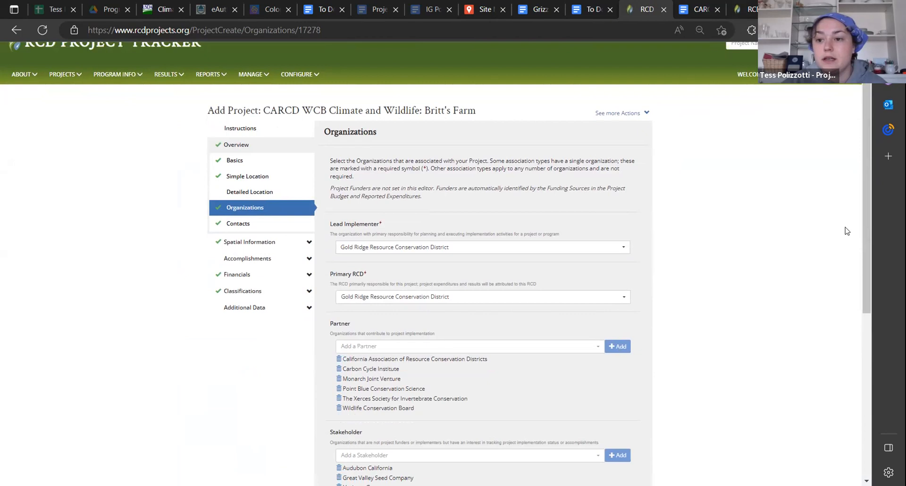
pyautogui.click(838, 96)
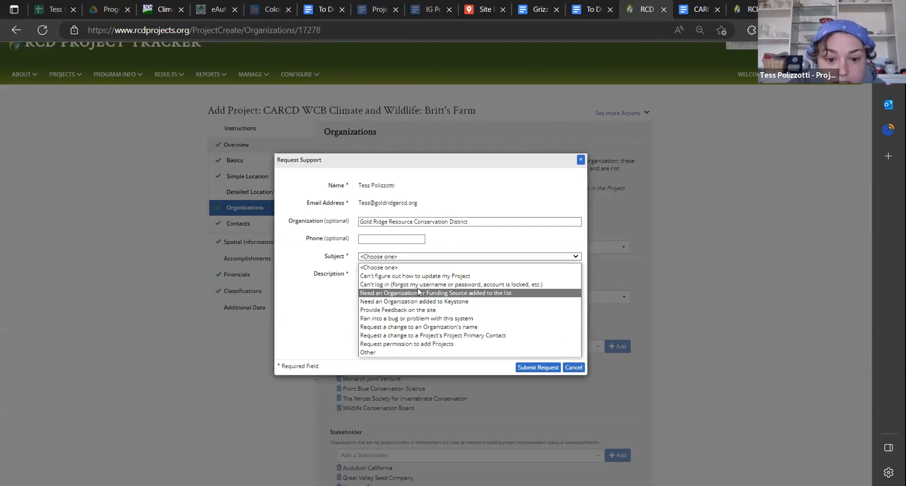
pyautogui.click(573, 368)
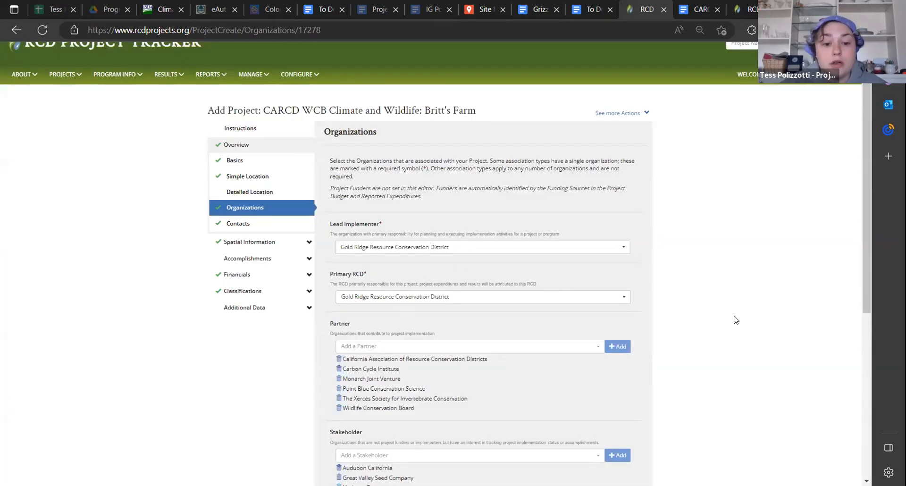
# Switch back to the Google Docs guide and read its instructions on partners, stakeholders, voting districts and other partners
pyautogui.scroll(-1, 745, 324)
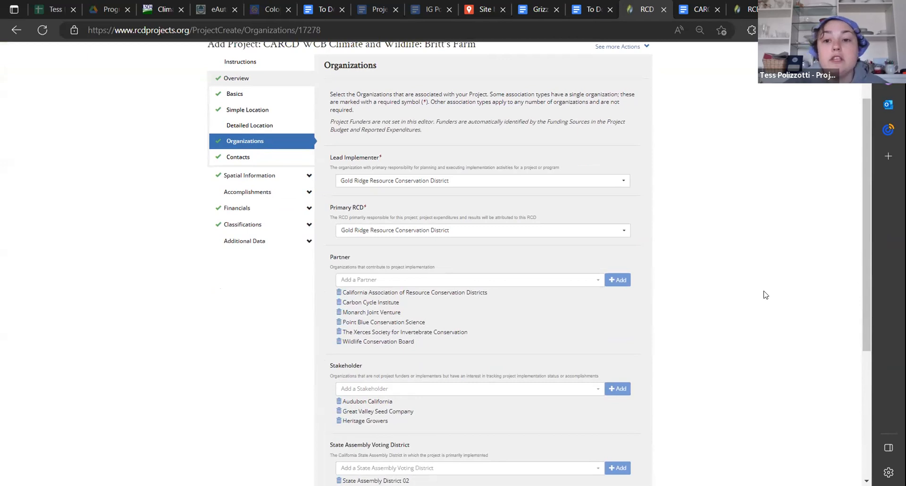
pyautogui.click(683, 14)
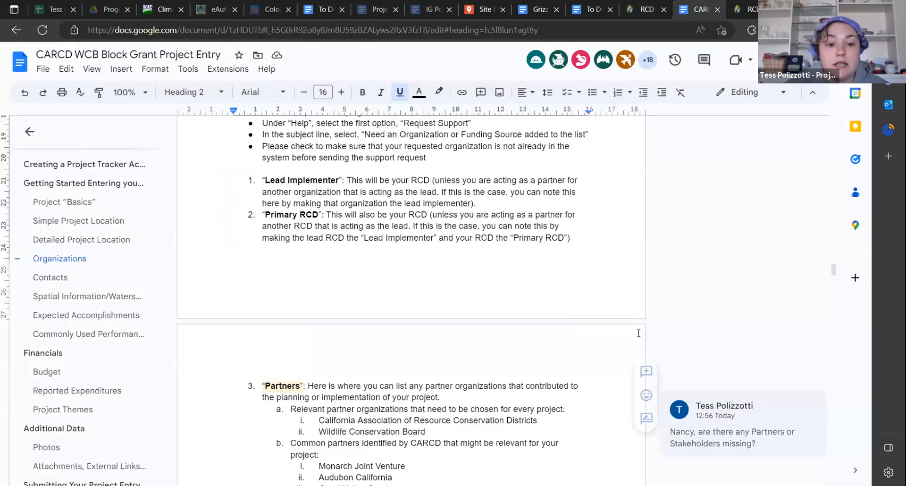
pyautogui.scroll(-2, 527, 309)
pyautogui.scroll(-1, 527, 310)
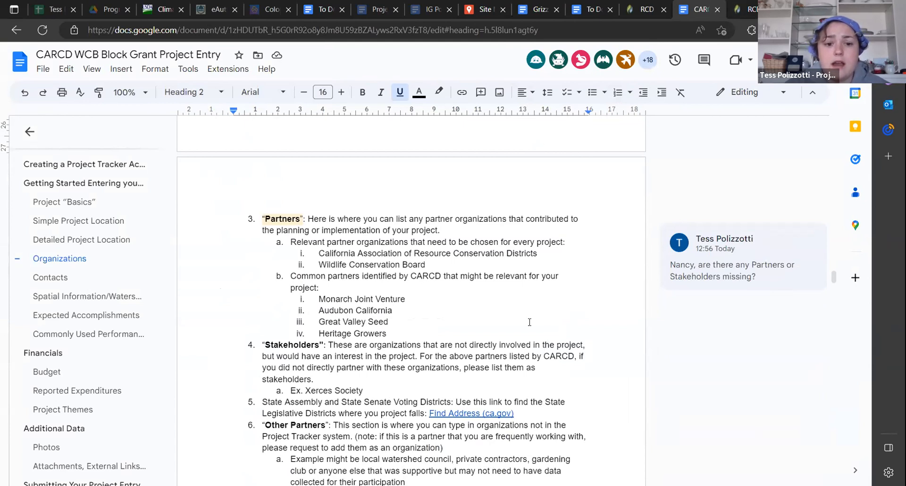
# Compare the partners and stakeholders listed on the draft's Organizations page with those recommended in the guide
pyautogui.click(643, 8)
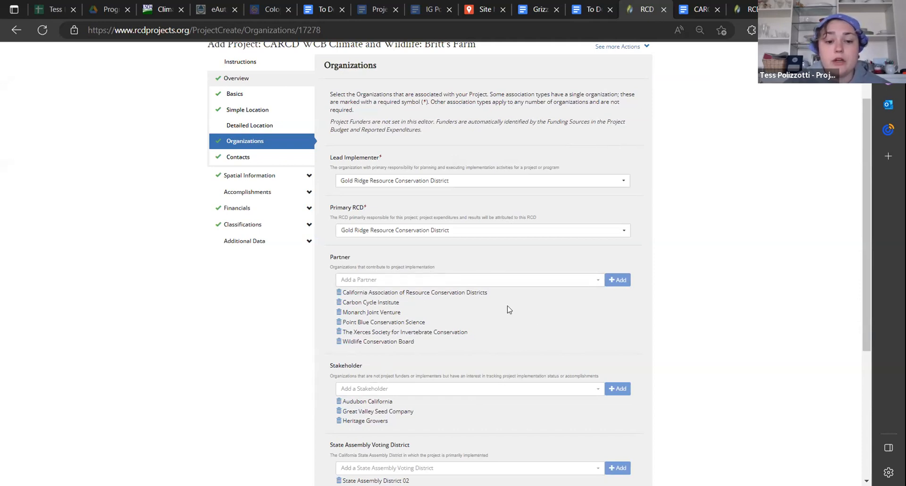
pyautogui.click(695, 13)
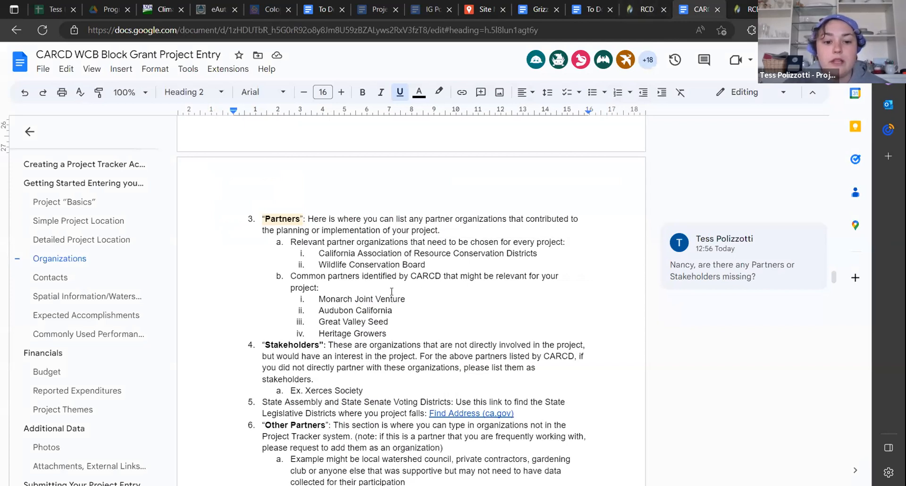
pyautogui.click(630, 14)
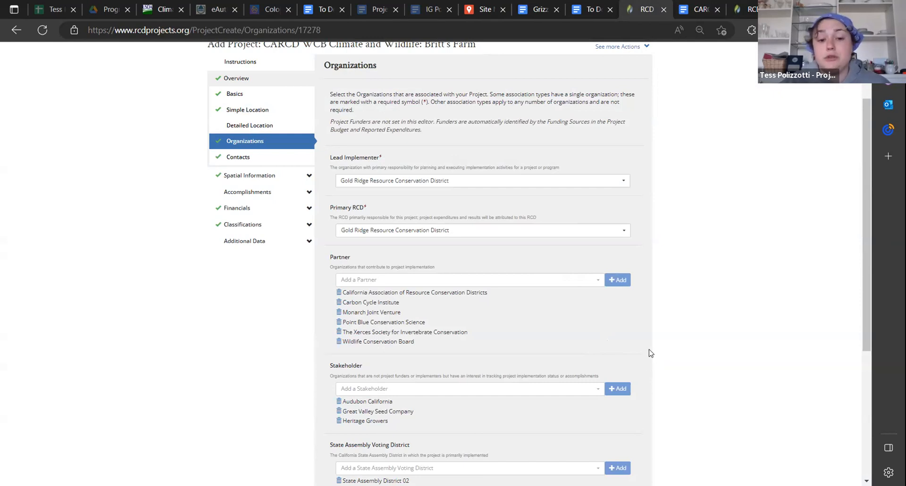
pyautogui.scroll(-2, 519, 378)
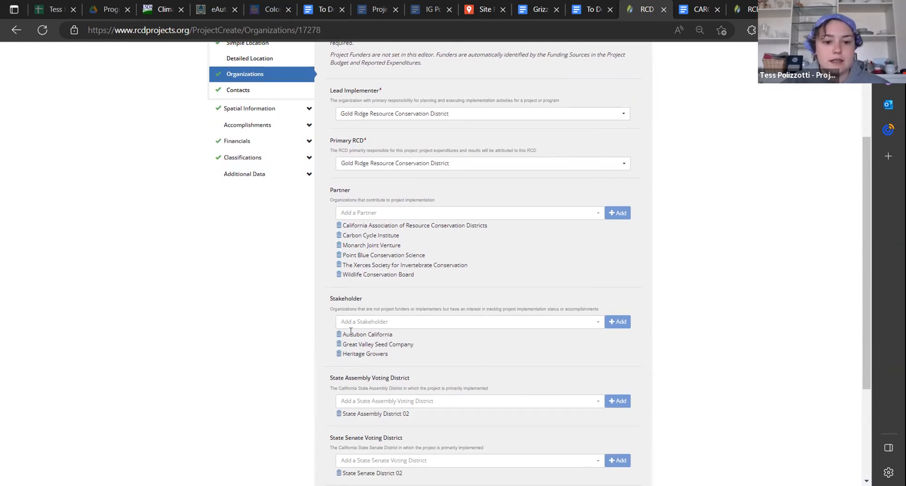
# Review the state assembly and senate voting districts and the Other Partners entry on the draft's Organizations page
pyautogui.scroll(-2, 471, 355)
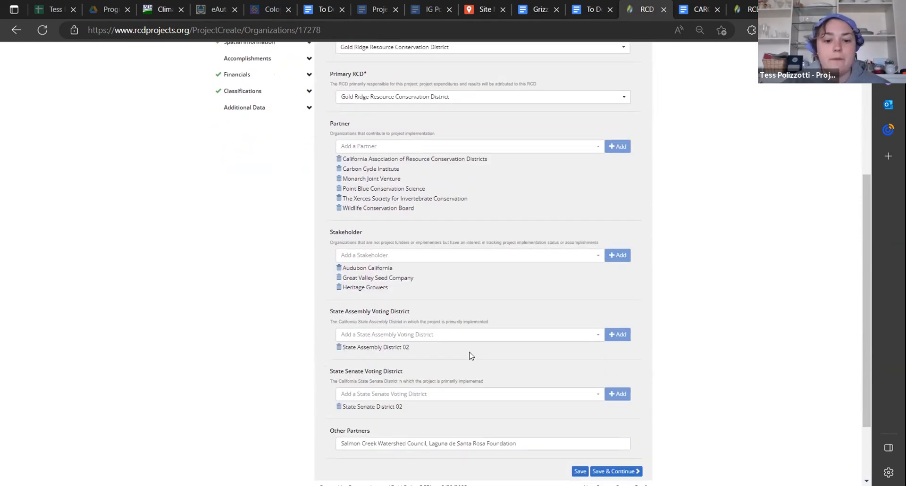
pyautogui.scroll(-2, 471, 355)
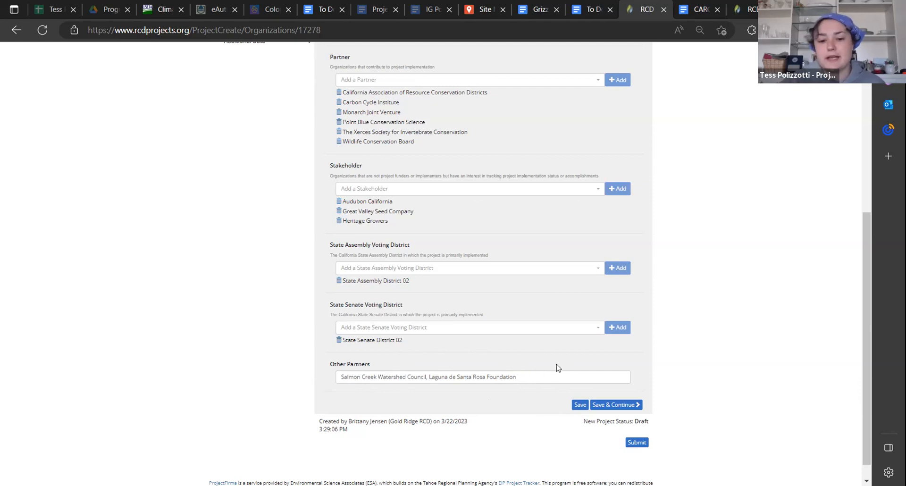
pyautogui.scroll(5, 864, 350)
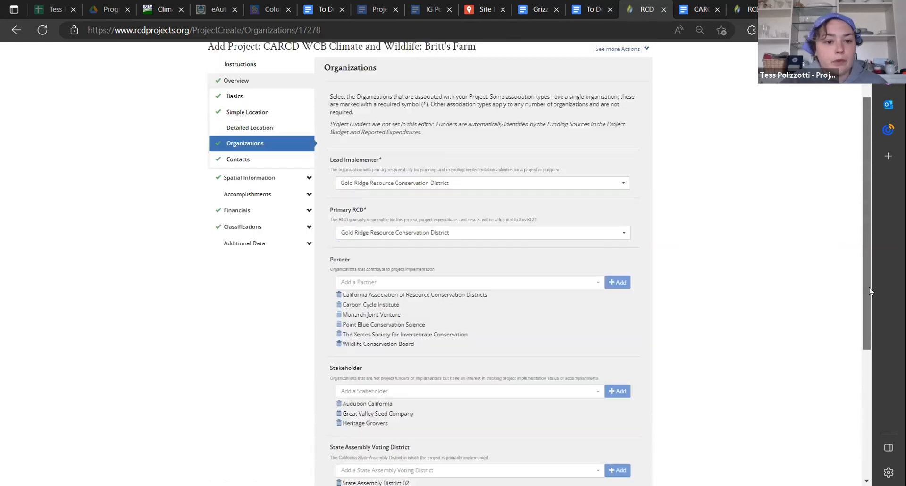
# View the Contacts page briefly, return to Organizations, and re-examine its lead implementer, primary RCD, partner and stakeholder entries
pyautogui.click(274, 193)
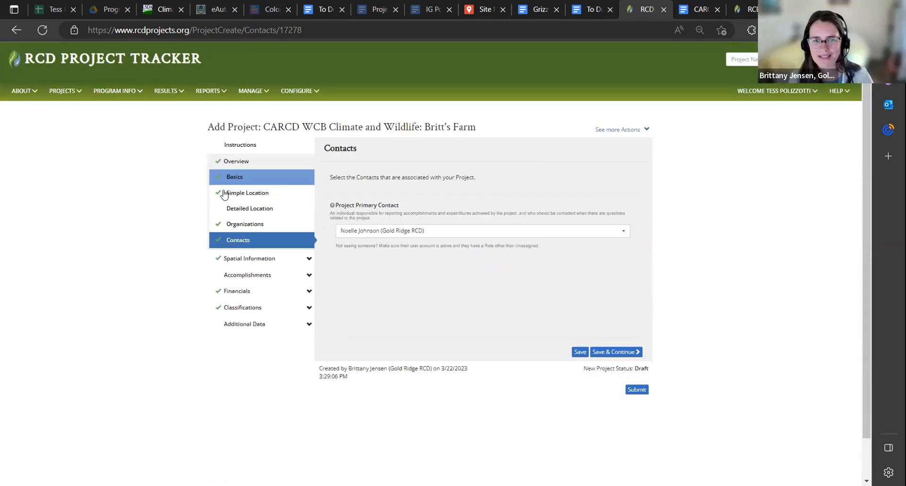
pyautogui.click(250, 224)
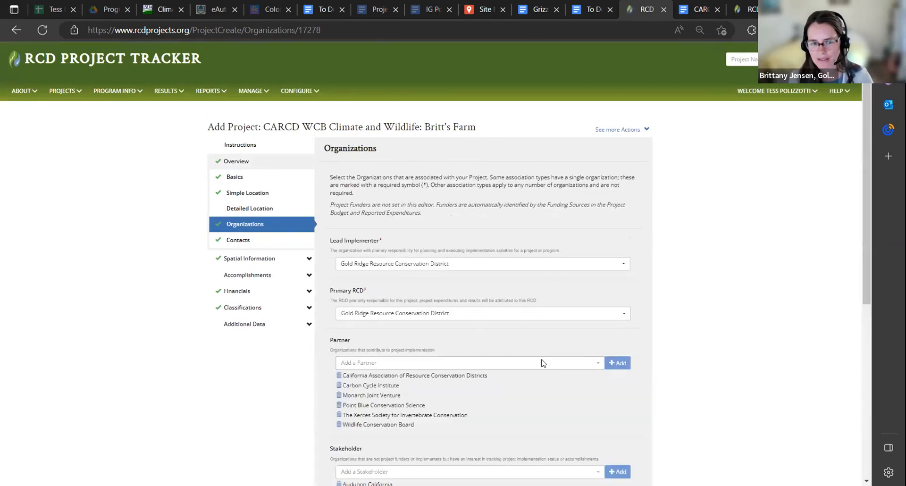
pyautogui.scroll(-3, 543, 363)
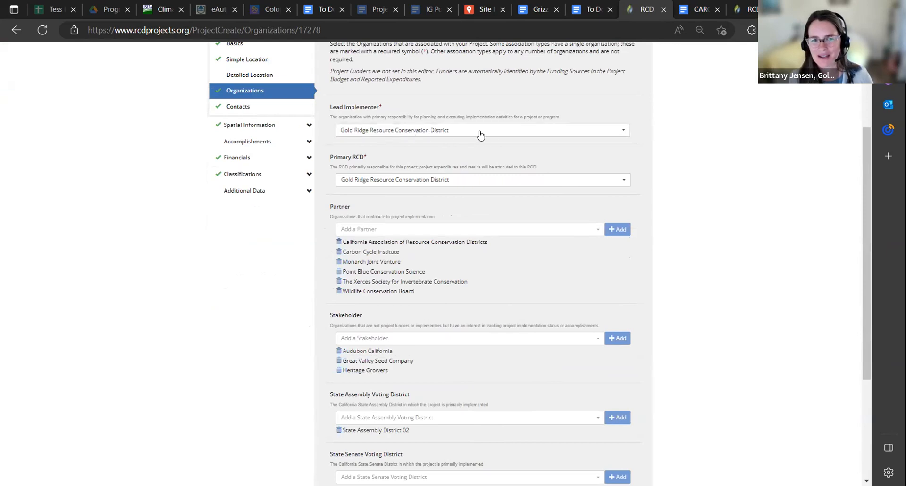
pyautogui.moveTo(862, 164); pyautogui.dragTo(864, 96)
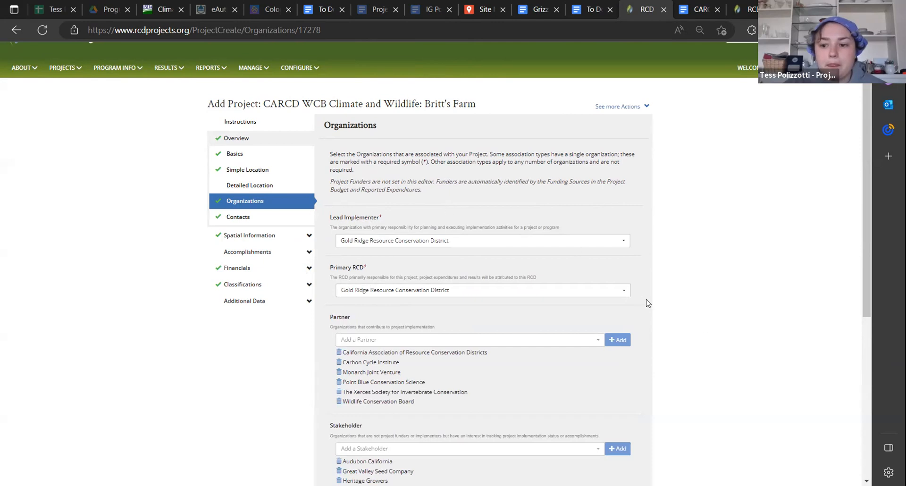
pyautogui.scroll(-1, 697, 331)
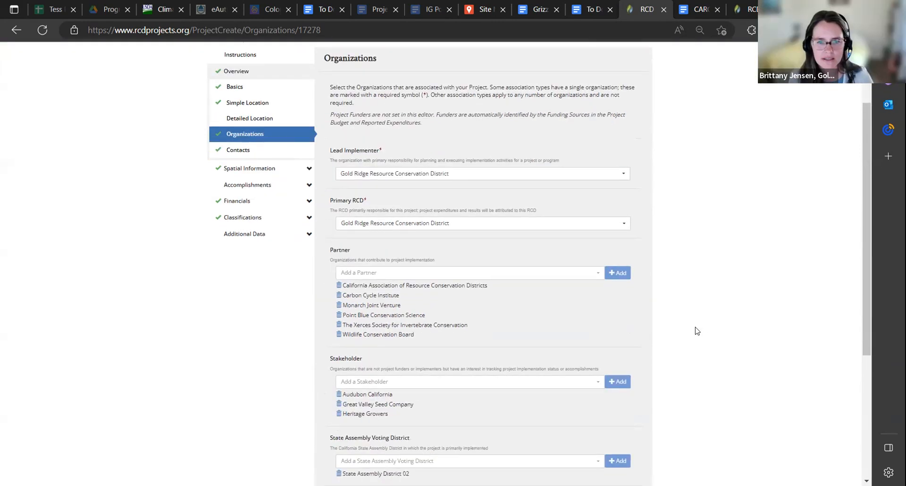
pyautogui.scroll(-1, 698, 331)
pyautogui.scroll(-1, 697, 331)
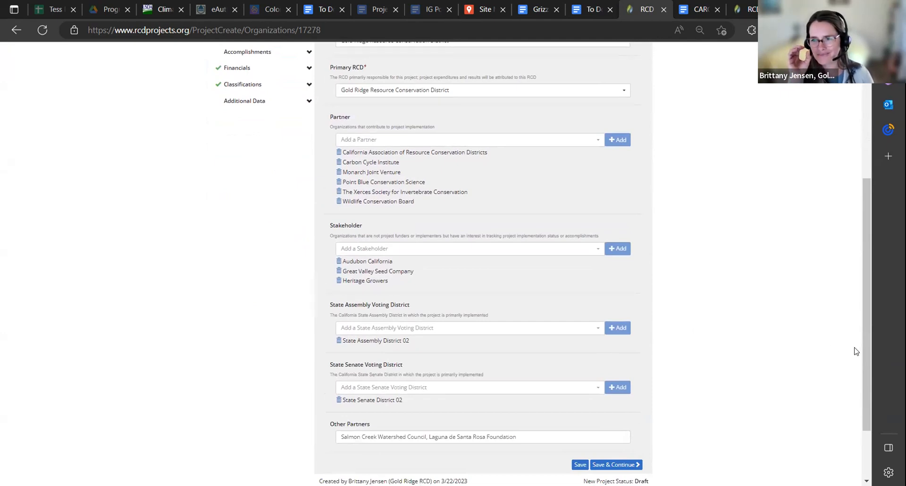
pyautogui.moveTo(863, 343)
pyautogui.mouseDown()
pyautogui.moveTo(869, 278)
pyautogui.moveTo(867, 337)
pyautogui.mouseUp()
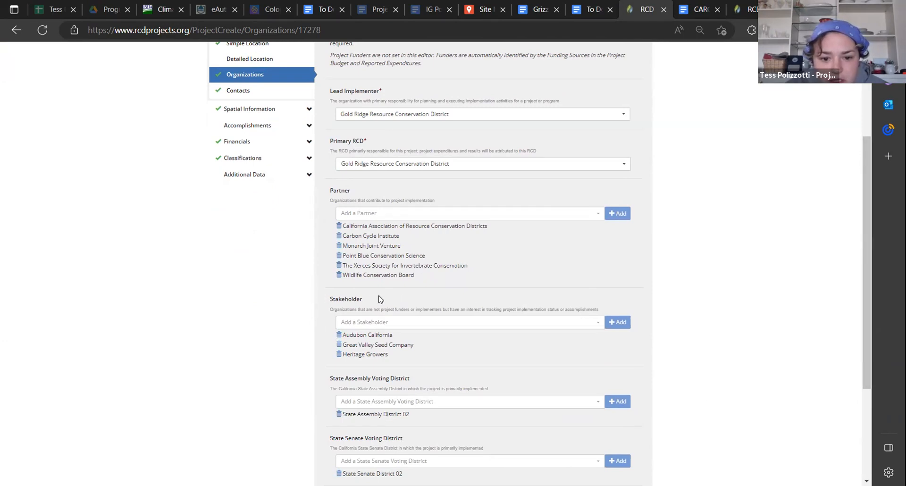
pyautogui.scroll(2, 865, 370)
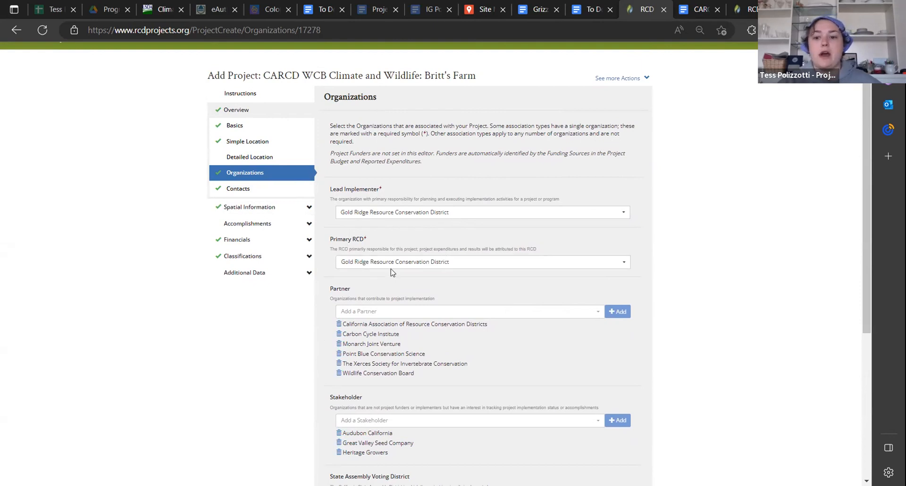
# Open the draft's Contacts page and view the choices for Project Primary Contact without changing the selection
pyautogui.click(266, 193)
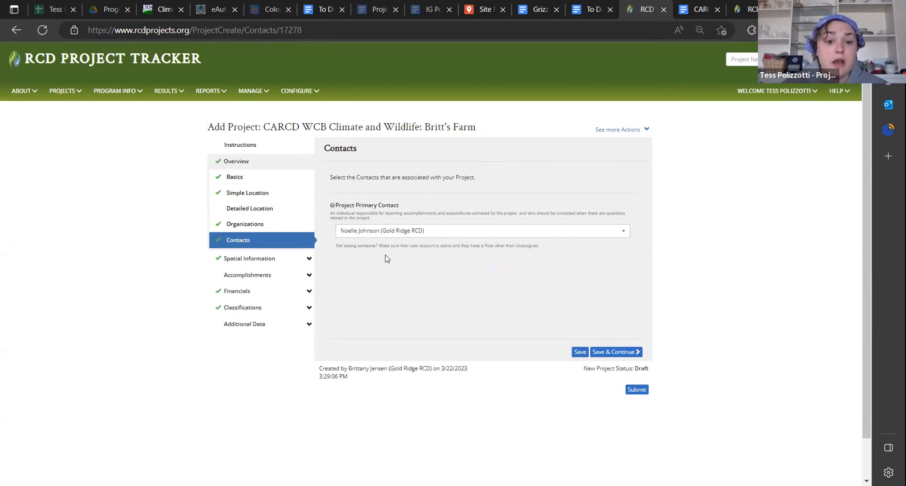
pyautogui.click(373, 230)
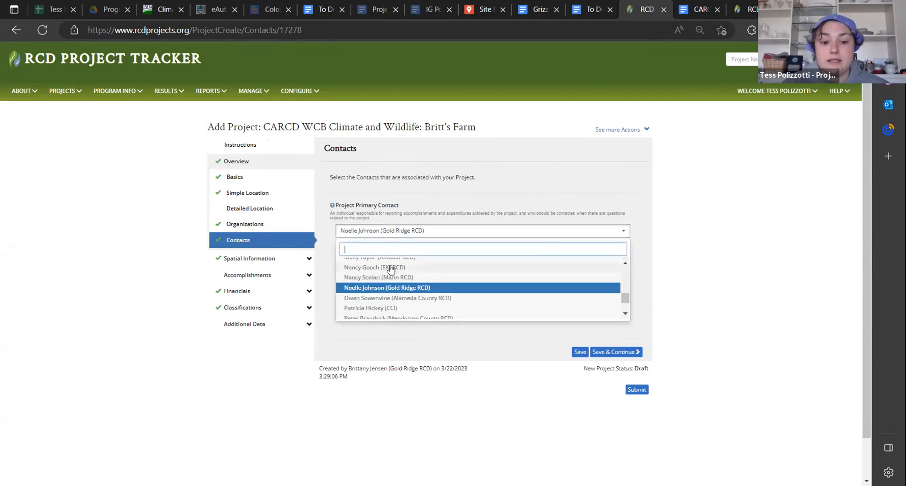
pyautogui.click(431, 234)
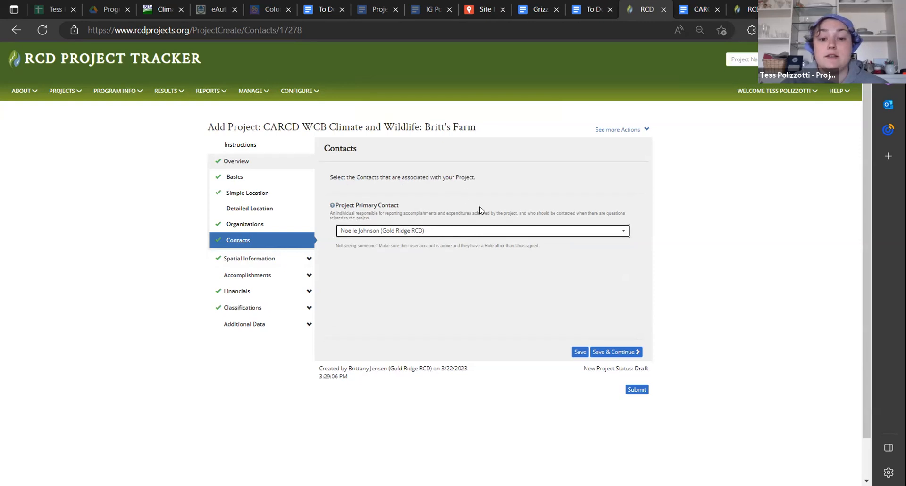
# Open the draft's Watersheds page under Spatial Information
pyautogui.click(269, 261)
pyautogui.click(255, 277)
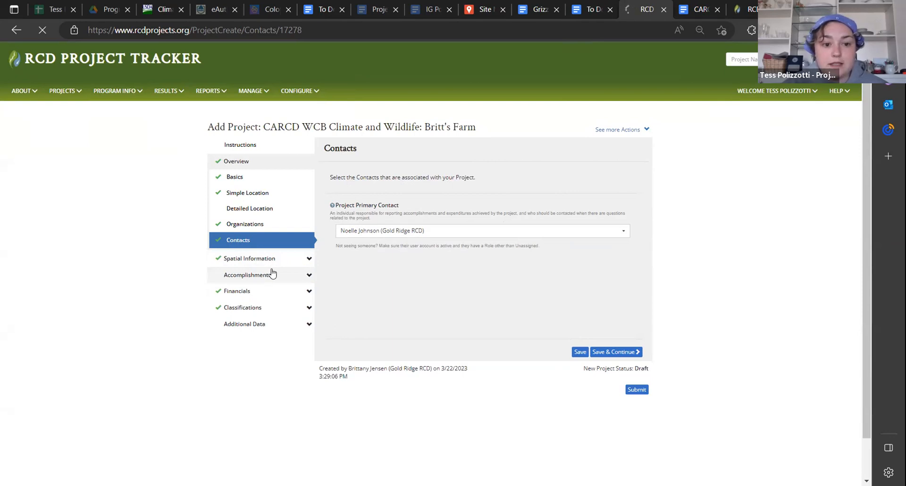
pyautogui.click(286, 260)
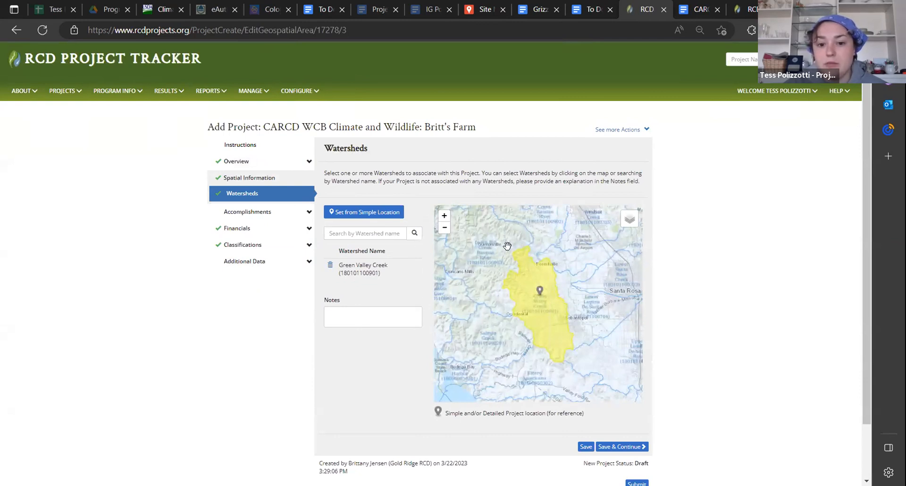
# Try adding the Porter Creek-Russian River watershed from the map, remove it again, and activate the watershed name search
pyautogui.click(543, 225)
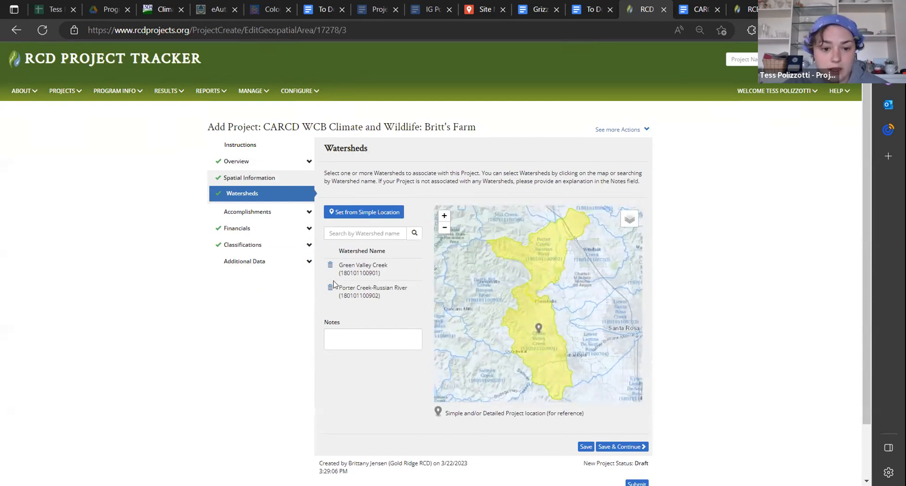
pyautogui.click(330, 287)
pyautogui.click(353, 233)
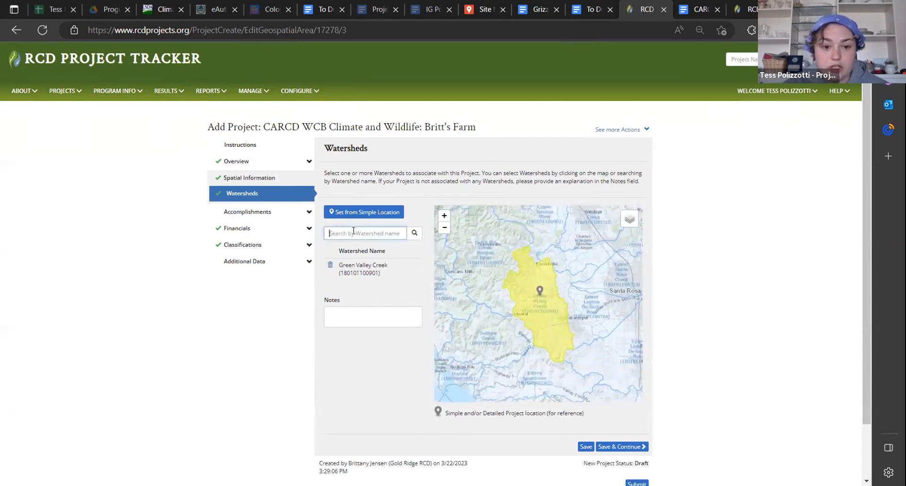
# Open the draft's Expected Accomplishments page and review the performance measures already entered there
pyautogui.click(250, 214)
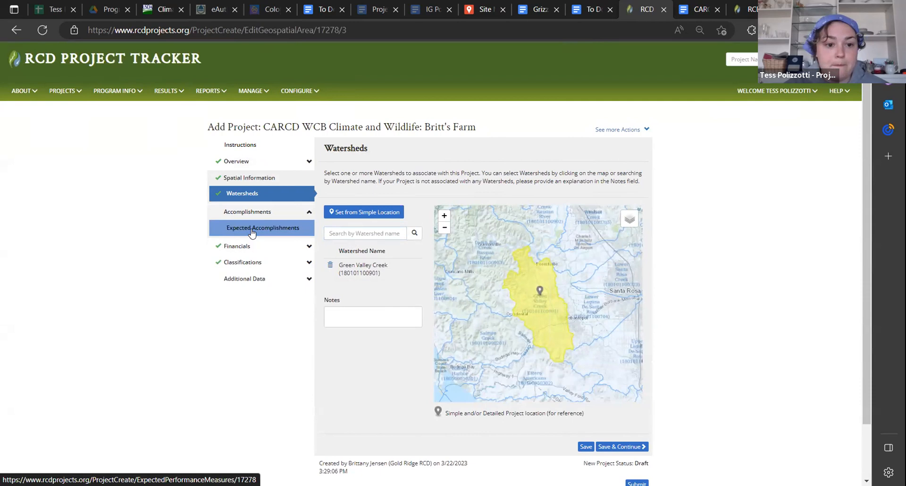
pyautogui.click(252, 229)
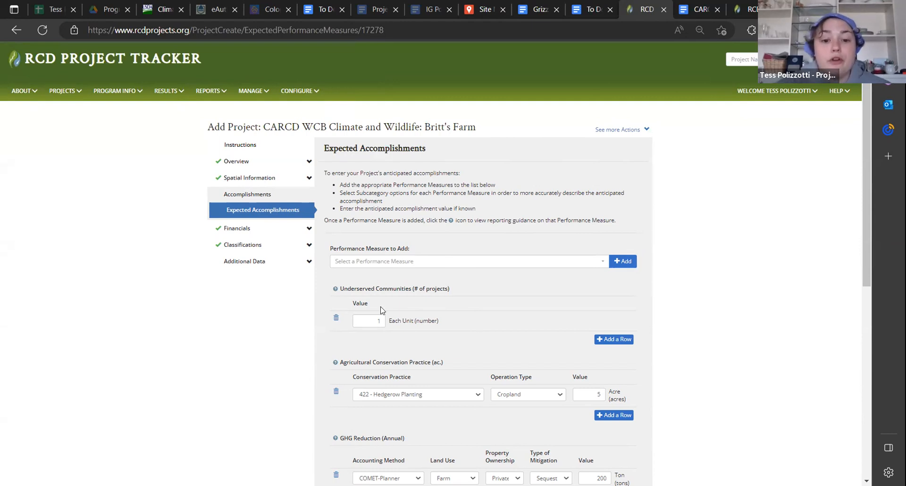
pyautogui.scroll(-1, 708, 262)
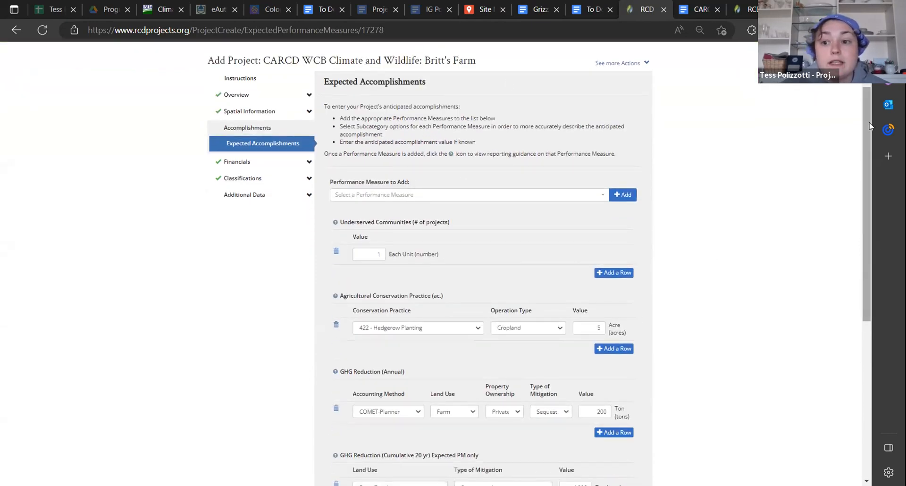
pyautogui.moveTo(869, 126); pyautogui.dragTo(869, 136)
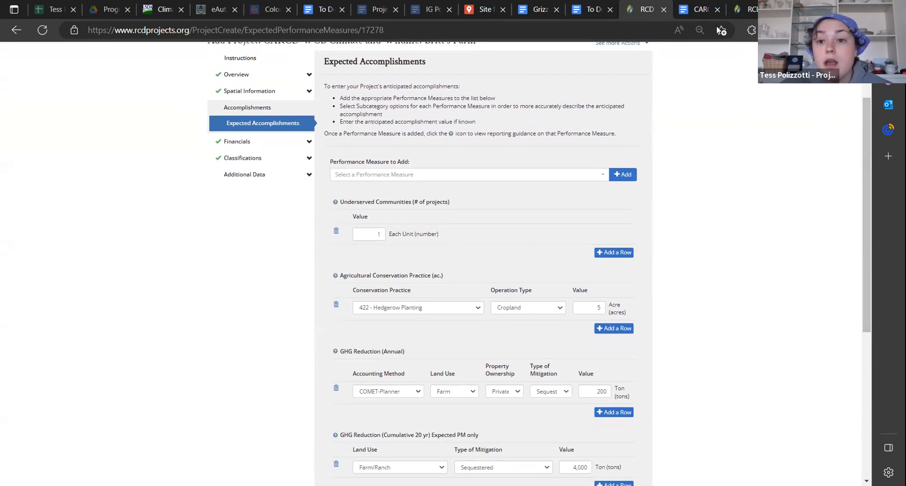
# Switch to the Google Docs guide and read its section on commonly used performance measures for WCB habitat projects
pyautogui.click(689, 10)
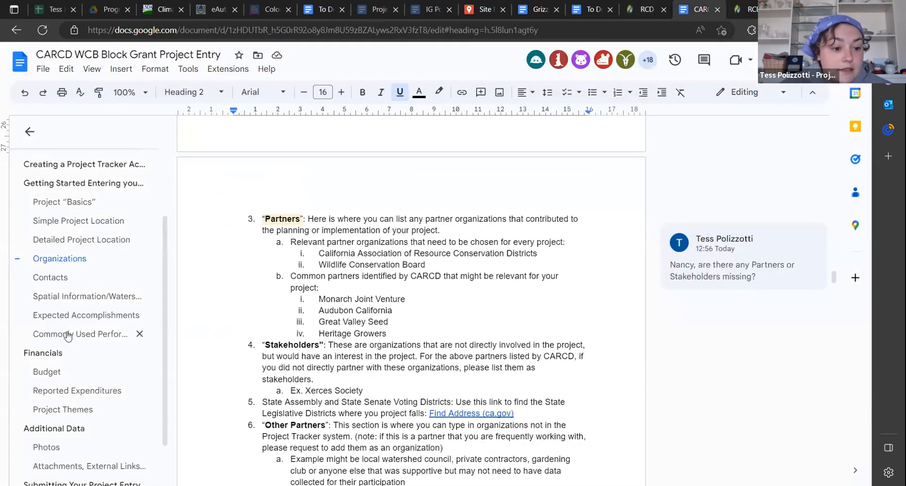
pyautogui.click(67, 334)
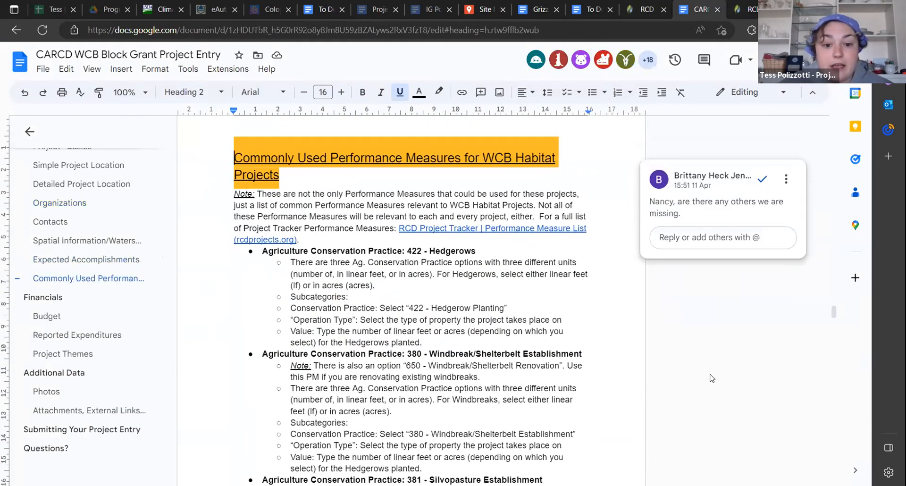
pyautogui.click(685, 339)
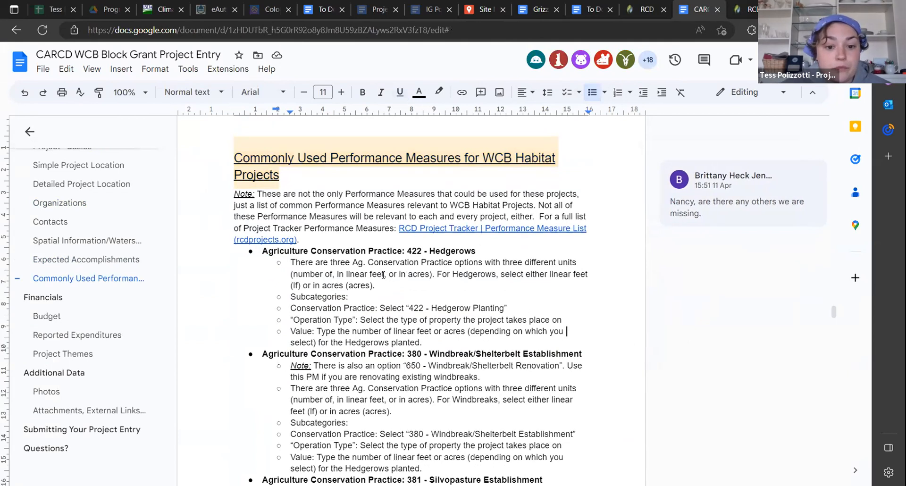
pyautogui.scroll(-1, 387, 271)
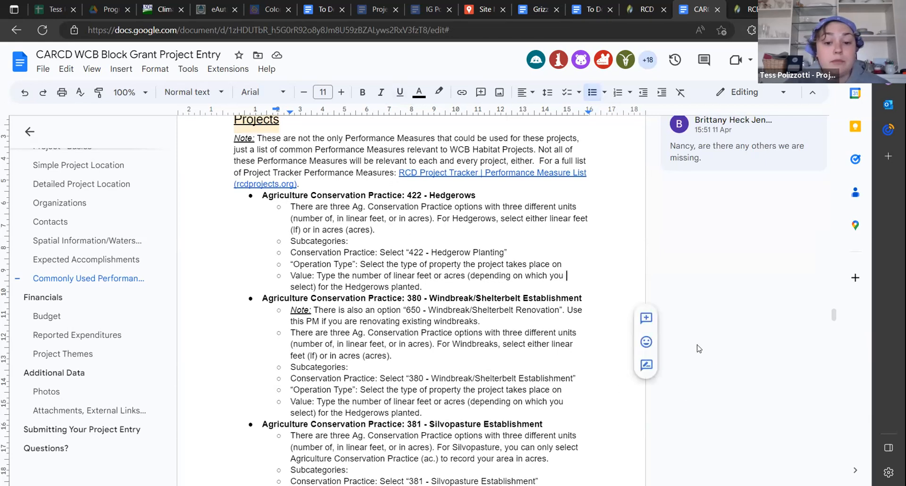
pyautogui.scroll(-3, 699, 349)
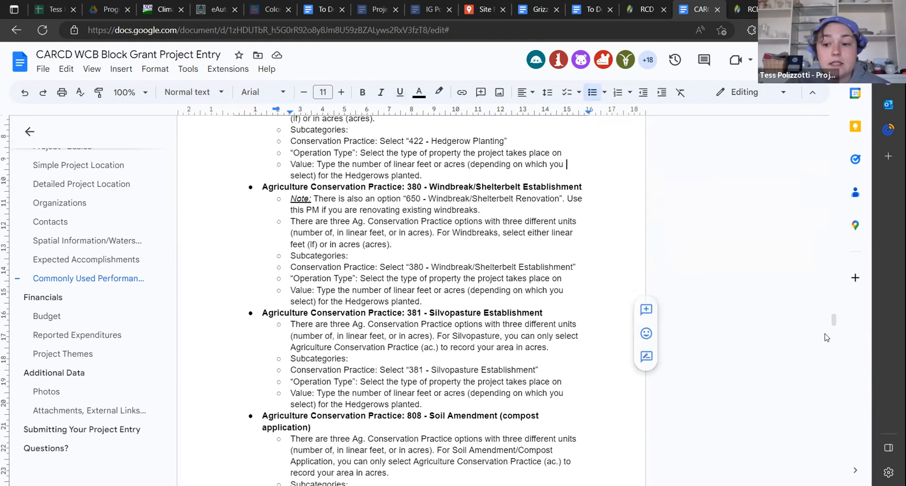
pyautogui.scroll(8, 831, 314)
pyautogui.scroll(-4, 832, 314)
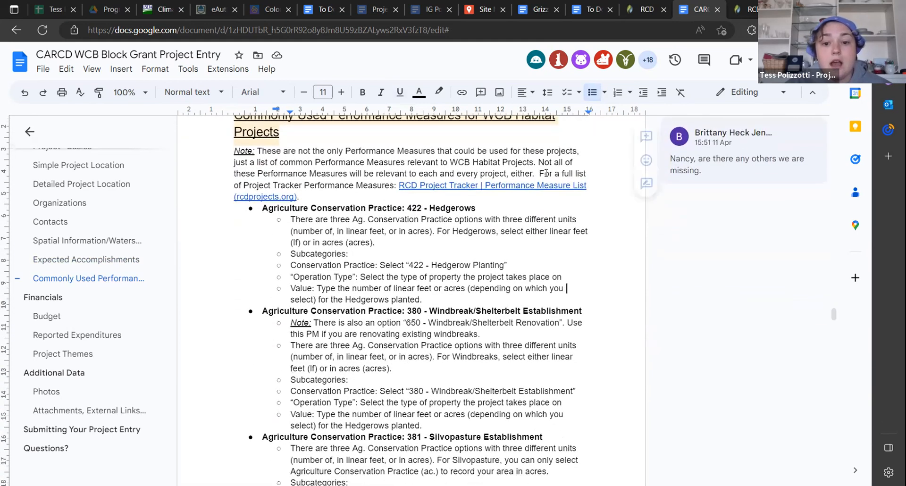
# Open the guide's linked RCD Project Tracker Performance Measure List and look through its Agricultural Conservation Practice entries
pyautogui.click(534, 186)
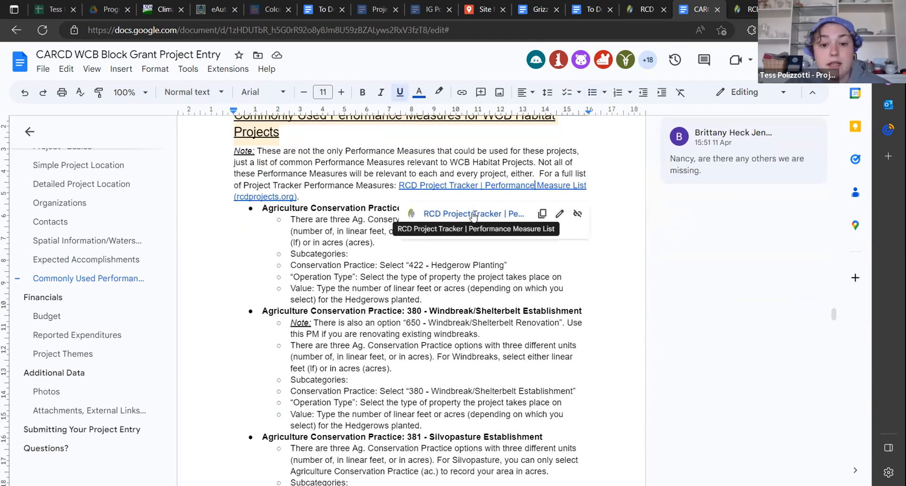
pyautogui.click(473, 214)
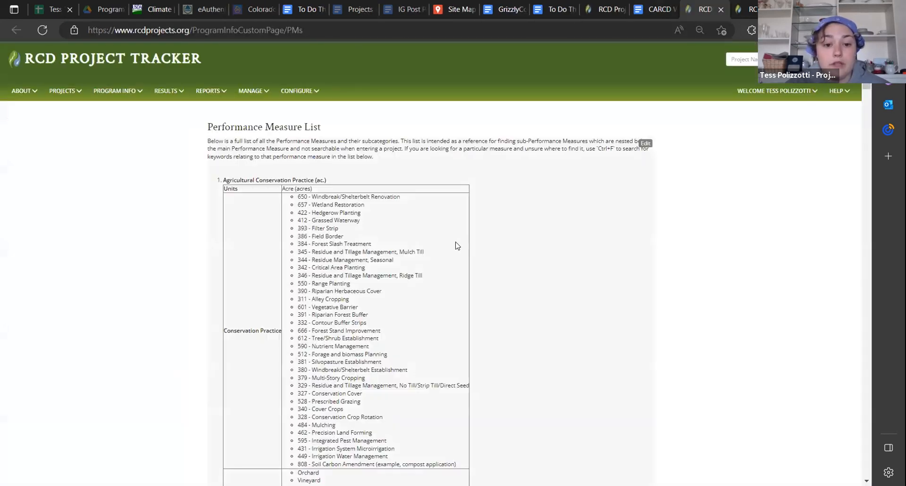
pyautogui.scroll(-8, 377, 327)
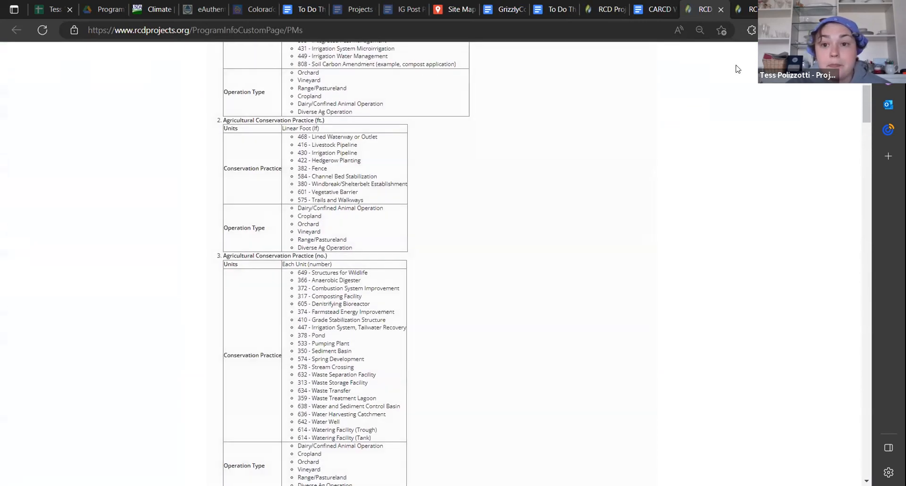
# Return to the draft's Expected Accomplishments page and look over the list of performance measures that can be added
pyautogui.click(651, 10)
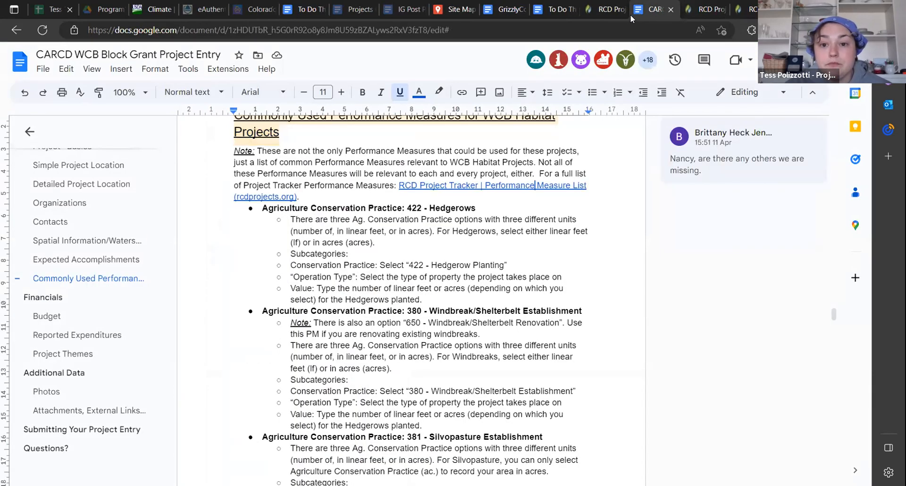
pyautogui.moveTo(625, 12)
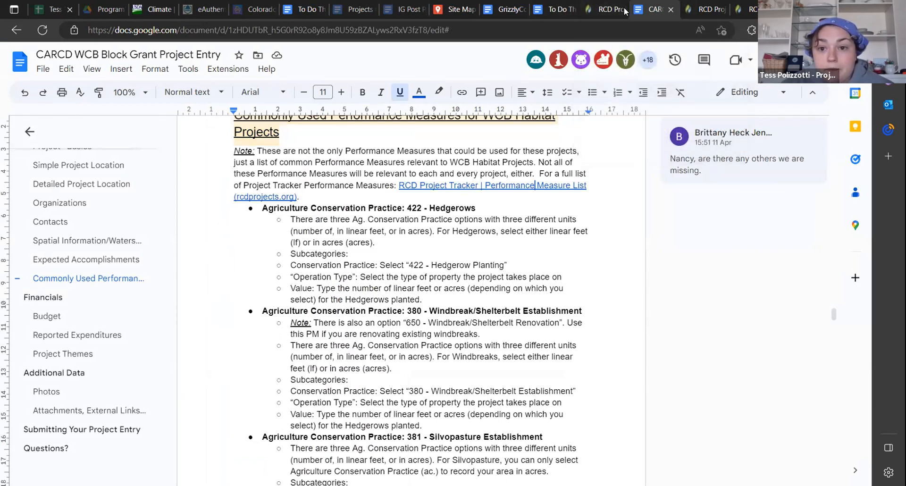
pyautogui.click(626, 12)
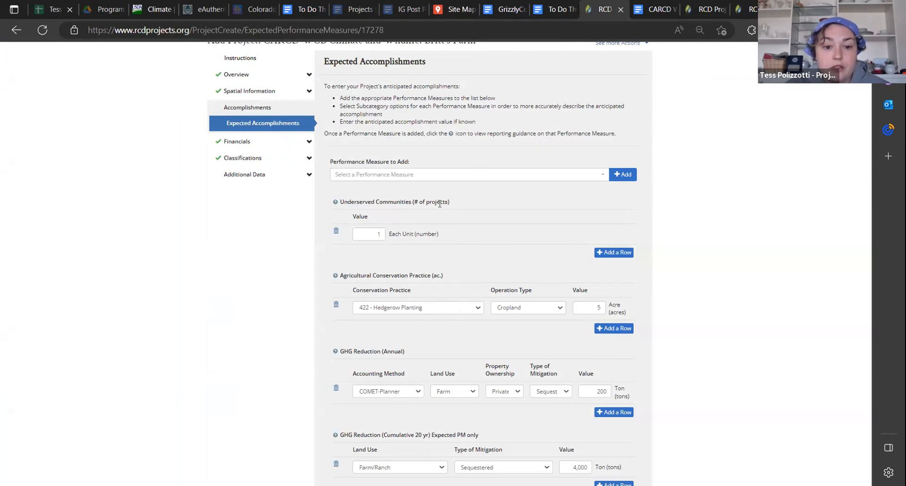
pyautogui.click(415, 174)
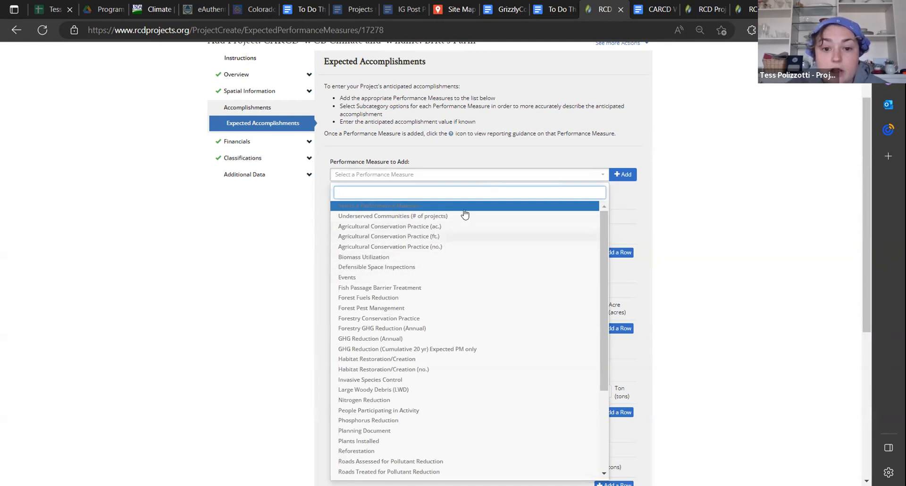
pyautogui.click(479, 179)
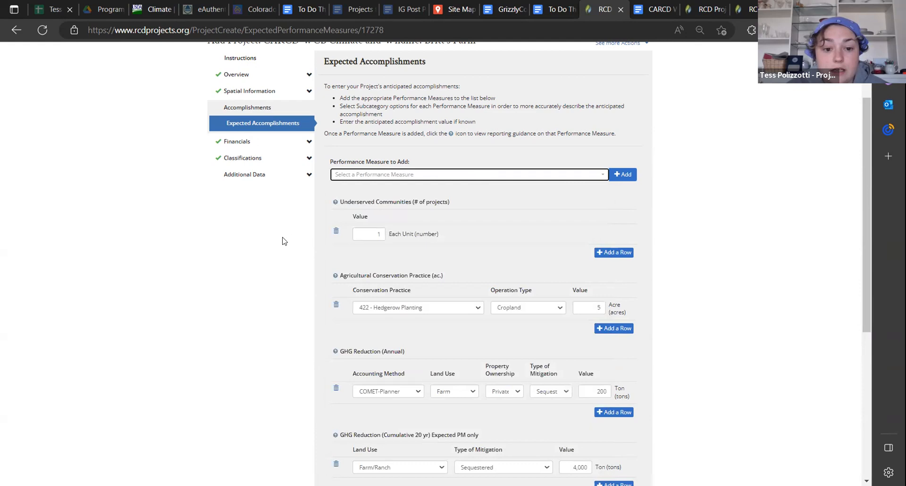
# Choose 422 - Hedgerow Planting as conservation practice and Cropland as operation type in the existing Agricultural Conservation Practice (ac.) row
pyautogui.click(422, 311)
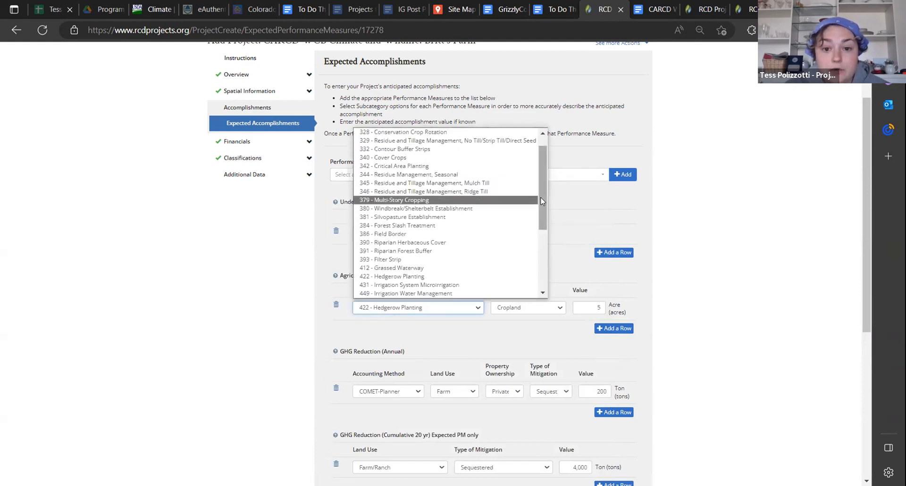
pyautogui.click(428, 277)
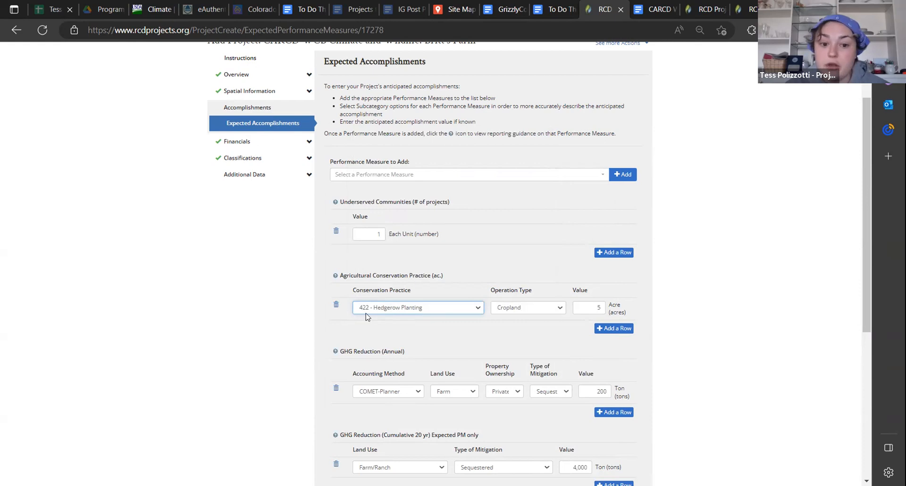
pyautogui.click(530, 310)
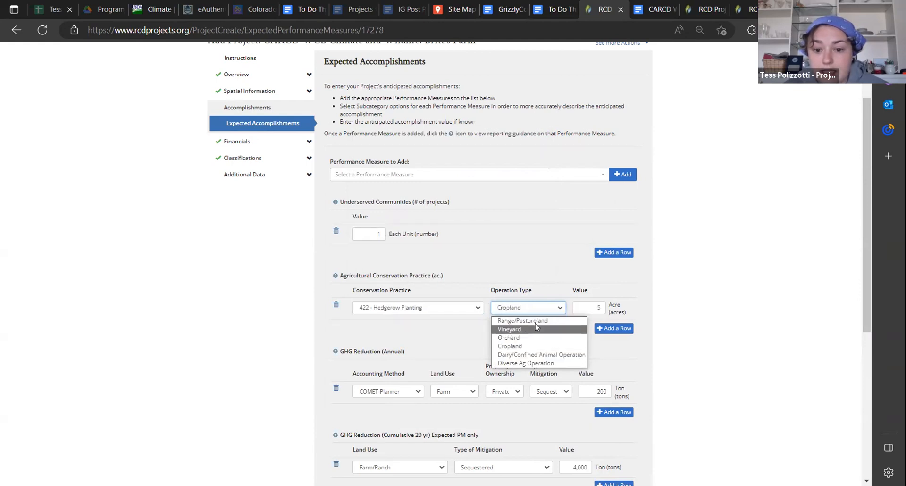
pyautogui.click(519, 349)
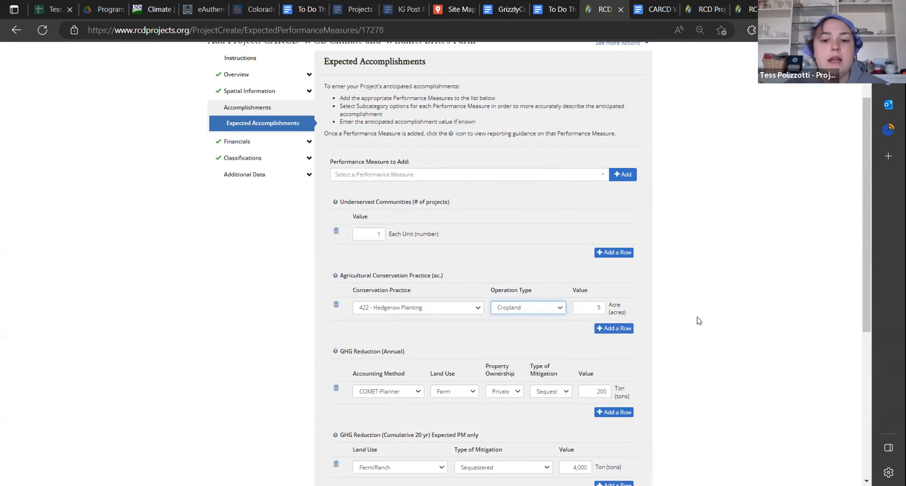
# Check the Google Docs guide's hedgerow, windbreak and silvopasture entries, and return to the project draft
pyautogui.click(652, 10)
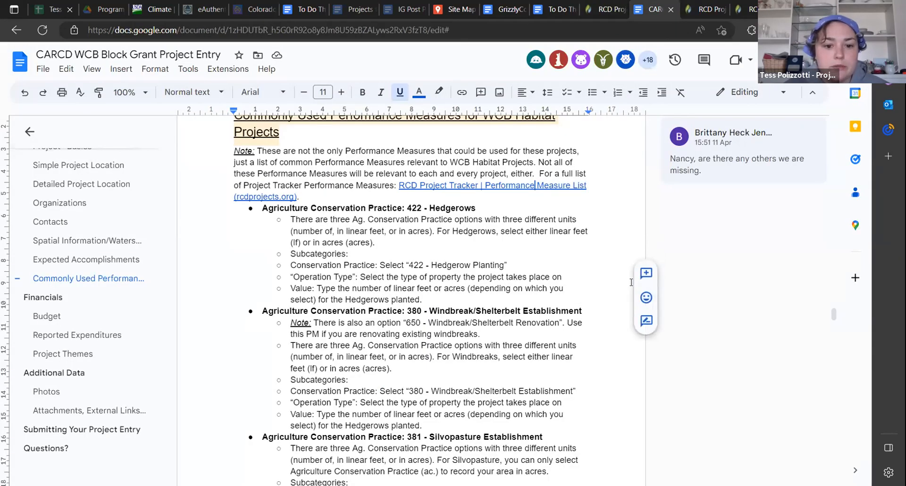
pyautogui.scroll(-1, 310, 253)
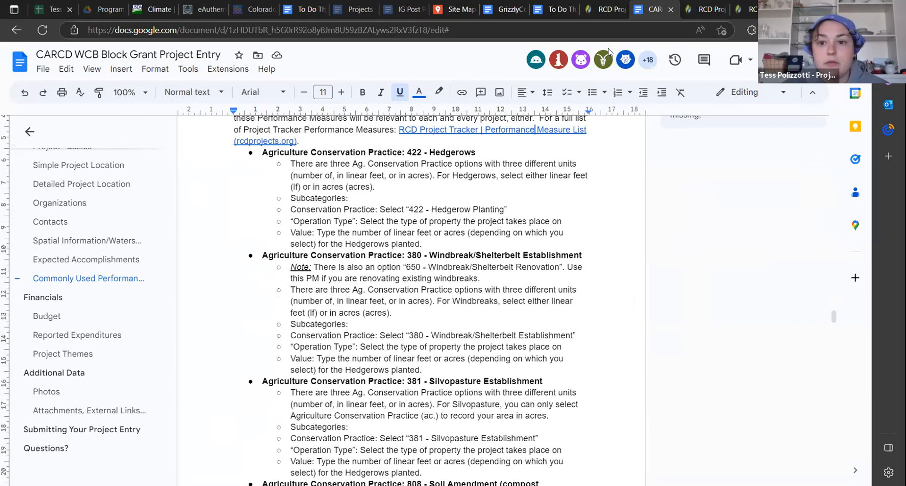
pyautogui.click(609, 10)
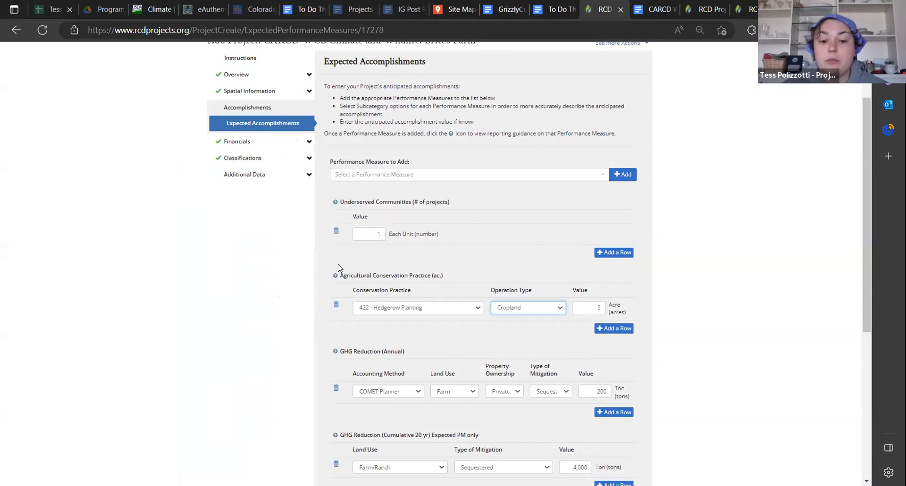
# Add an Agricultural Conservation Practice (ac.) row for 381 - Silvopasture Establishment on Cropland with a value of 10 acres
pyautogui.click(607, 330)
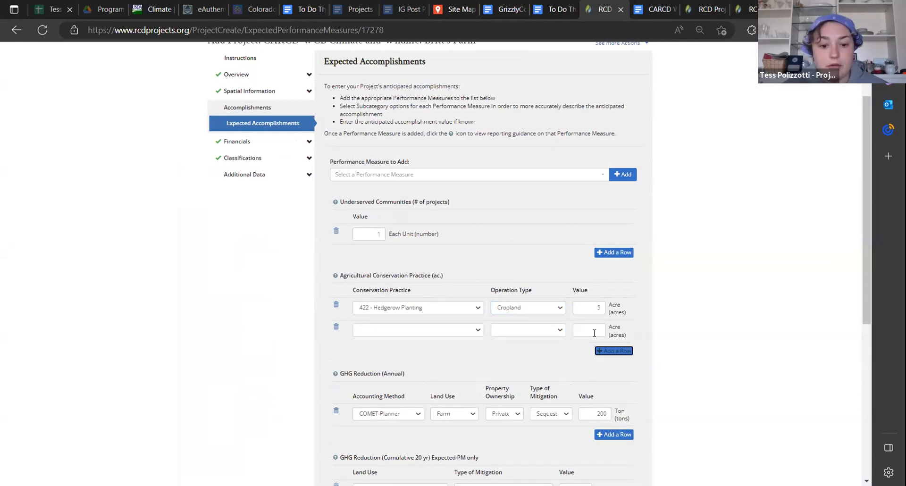
pyautogui.click(475, 330)
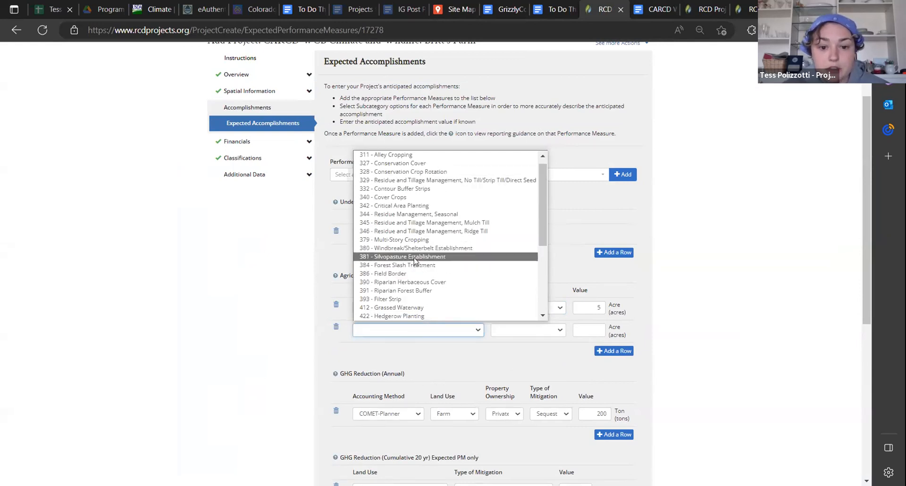
pyautogui.click(416, 257)
pyautogui.click(529, 335)
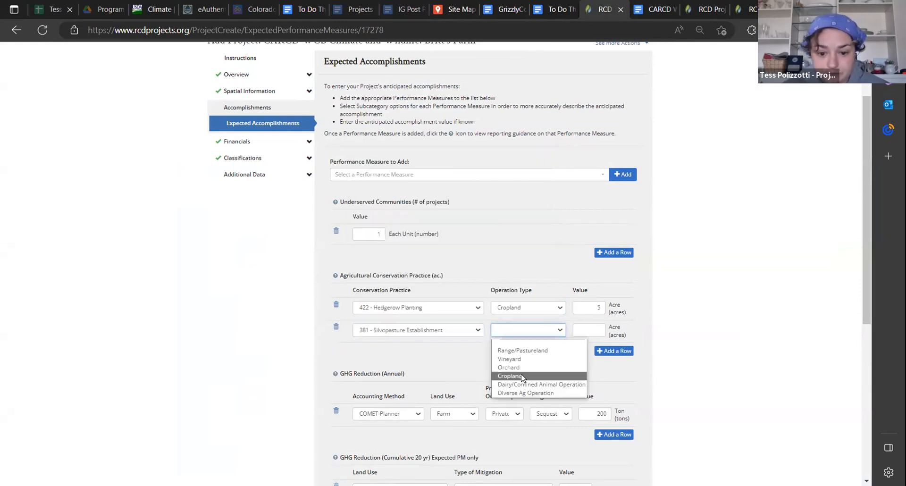
pyautogui.click(523, 377)
pyautogui.click(581, 327)
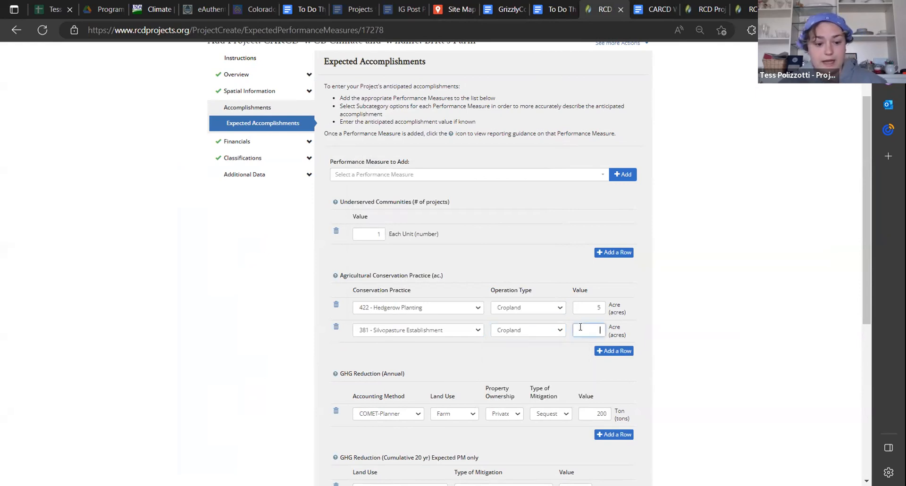
pyautogui.write('10')
# Add another acre-based conservation practice row for 327 - Conservation Cover on Cropland with a value of 5 acres
pyautogui.click(613, 350)
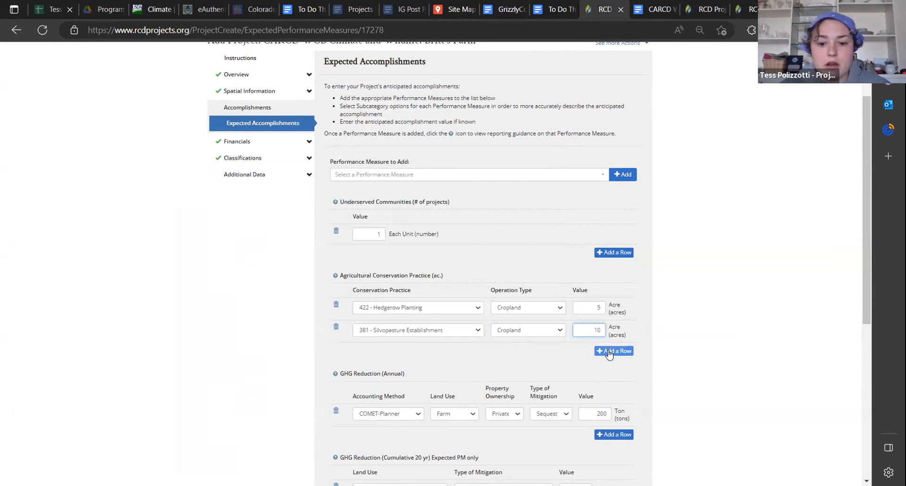
pyautogui.click(424, 353)
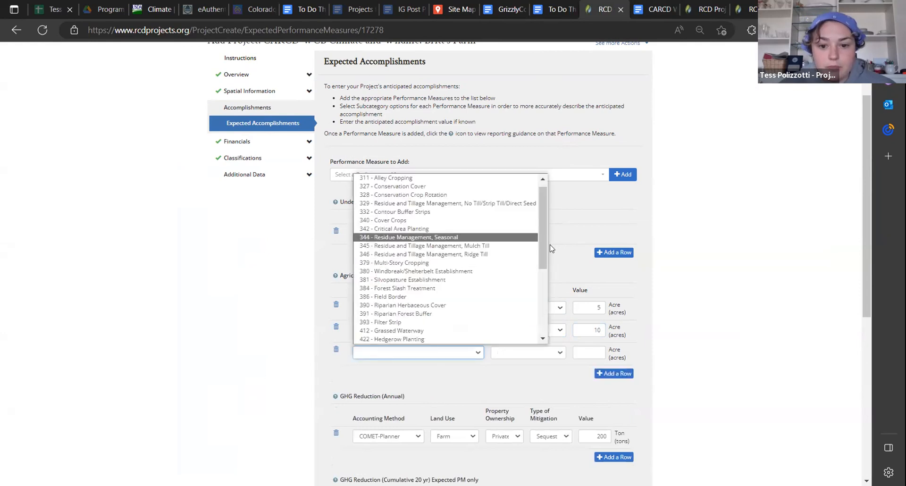
pyautogui.moveTo(542, 248); pyautogui.dragTo(543, 241)
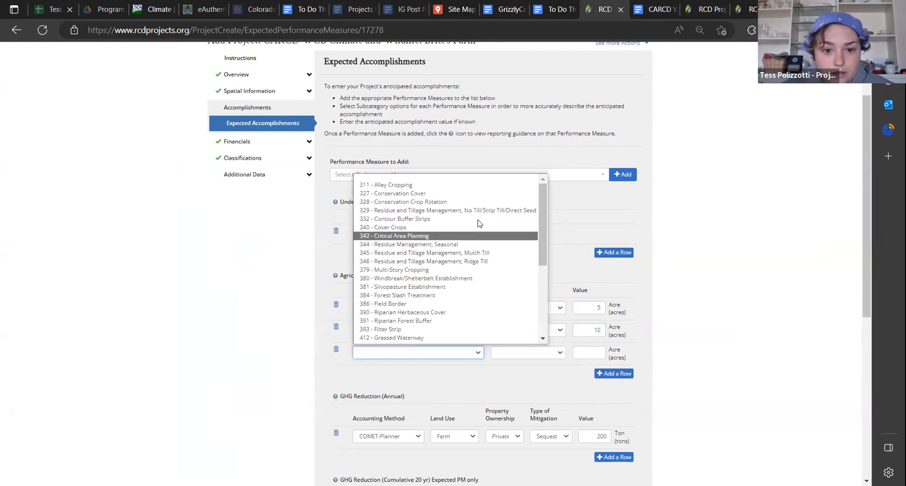
pyautogui.click(413, 194)
pyautogui.click(523, 355)
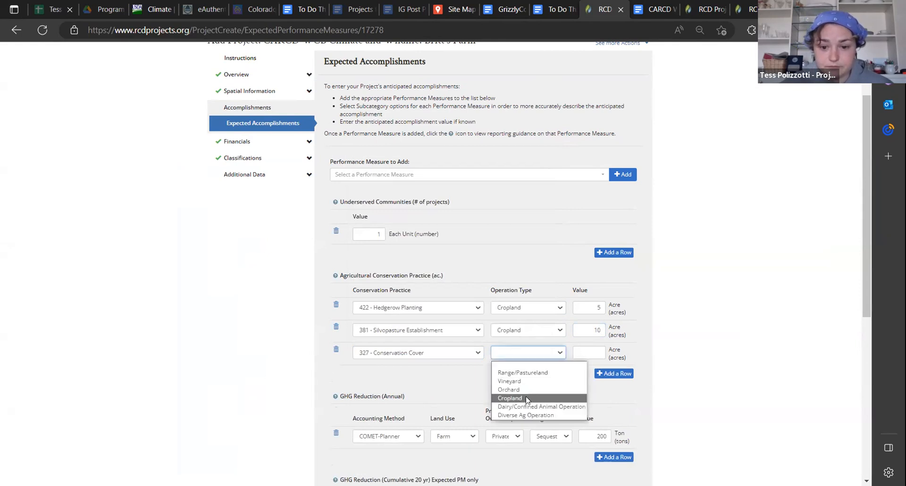
pyautogui.click(527, 397)
pyautogui.press('Tab')
pyautogui.click(688, 355)
# Add the Agricultural Conservation Practice (ft.) performance measure to the draft
pyautogui.moveTo(864, 309); pyautogui.dragTo(863, 305)
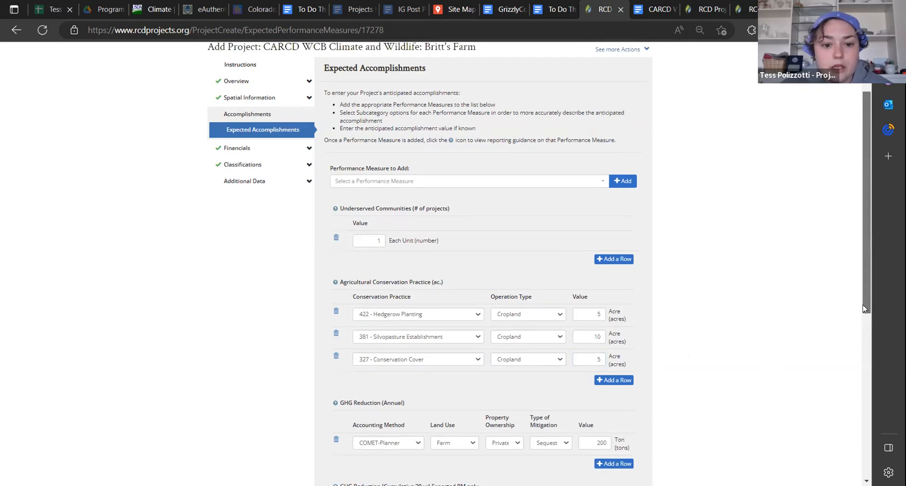
pyautogui.click(449, 181)
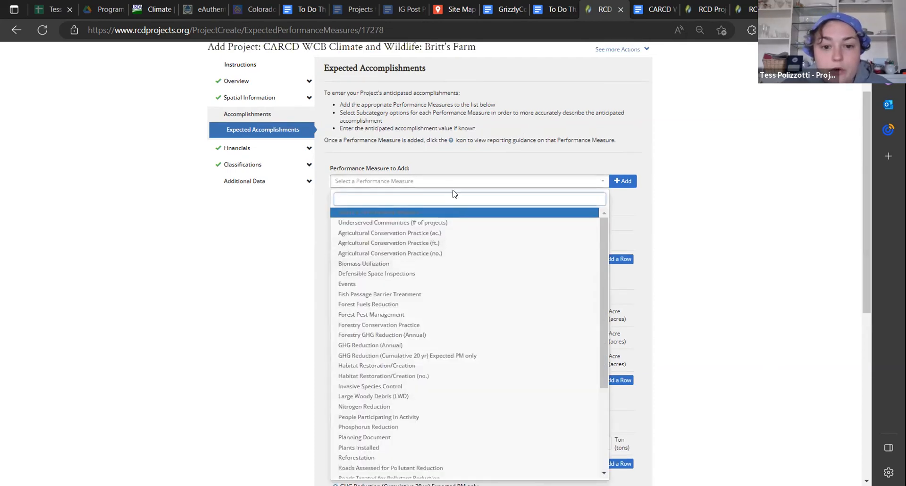
pyautogui.click(455, 182)
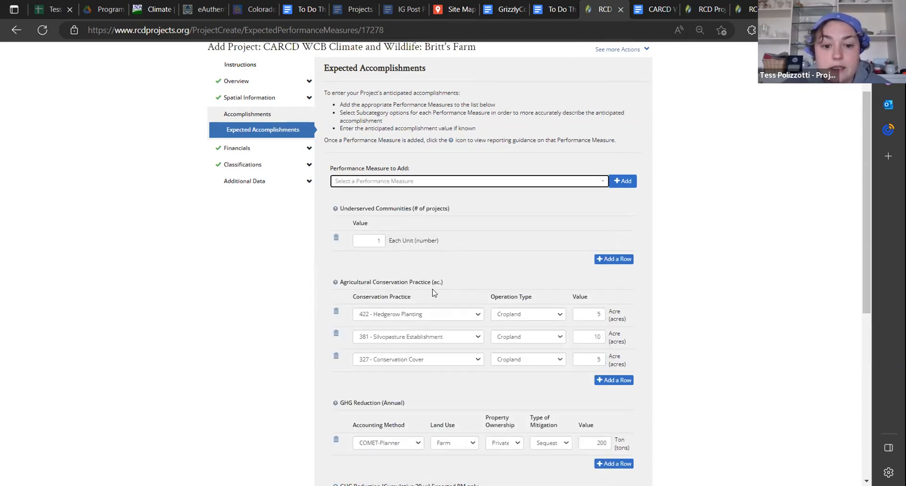
pyautogui.click(480, 182)
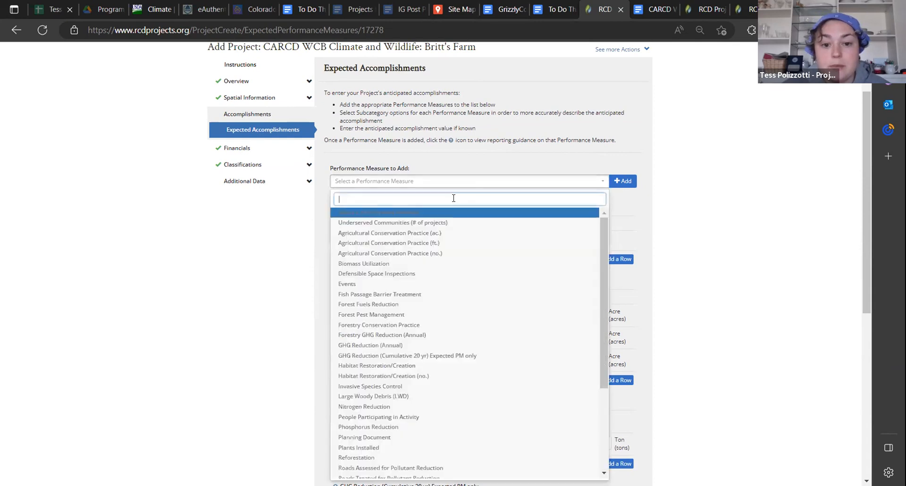
pyautogui.click(423, 243)
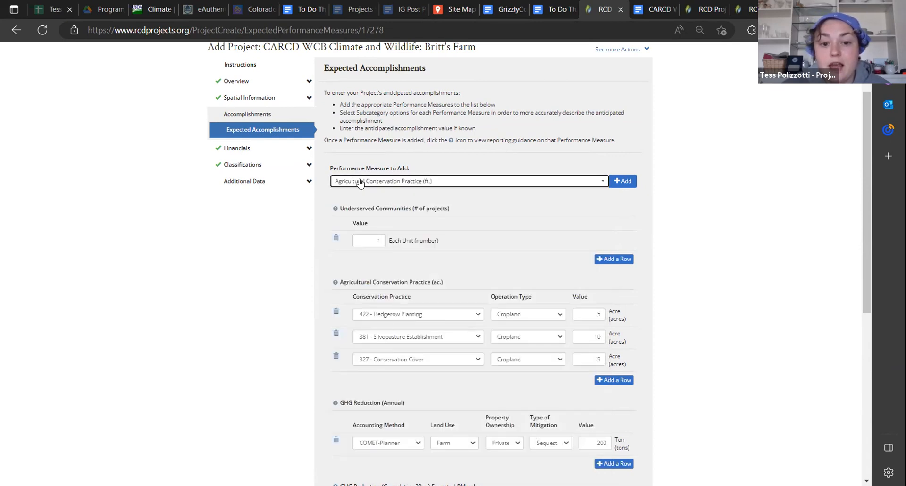
pyautogui.click(624, 182)
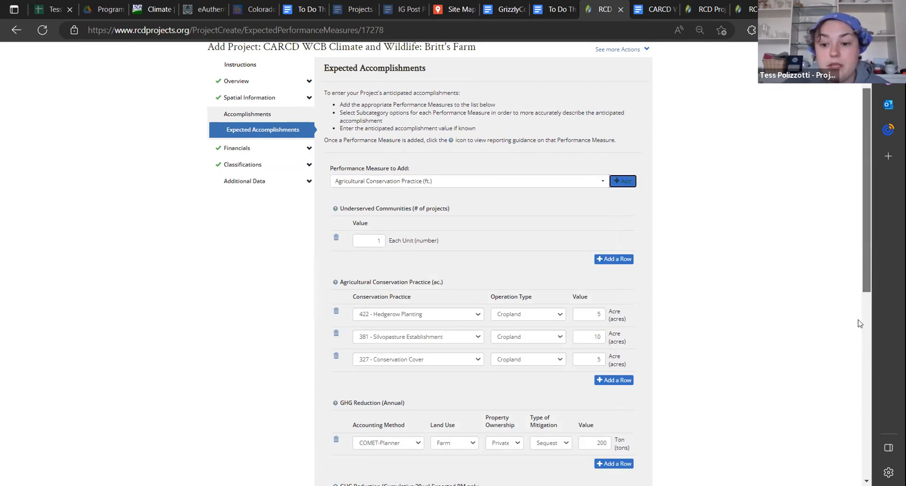
# Fill in the linear-foot practice row with 380 - Windbreak/Shelterbelt Establishment, Cropland and a value of 400 linear feet
pyautogui.scroll(-6, 859, 340)
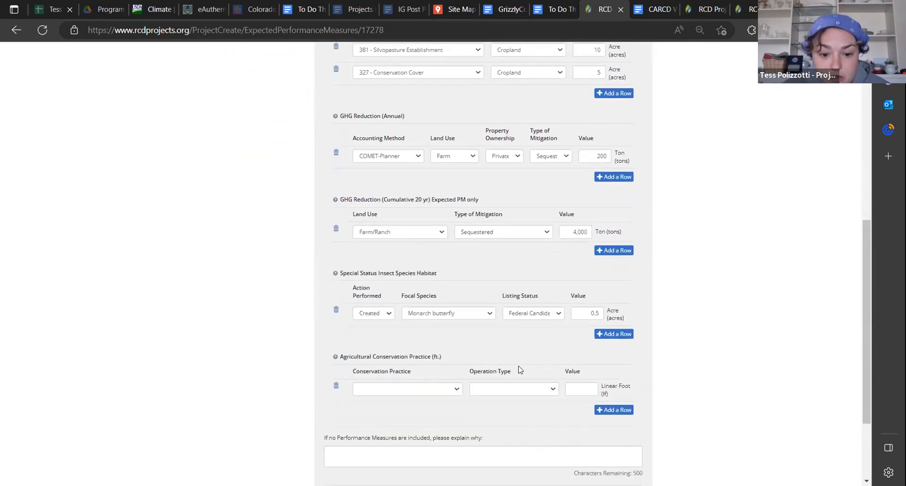
pyautogui.click(454, 391)
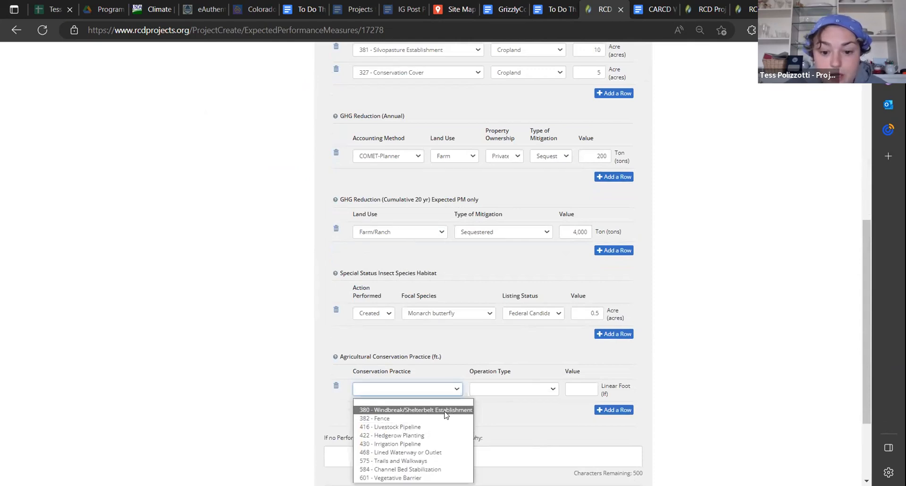
pyautogui.click(445, 410)
pyautogui.click(512, 389)
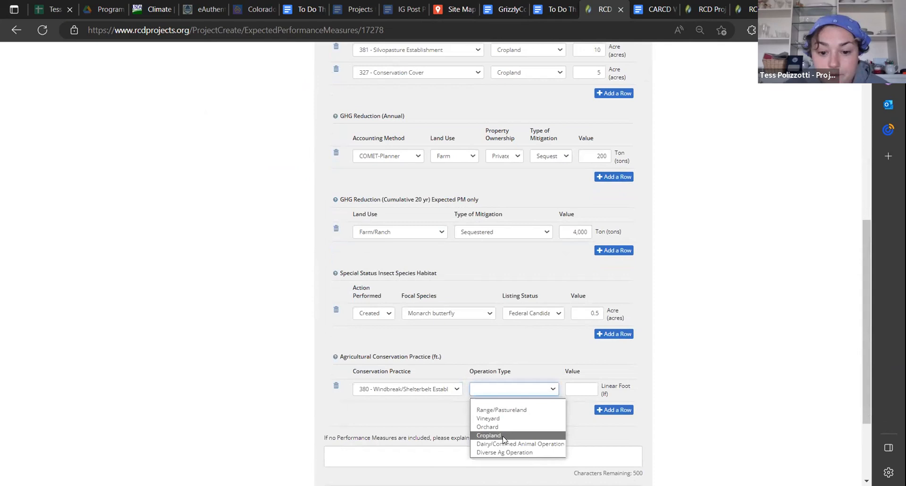
pyautogui.click(581, 390)
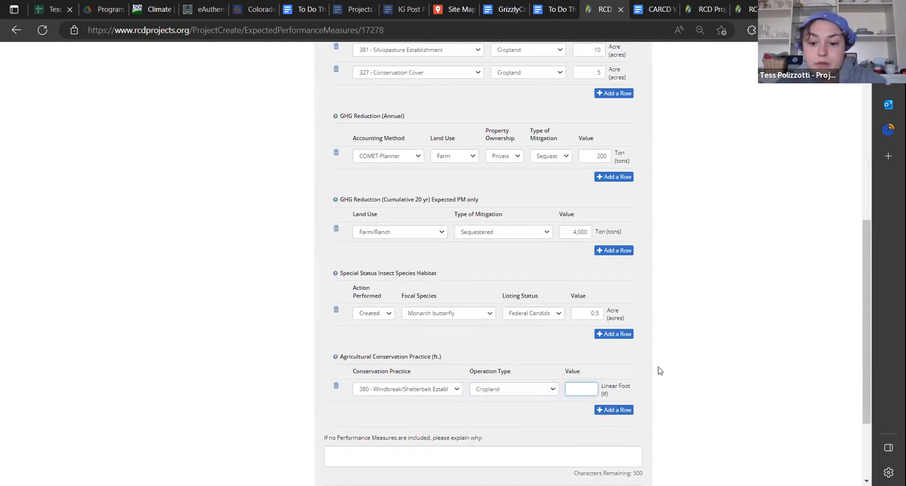
pyautogui.write('400')
pyautogui.click(718, 391)
# Review the entered measures and select Agricultural Conservation Practice (ac.) as the performance measure to add
pyautogui.moveTo(864, 372); pyautogui.dragTo(864, 371)
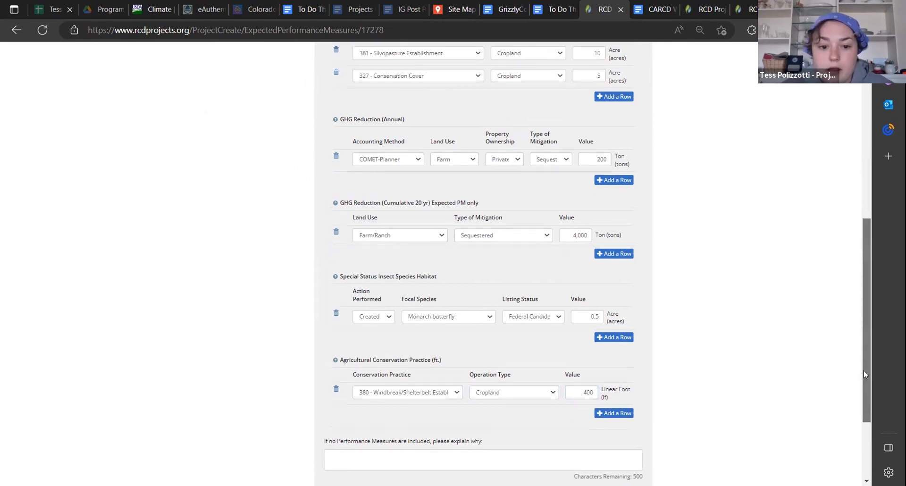
pyautogui.scroll(1, 864, 370)
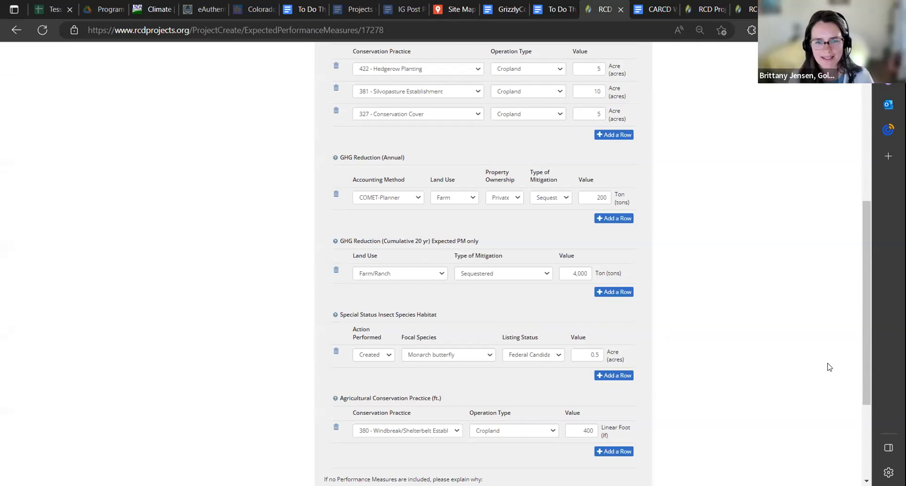
pyautogui.moveTo(867, 368); pyautogui.dragTo(856, 180)
pyautogui.scroll(-3, 855, 192)
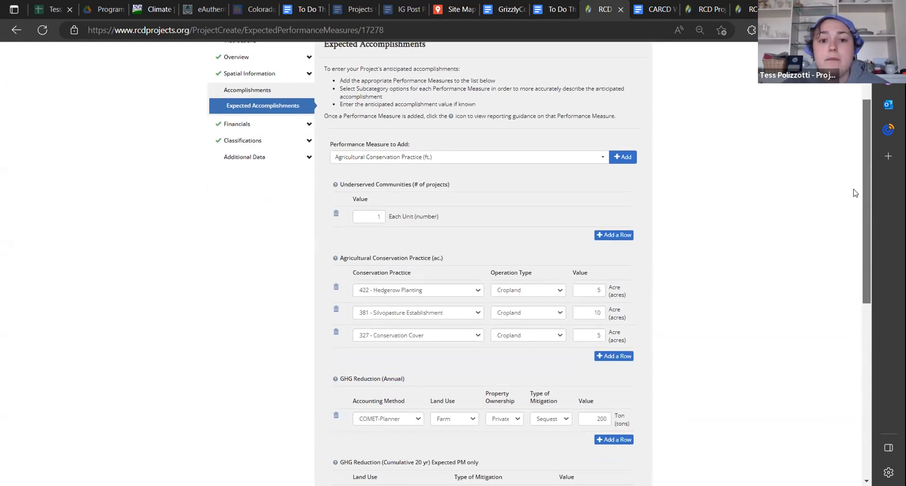
pyautogui.click(502, 161)
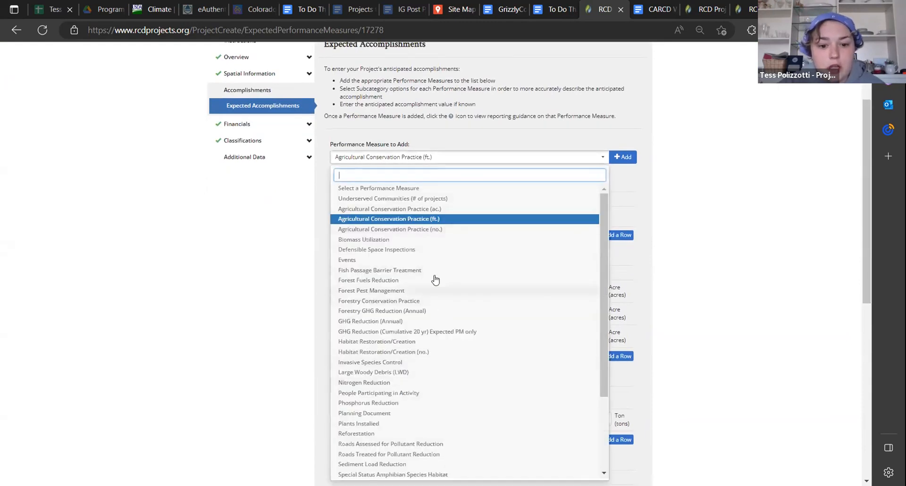
pyautogui.click(417, 209)
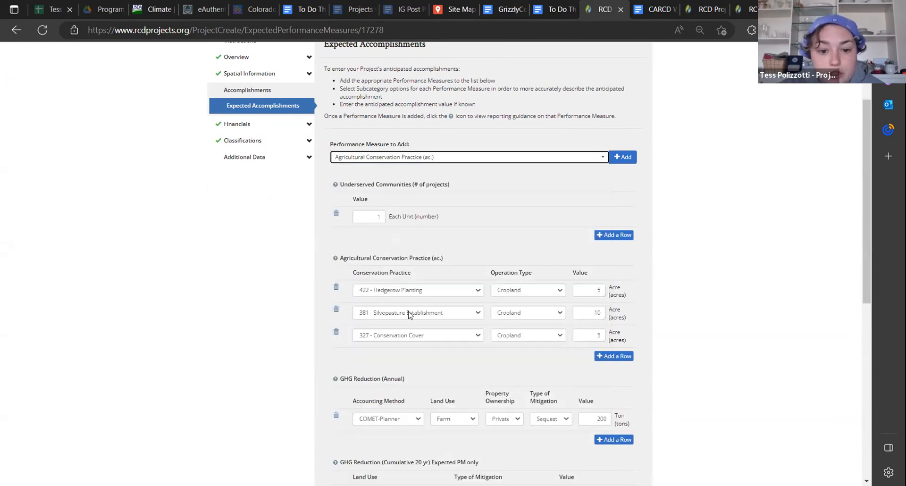
# Add an acre-based conservation practice row for 808 - Soil Carbon Amendment on Cropland with a value of 5 acres
pyautogui.click(614, 356)
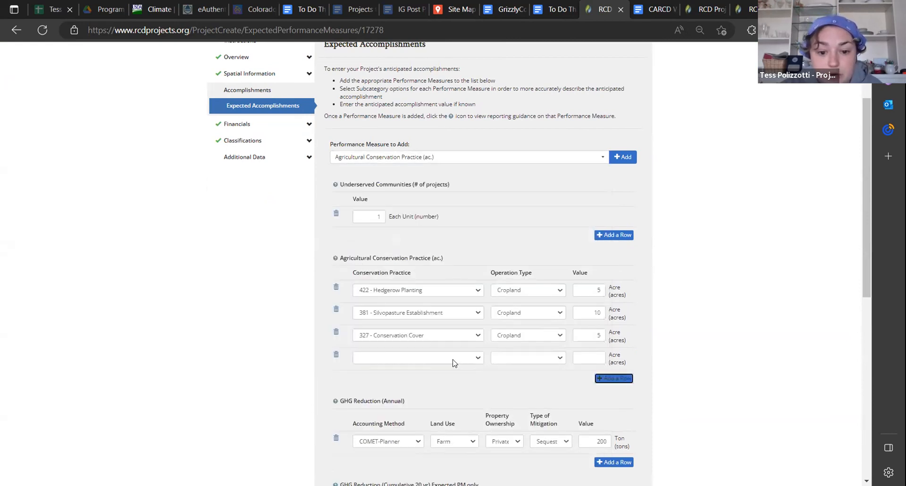
pyautogui.click(453, 363)
pyautogui.scroll(-5, 457, 350)
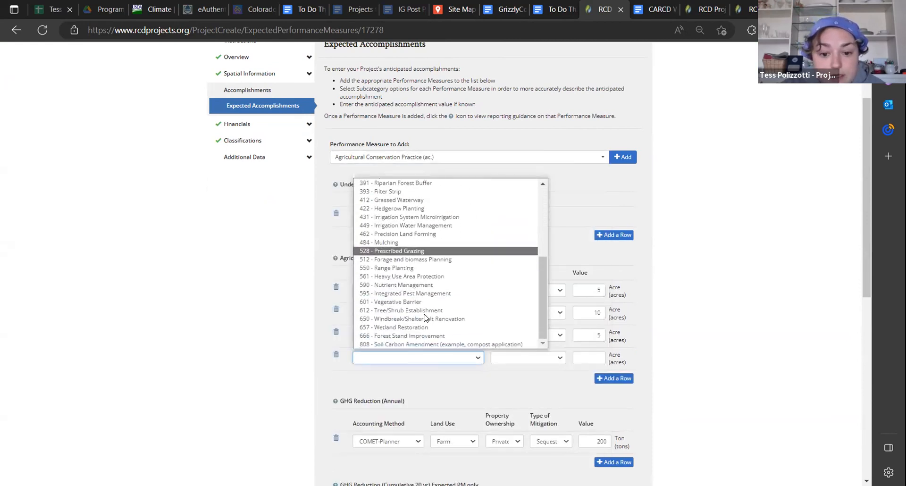
pyautogui.click(457, 344)
pyautogui.click(510, 358)
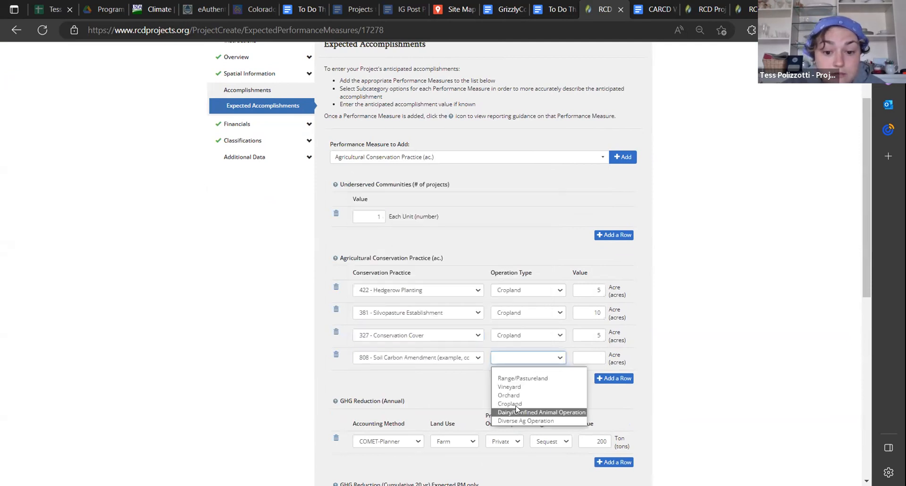
pyautogui.click(513, 404)
pyautogui.click(591, 358)
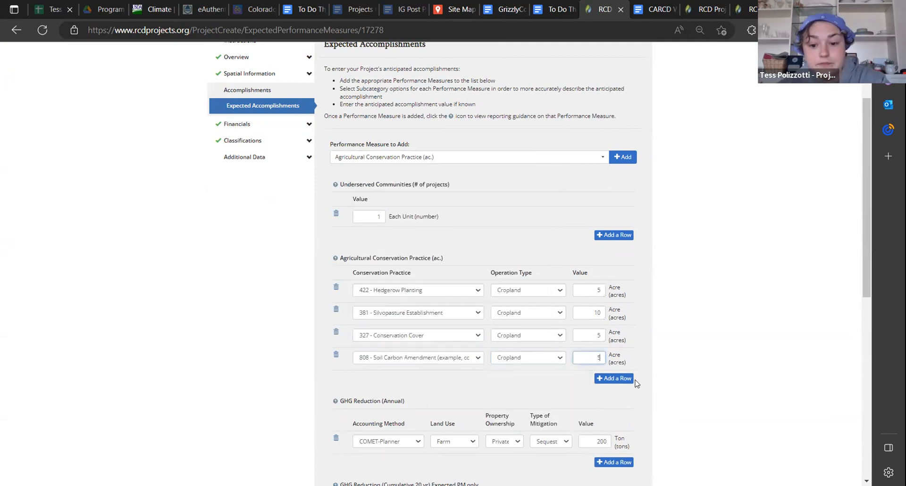
# Add the Water Conserved performance measure to the project's expected accomplishments
pyautogui.click(401, 158)
pyautogui.scroll(-3, 437, 356)
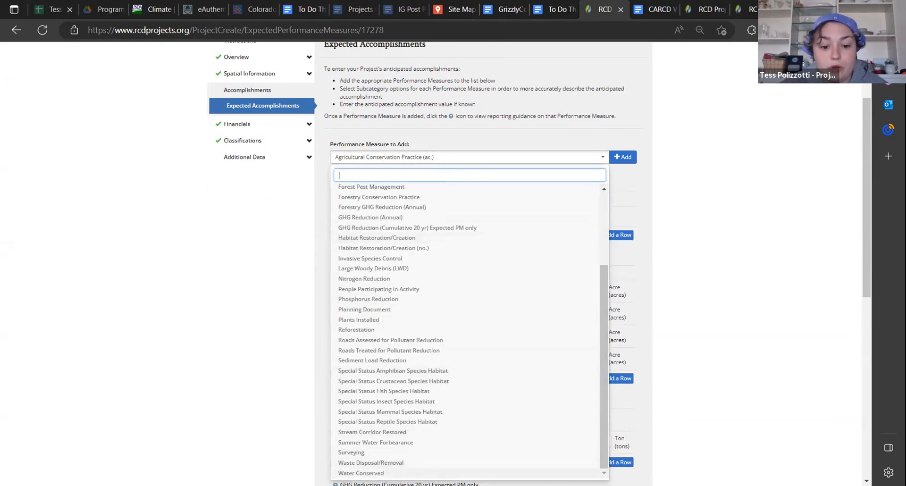
pyautogui.click(361, 473)
pyautogui.click(622, 156)
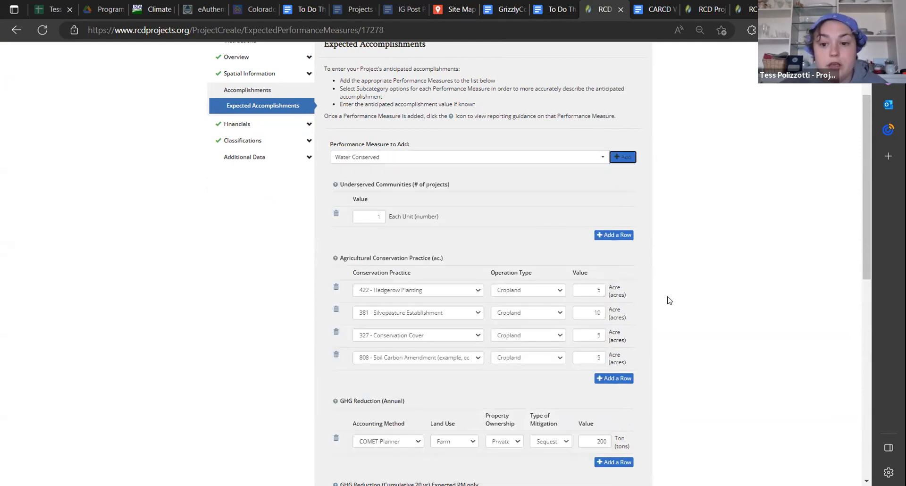
# Fill in the Water Conserved row with Increased Soil Water Holding Capacity, site type Agricultural and a value of 40 acre-feet
pyautogui.scroll(-8, 670, 305)
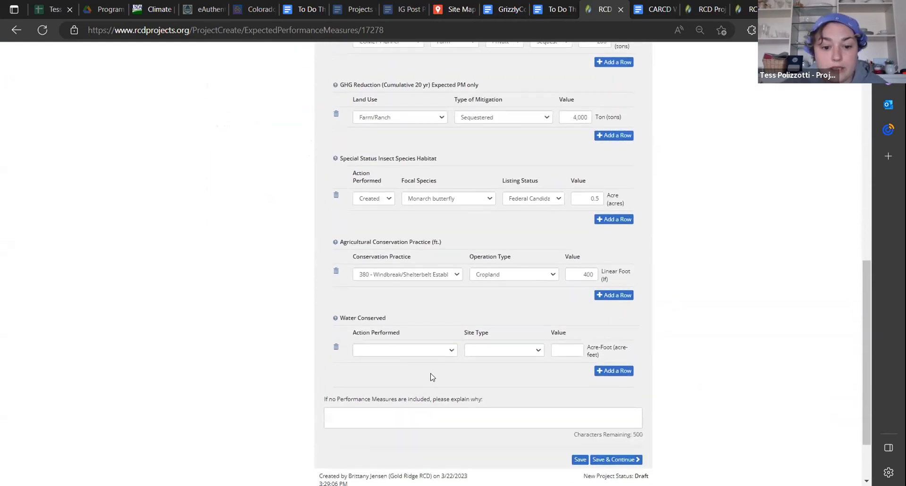
pyautogui.click(402, 350)
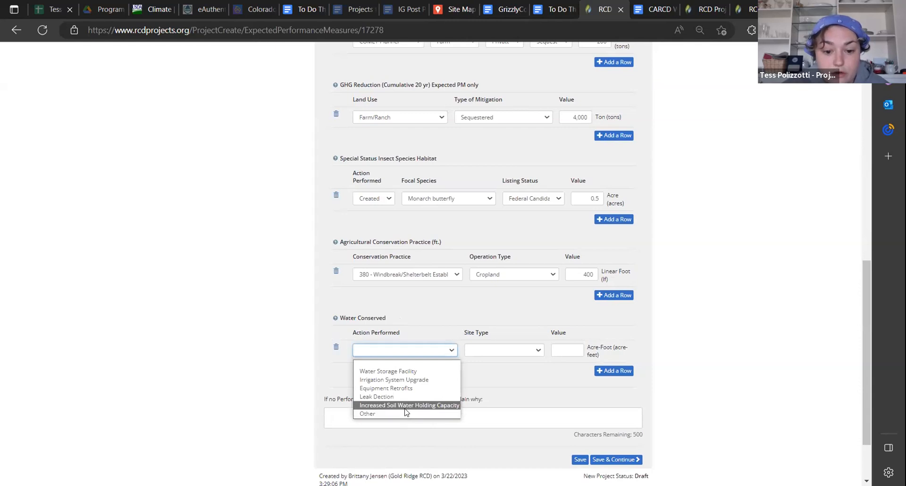
pyautogui.click(404, 406)
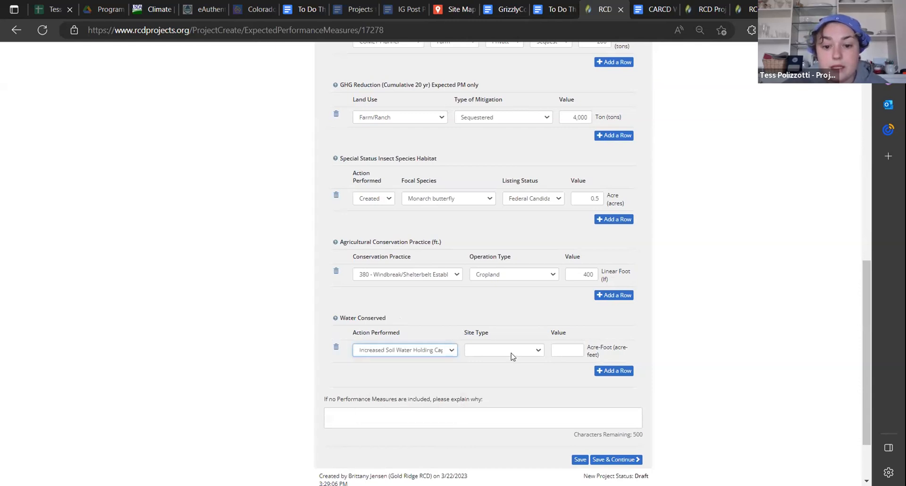
pyautogui.click(509, 355)
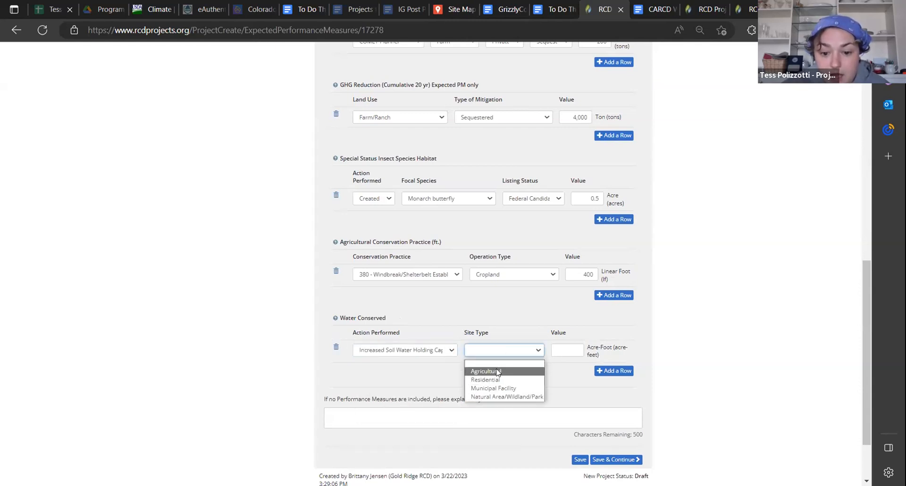
pyautogui.click(498, 373)
pyautogui.click(568, 352)
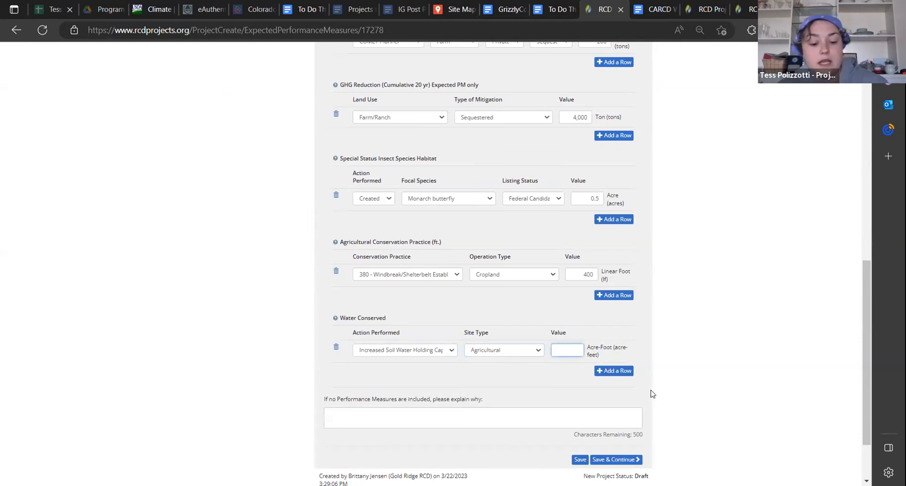
pyautogui.write('40')
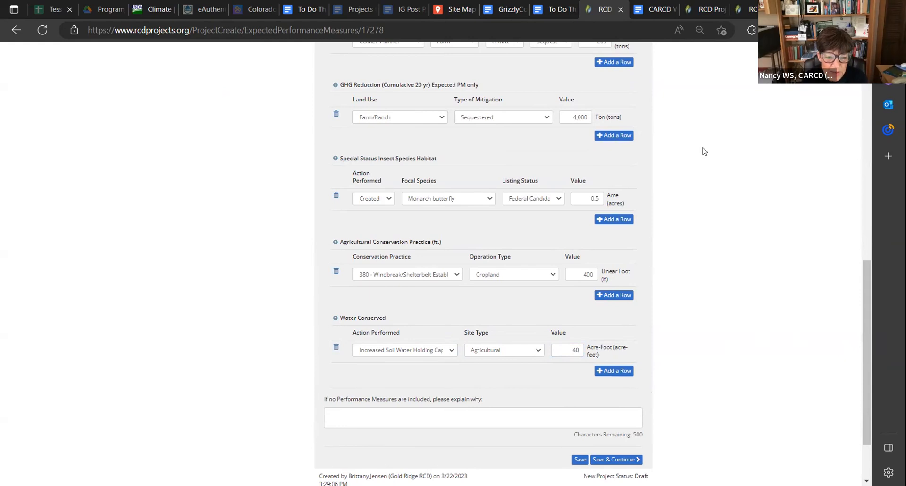
# Review the entered performance measures, then consult the already open Performance Measure List and the written guide's section linking to it
pyautogui.moveTo(871, 373); pyautogui.dragTo(857, 279)
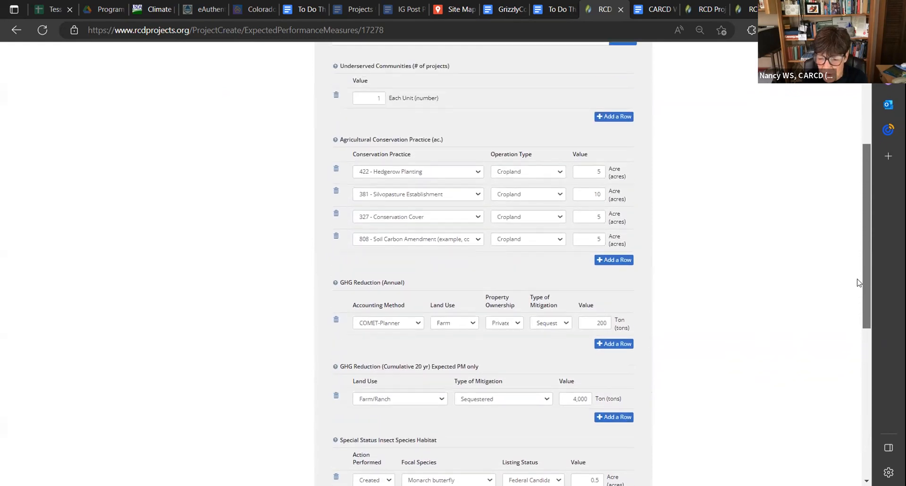
pyautogui.scroll(-1, 859, 282)
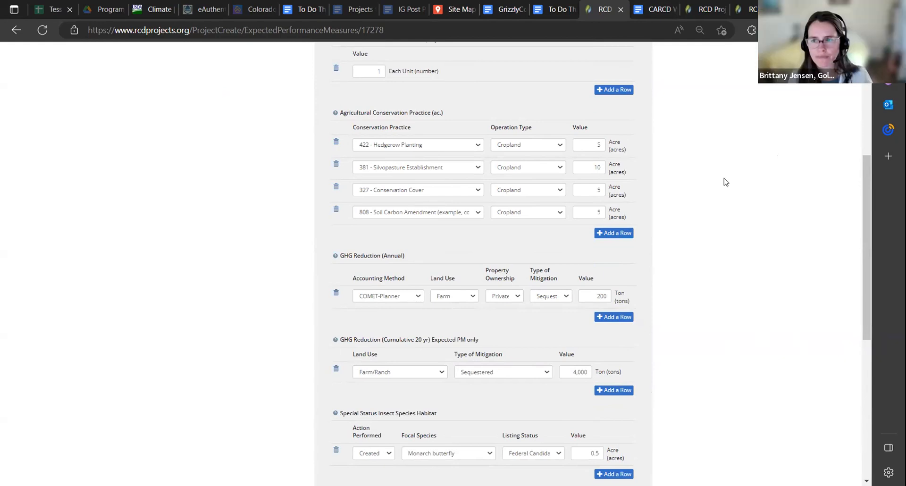
pyautogui.scroll(-2, 722, 184)
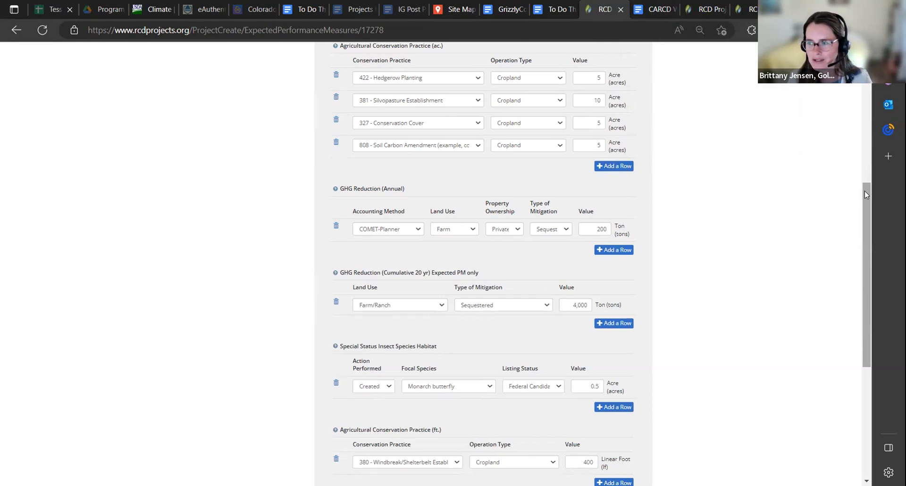
pyautogui.click(702, 9)
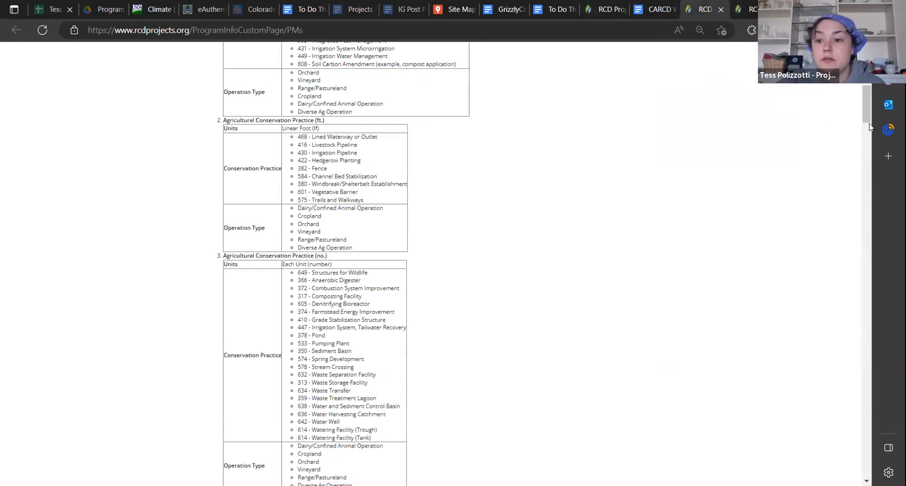
pyautogui.moveTo(866, 115); pyautogui.dragTo(867, 75)
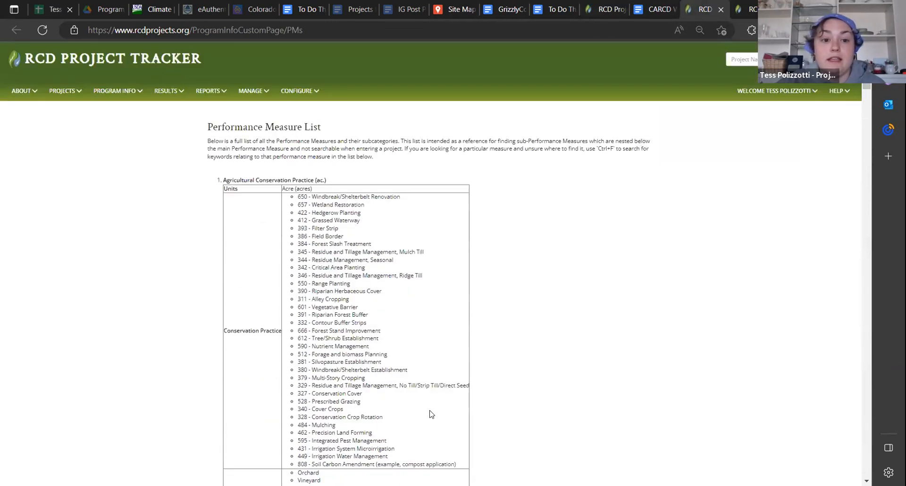
pyautogui.click(660, 10)
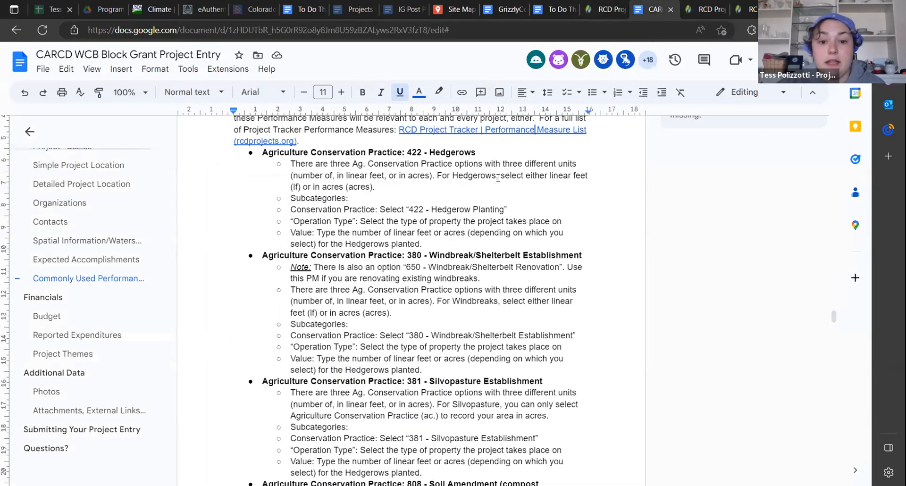
# From the Full Project List page, open the site's Performance Measure List and look through its measures and subcategories
pyautogui.click(701, 9)
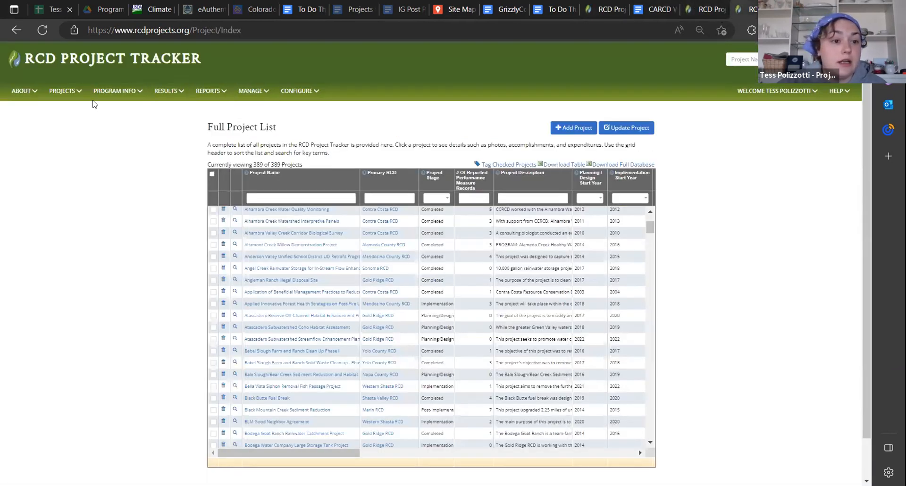
pyautogui.click(113, 92)
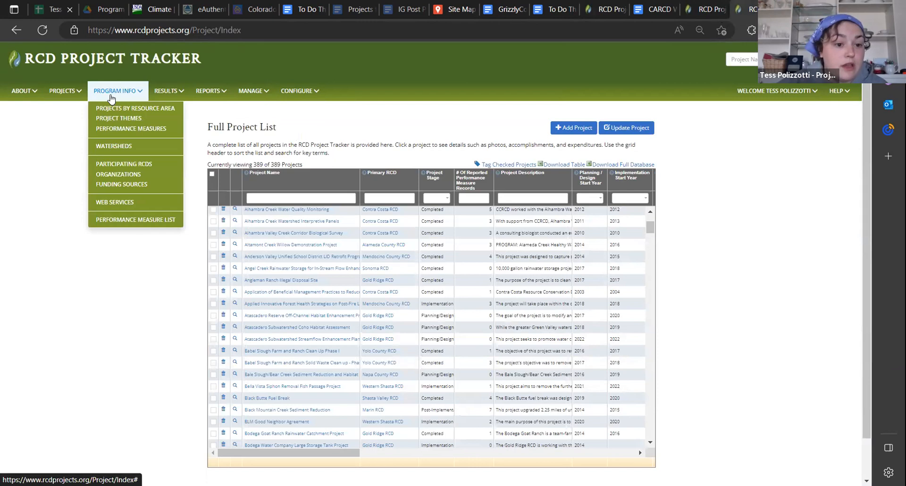
pyautogui.click(132, 221)
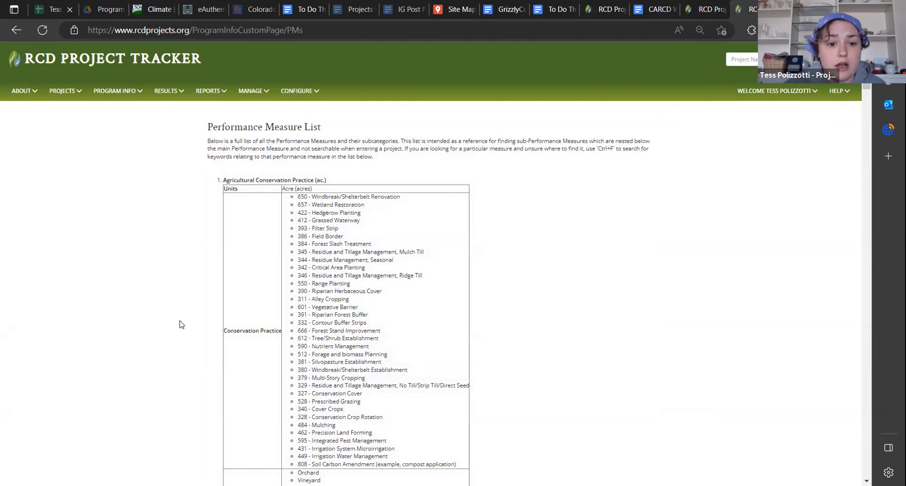
pyautogui.scroll(-1, 180, 325)
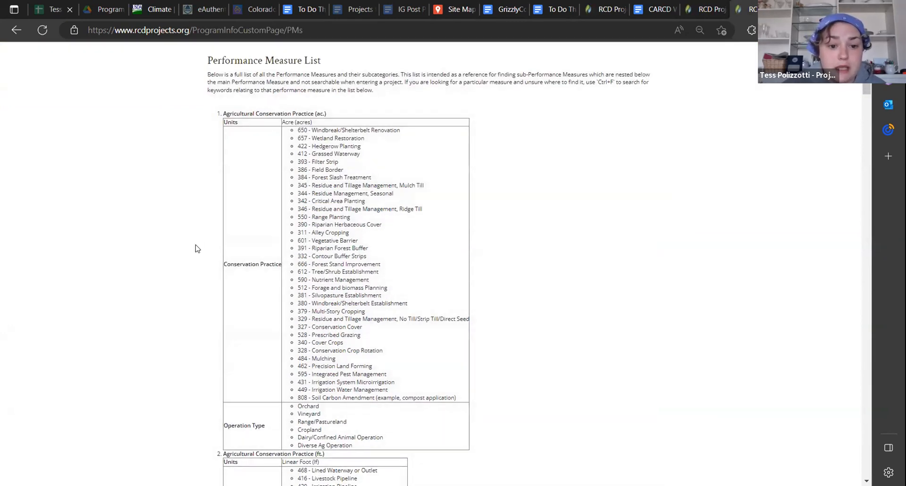
pyautogui.scroll(-1, 180, 256)
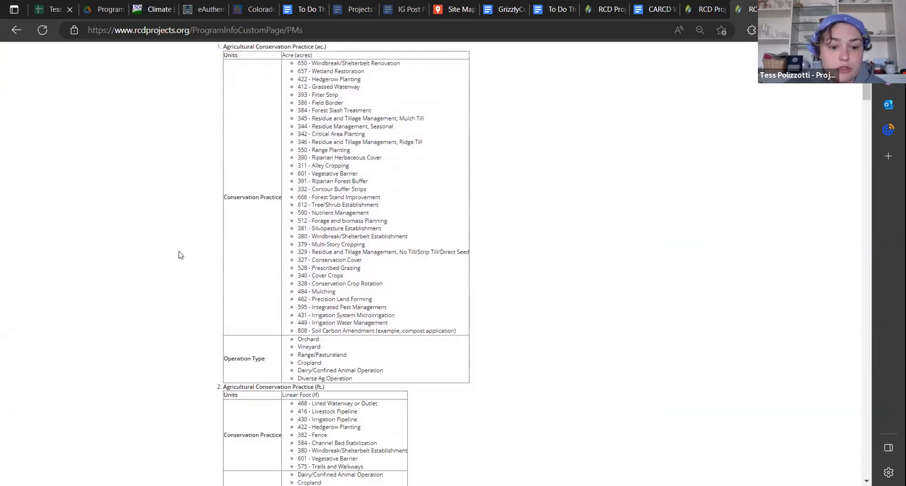
pyautogui.scroll(-3, 179, 256)
pyautogui.scroll(-3, 178, 255)
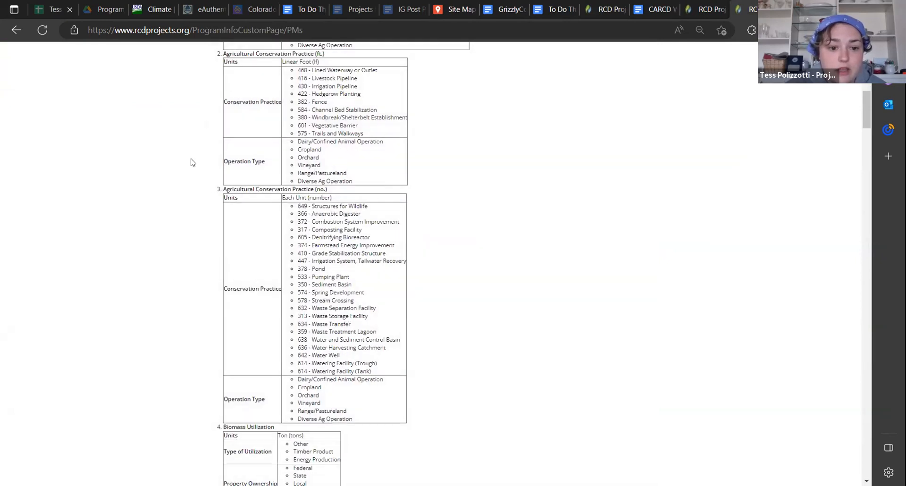
pyautogui.scroll(-15, 160, 191)
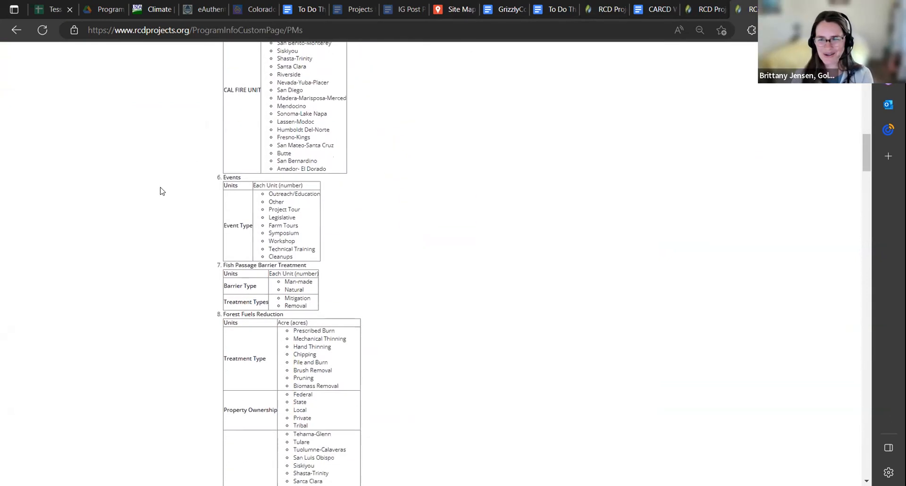
pyautogui.scroll(-4, 161, 191)
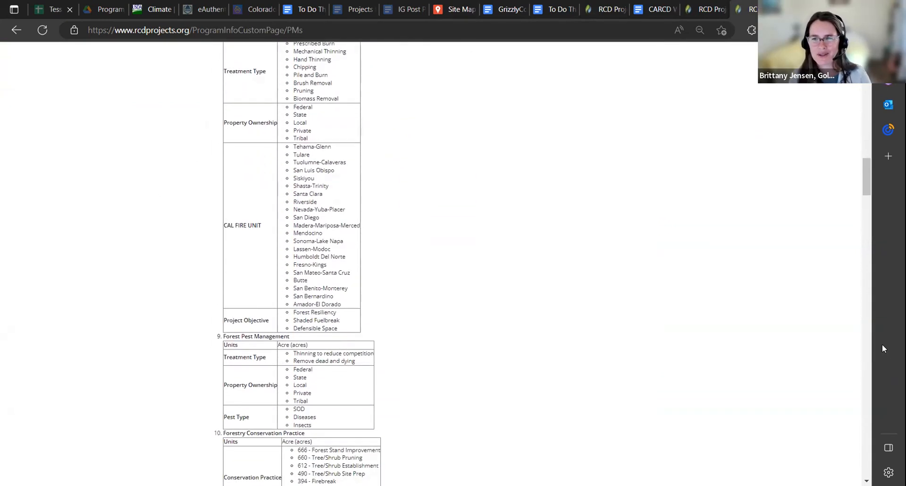
# Return to the agricultural practices near the list's start and search the page for "soil"
pyautogui.moveTo(866, 170); pyautogui.dragTo(865, 92)
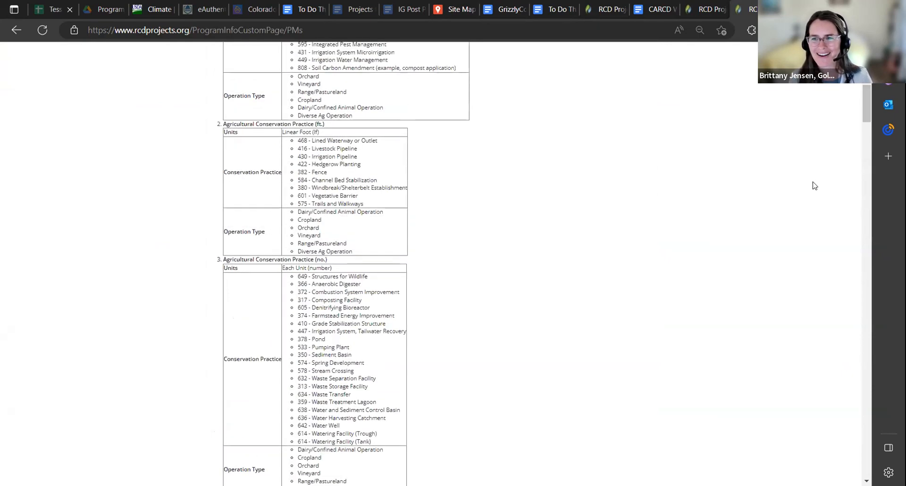
pyautogui.hotkey('ctrl', 'f')
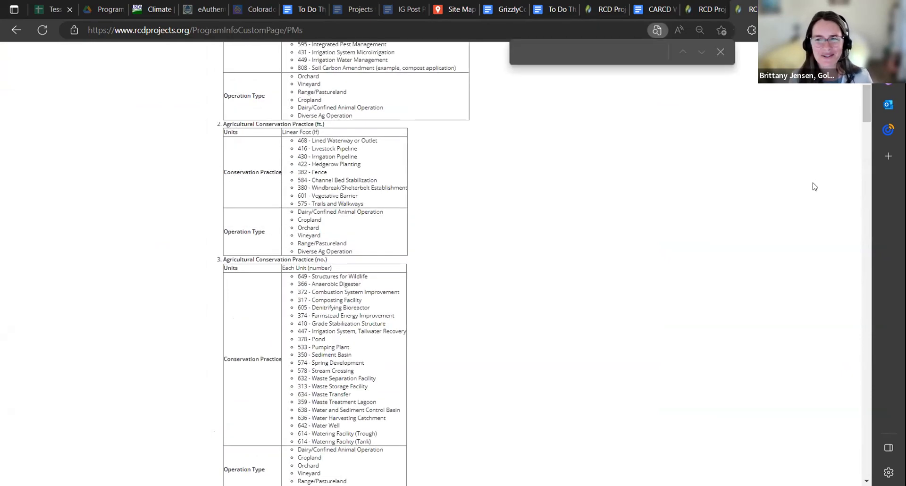
pyautogui.write('soi')
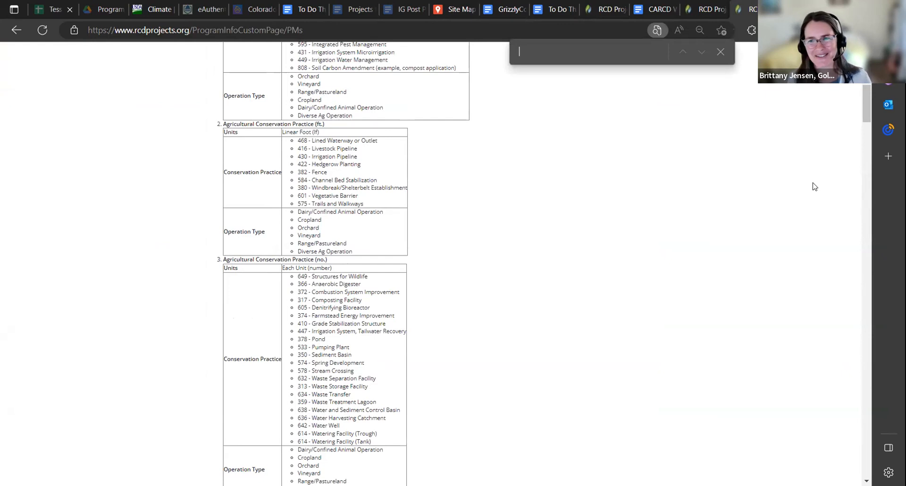
pyautogui.write('l')
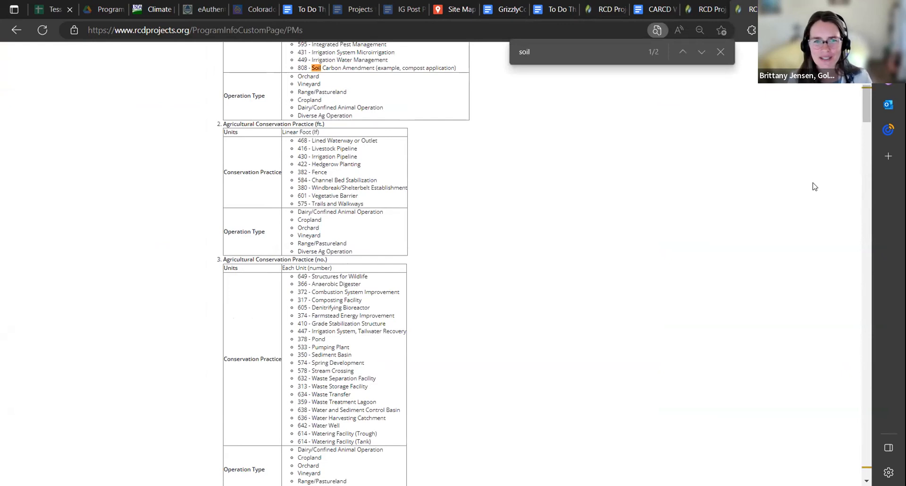
# Search the Performance Measure List for "compost", inspect the matching practices, and clear the search text
pyautogui.press('BackSpace')
pyautogui.press('BackSpace')
pyautogui.press('BackSpace')
pyautogui.press('BackSpace')
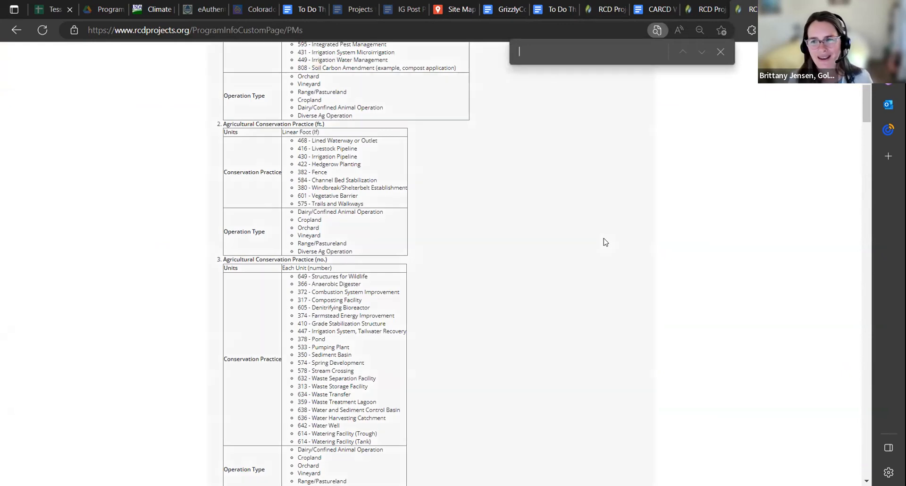
pyautogui.write('compost')
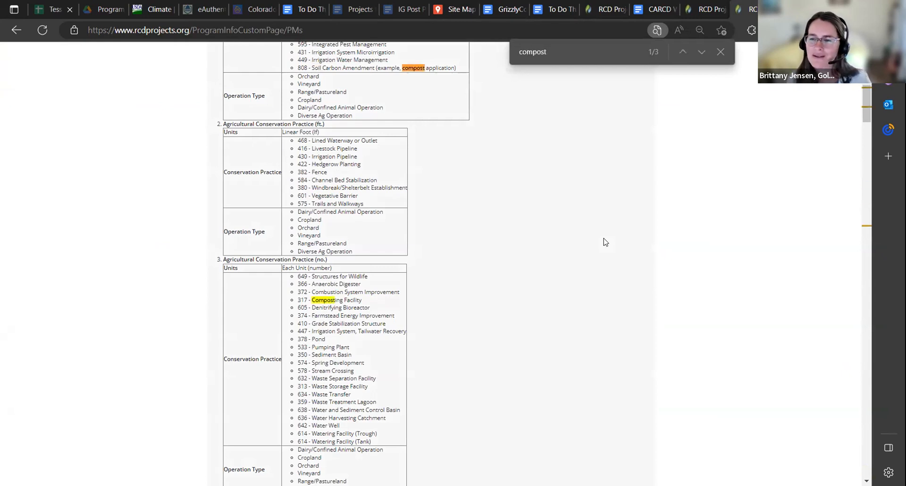
pyautogui.scroll(-4, 606, 242)
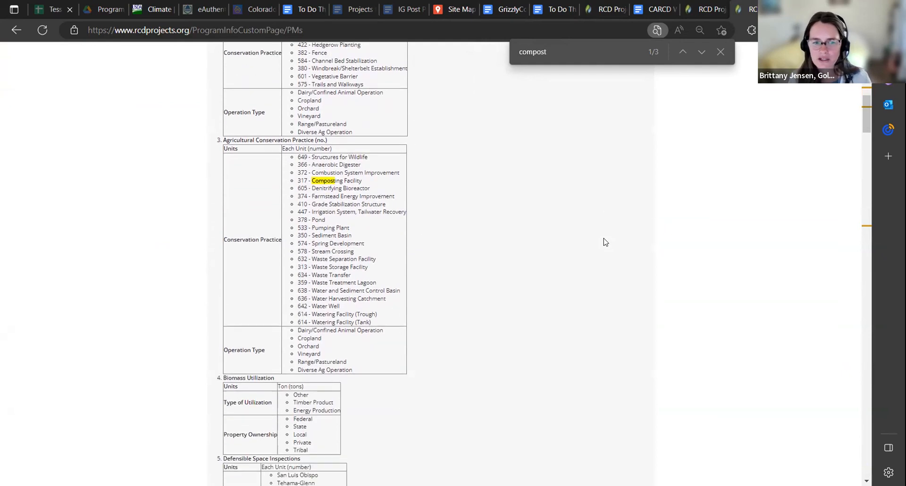
pyautogui.scroll(6, 605, 242)
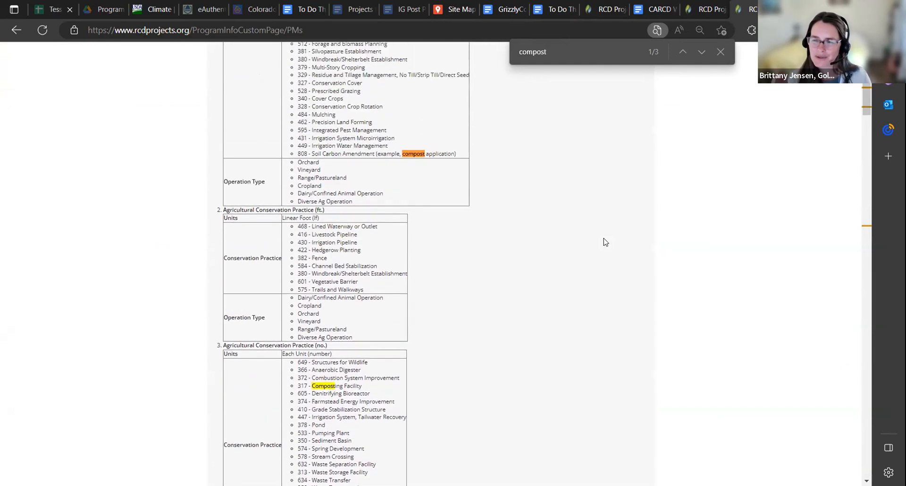
pyautogui.press('BackSpace')
pyautogui.press('BackSpace')
pyautogui.press('BackSpace')
pyautogui.press('BackSpace')
pyautogui.press('BackSpace')
pyautogui.press('BackSpace')
pyautogui.press('BackSpace')
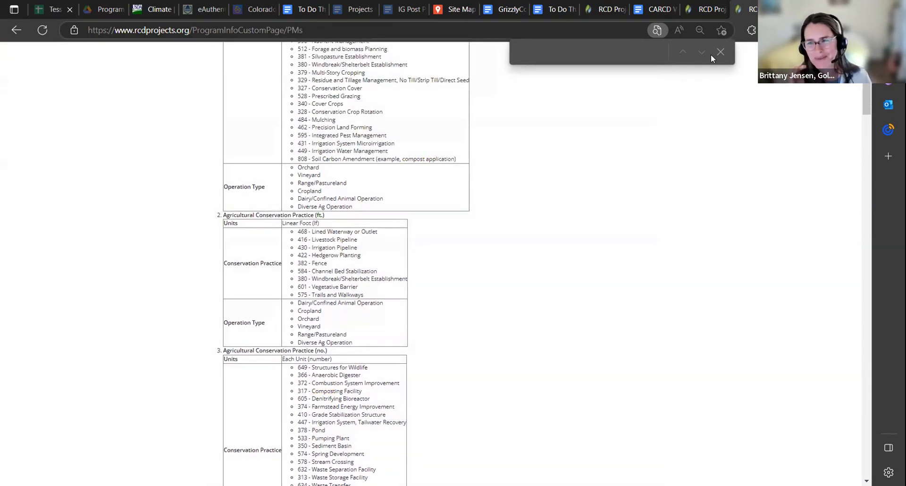
# Close the page search and review the performance measures entered on the project's Expected Accomplishments page
pyautogui.click(721, 52)
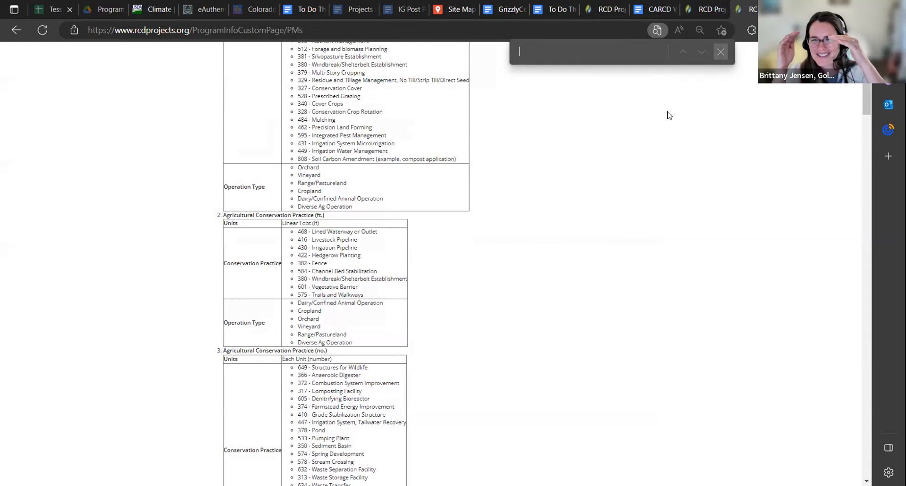
pyautogui.click(624, 10)
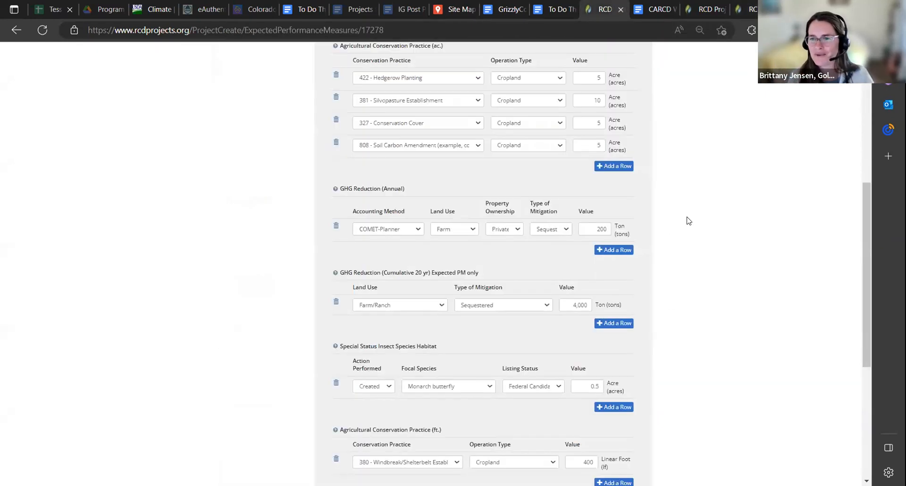
pyautogui.scroll(-3, 689, 220)
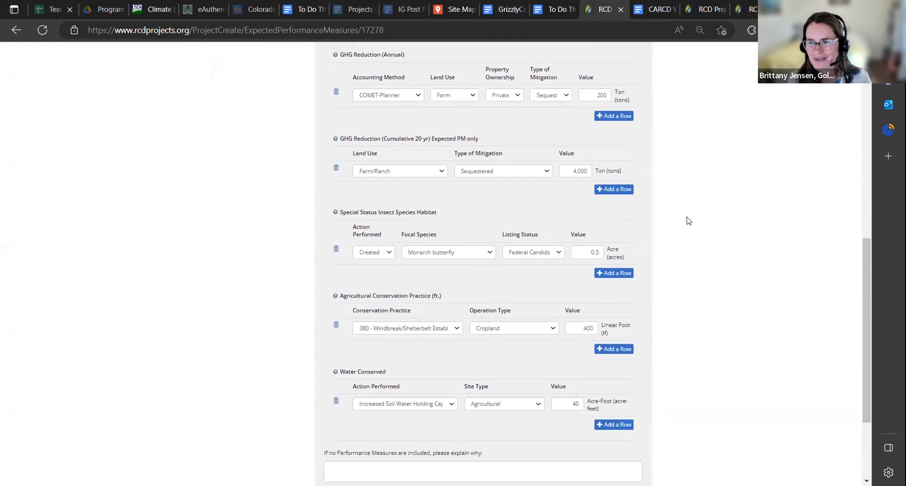
pyautogui.scroll(4, 689, 220)
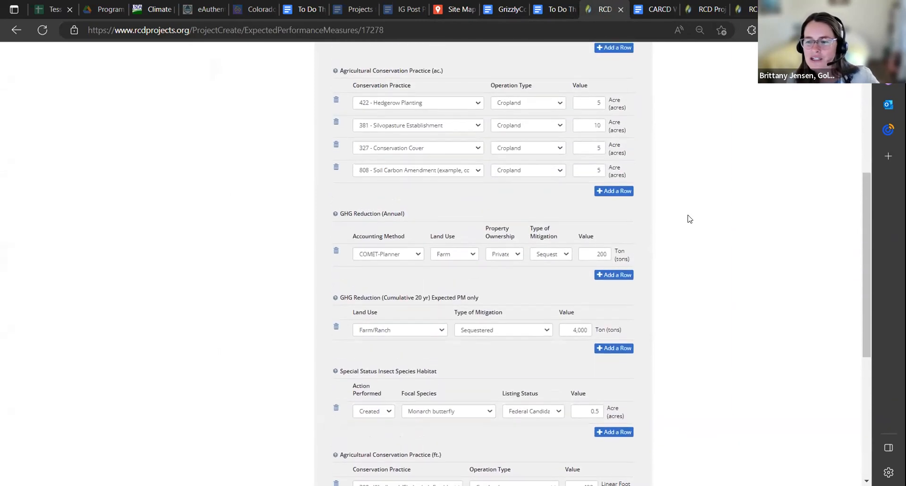
pyautogui.scroll(3, 688, 219)
pyautogui.scroll(1, 689, 218)
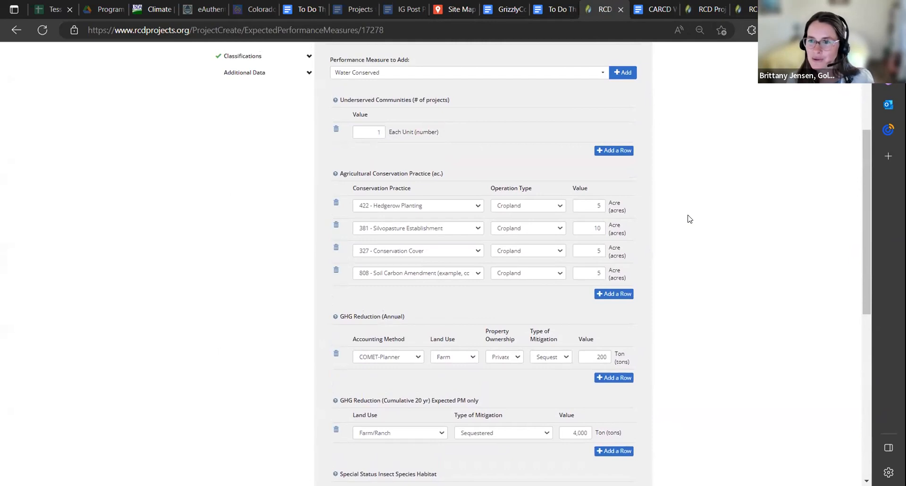
pyautogui.scroll(1, 689, 219)
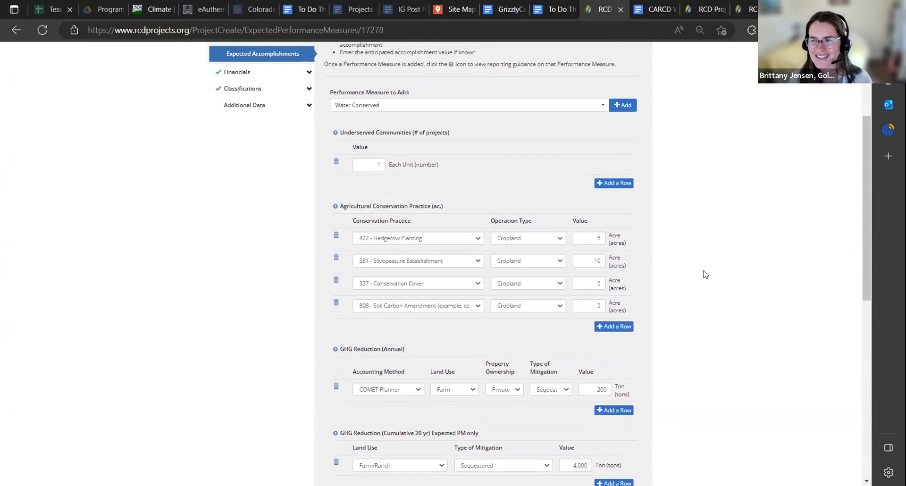
# Look through the commonly used agricultural conservation practices in the written CARCD WCB Block Grant guide, down to Conservation Cover and Cover Crops
pyautogui.click(656, 9)
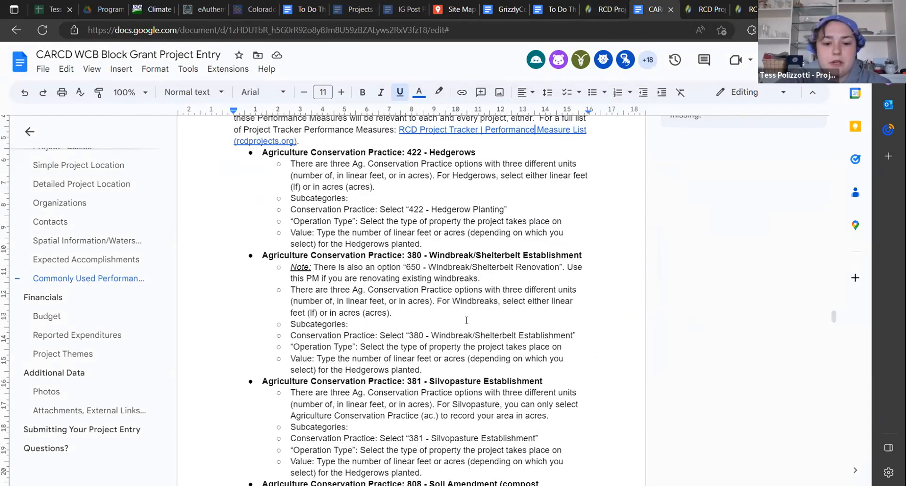
pyautogui.scroll(-6, 466, 320)
pyautogui.scroll(4, 466, 321)
pyautogui.scroll(-7, 467, 321)
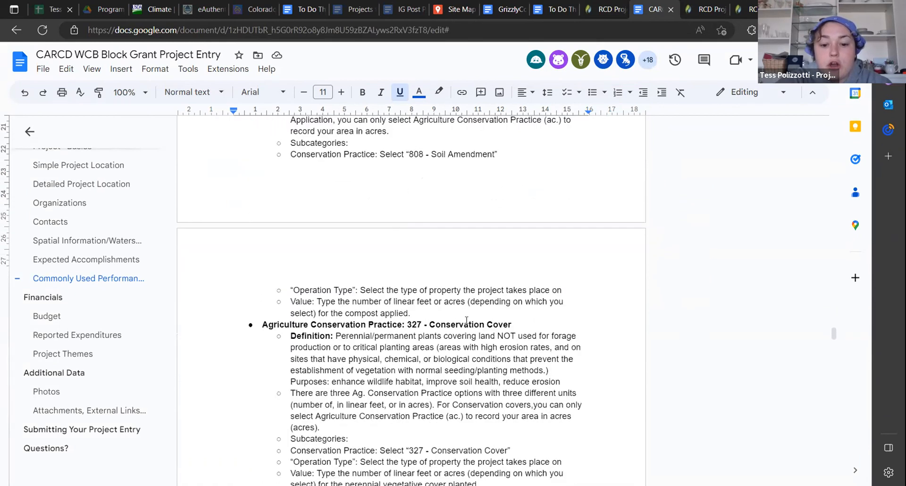
pyautogui.scroll(-1, 466, 320)
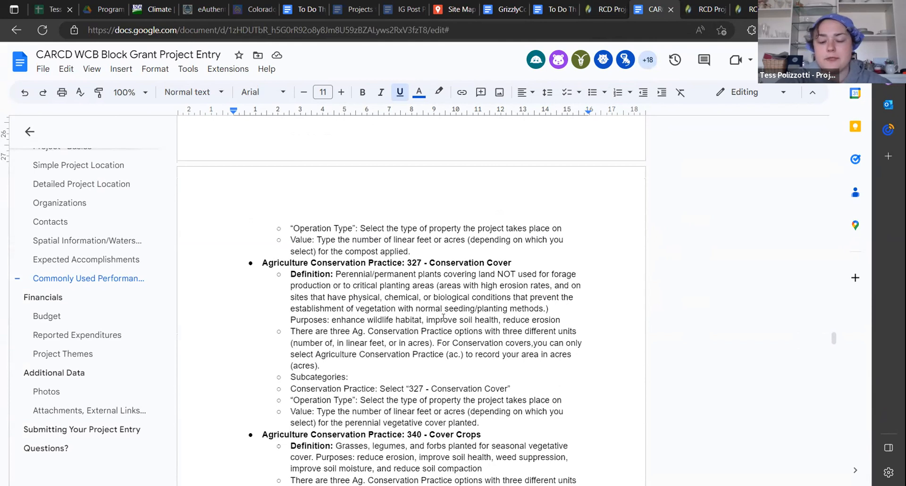
pyautogui.scroll(-1, 560, 391)
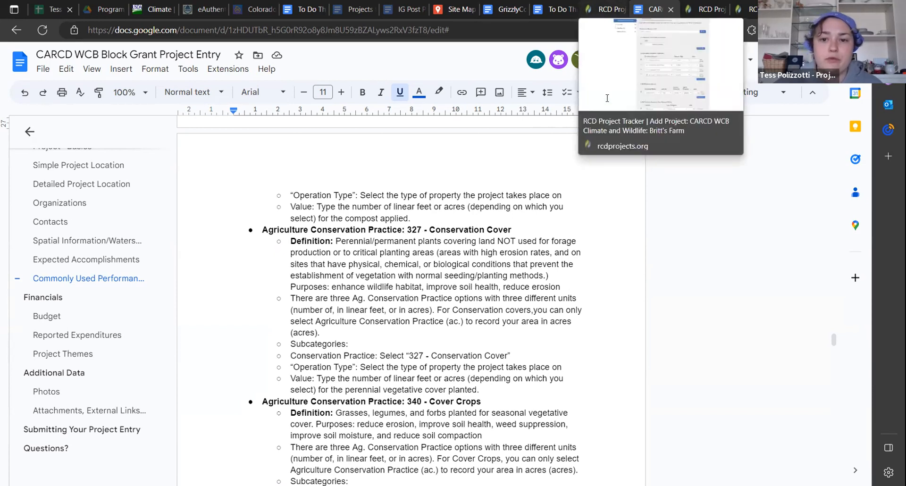
# Back in the project entry, find and add the "People Participating in Activity" performance measure
pyautogui.click(627, 11)
pyautogui.moveTo(863, 150); pyautogui.dragTo(870, 135)
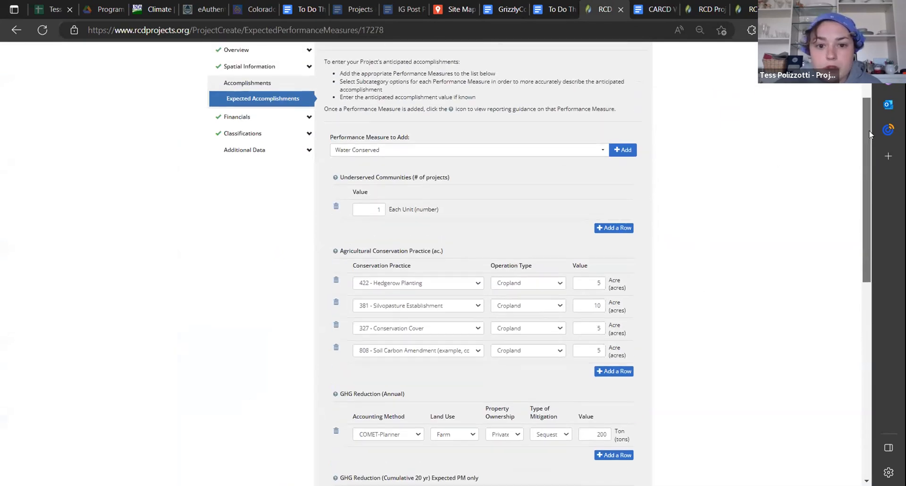
pyautogui.moveTo(867, 100); pyautogui.dragTo(862, 289)
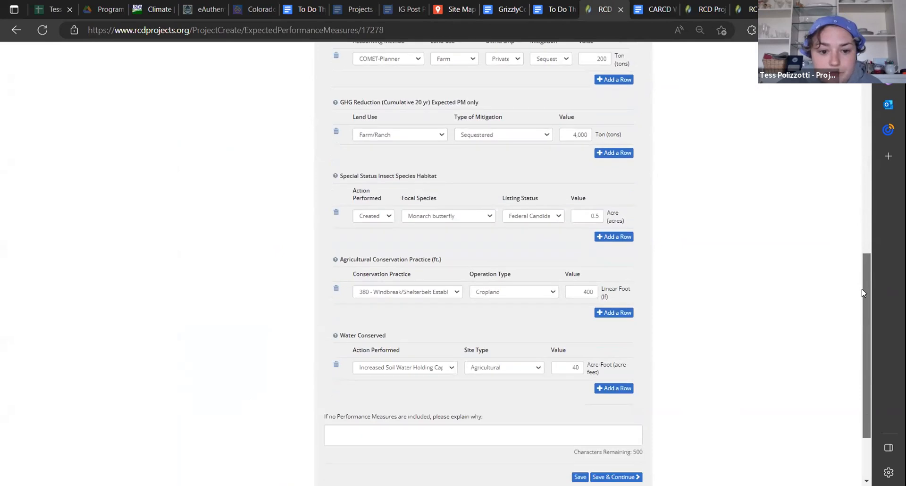
pyautogui.scroll(8, 864, 280)
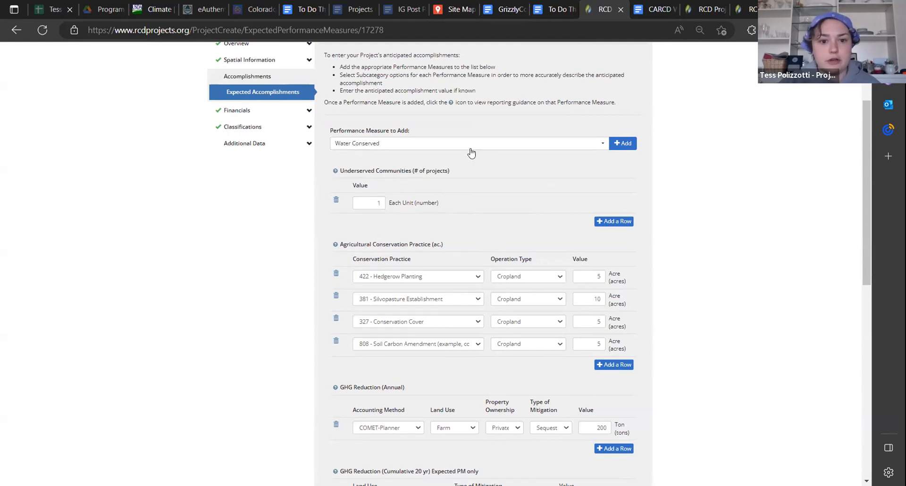
pyautogui.click(454, 147)
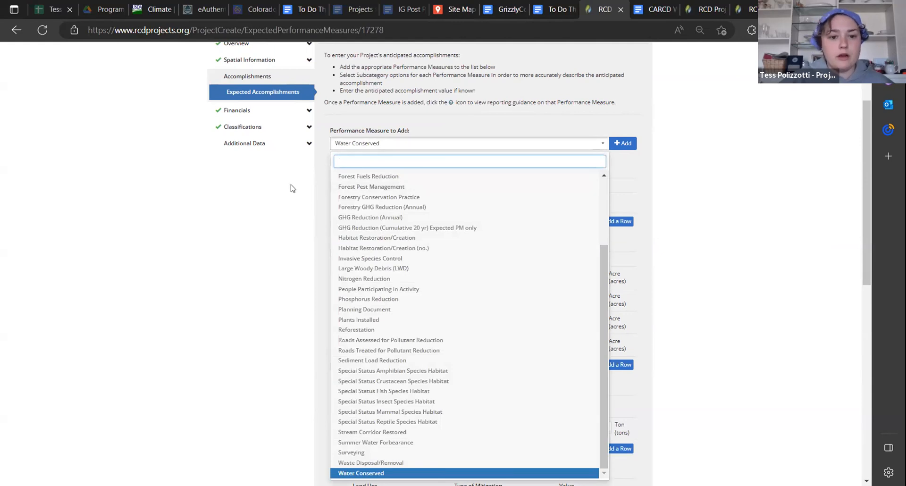
pyautogui.write('people')
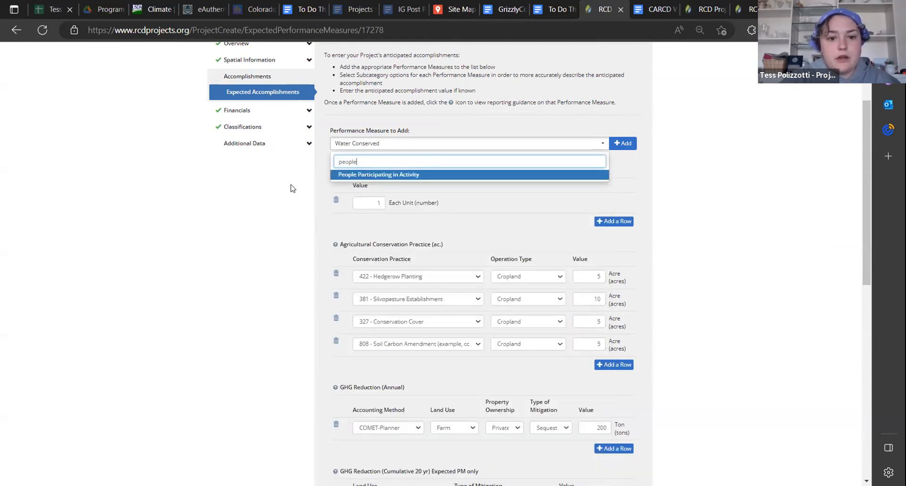
pyautogui.click(343, 174)
pyautogui.click(621, 143)
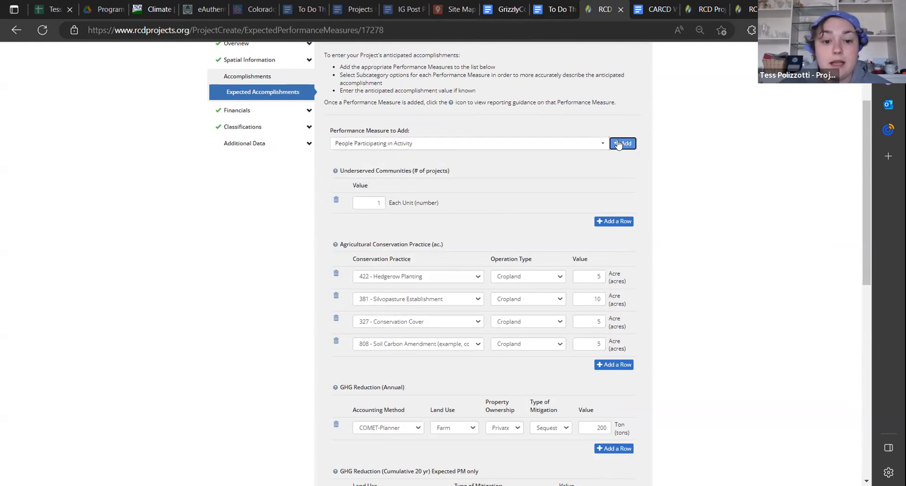
# Fill in the People Participating in Activity row with constituent type Landowners, primary service type "Techncial Assistance" and value 12
pyautogui.scroll(-10, 452, 314)
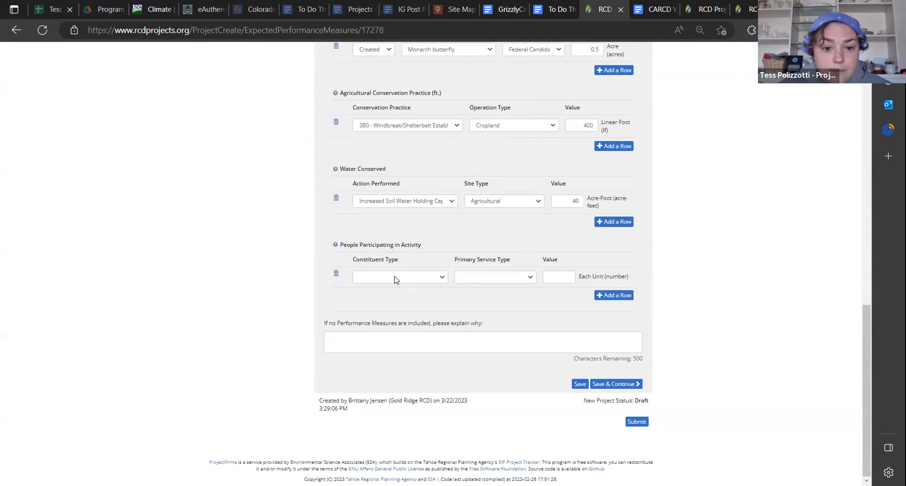
pyautogui.click(396, 279)
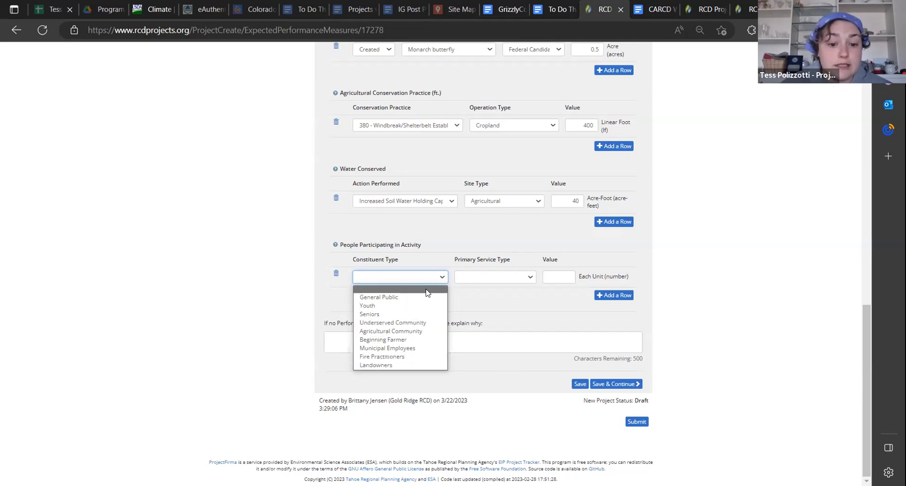
pyautogui.click(402, 366)
pyautogui.click(491, 277)
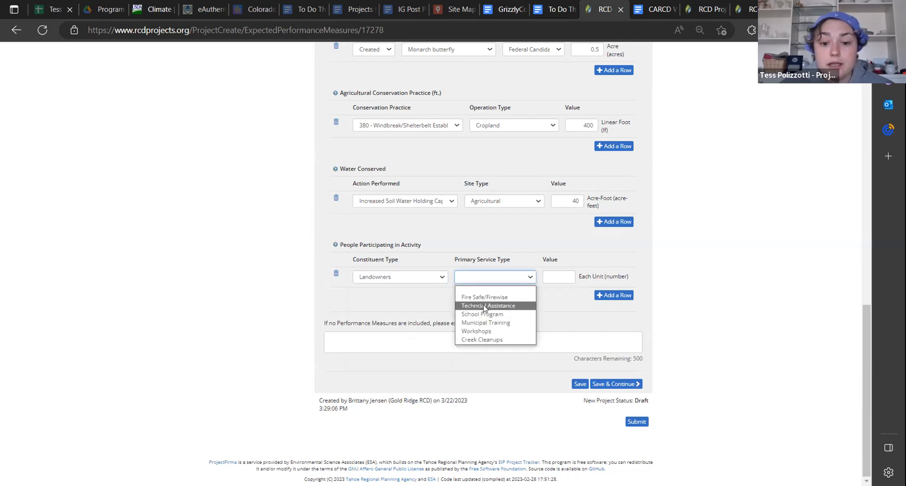
pyautogui.click(502, 306)
pyautogui.click(555, 278)
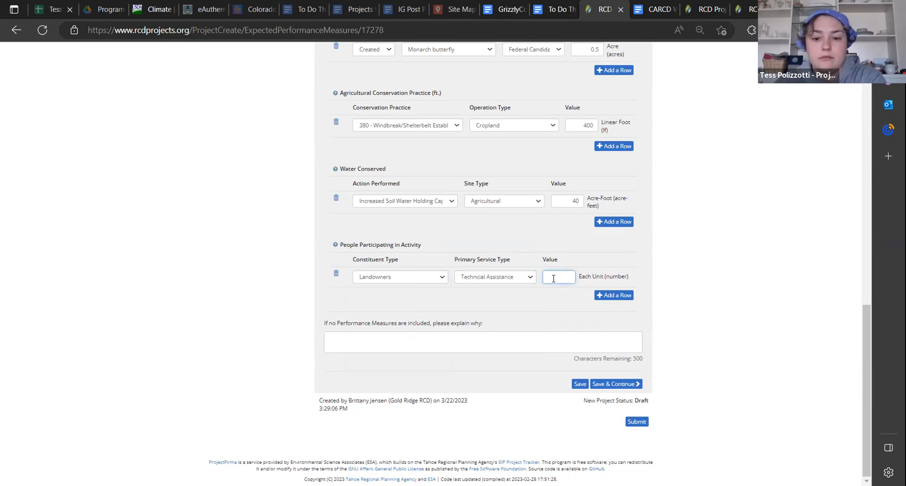
# Add a second People Participating in Activity row for Youth with service type School Program and value 45
pyautogui.click(604, 296)
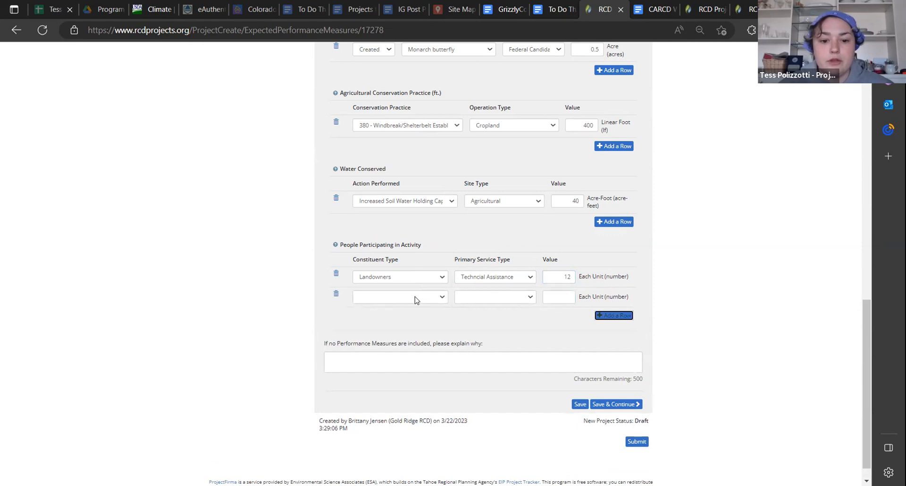
pyautogui.click(415, 298)
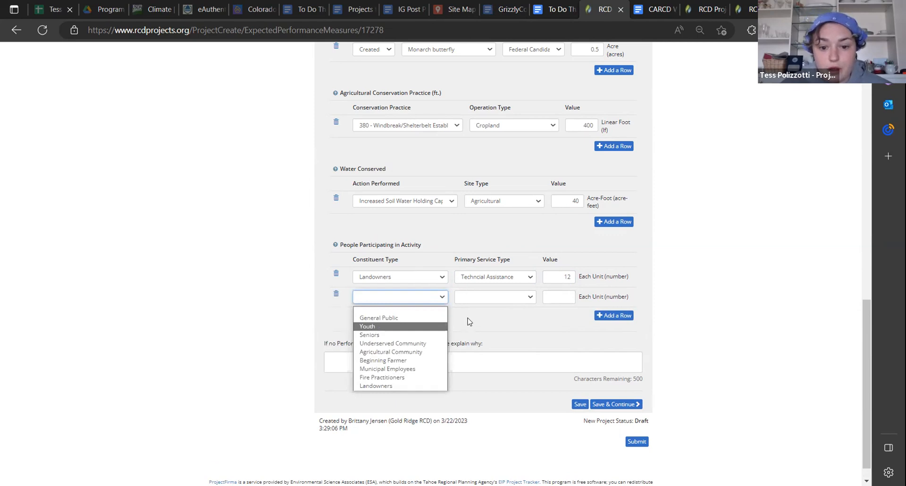
pyautogui.click(477, 297)
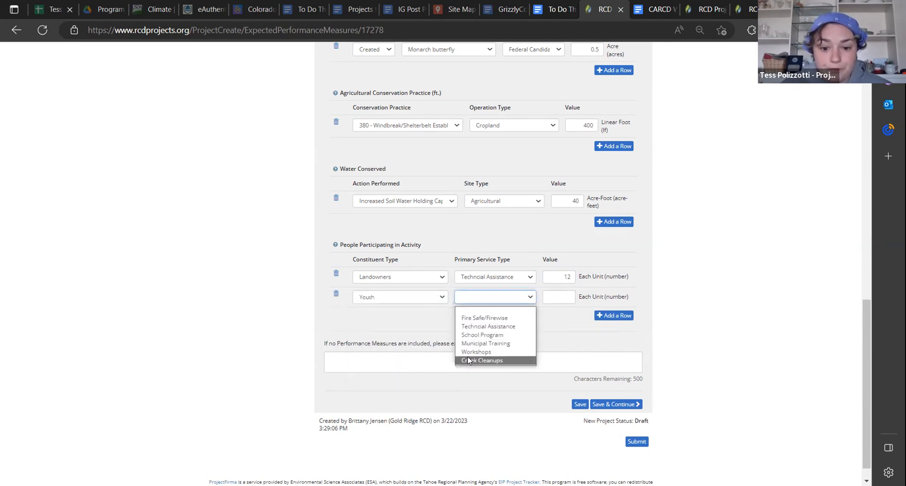
pyautogui.click(500, 335)
pyautogui.click(554, 299)
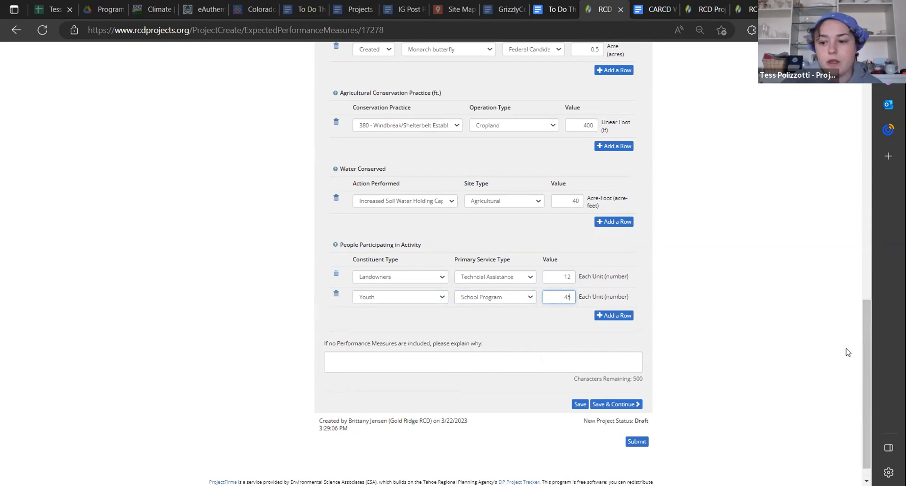
# Review the entered measures, then consult the guide's Commonly Used Performance Measures section and the open Performance Measure List
pyautogui.moveTo(868, 335); pyautogui.dragTo(833, 333)
pyautogui.scroll(4, 833, 333)
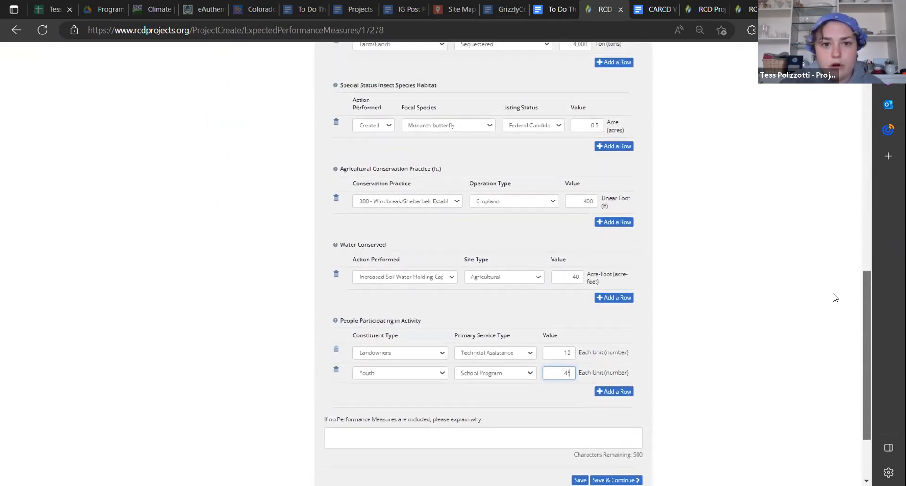
pyautogui.scroll(7, 833, 289)
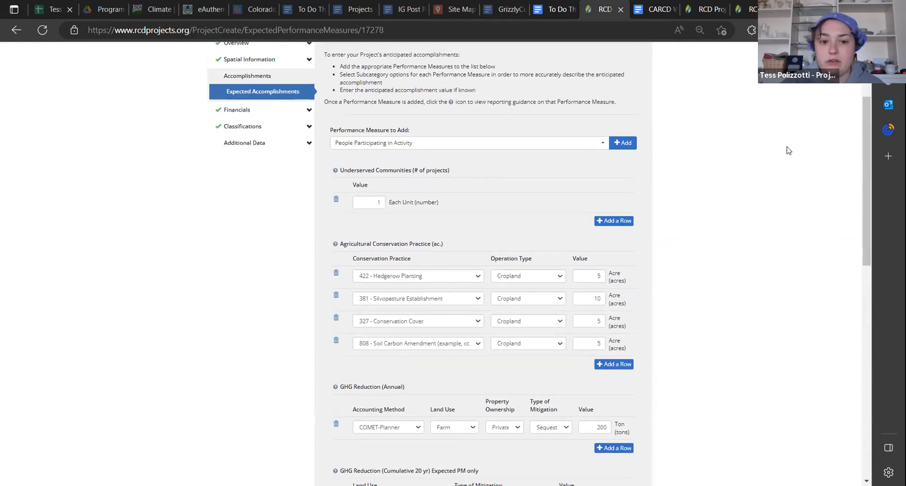
pyautogui.click(645, 10)
pyautogui.scroll(-2, 509, 253)
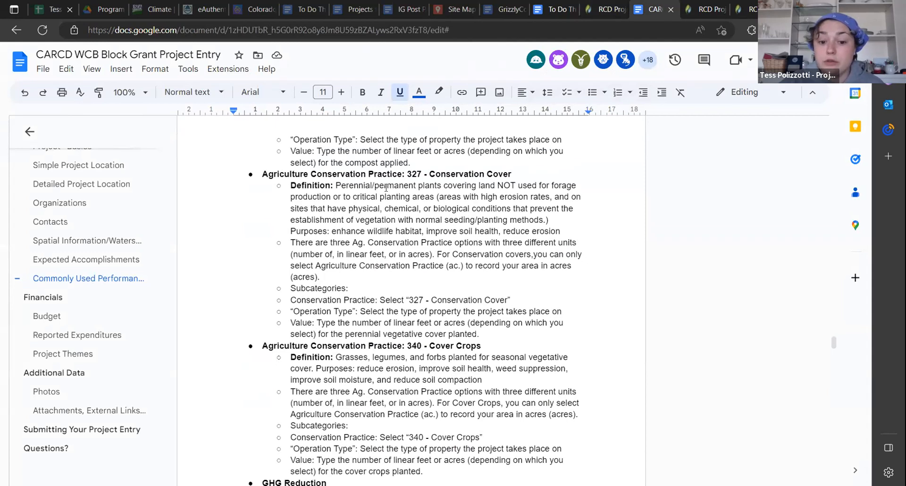
pyautogui.moveTo(832, 347); pyautogui.dragTo(833, 307)
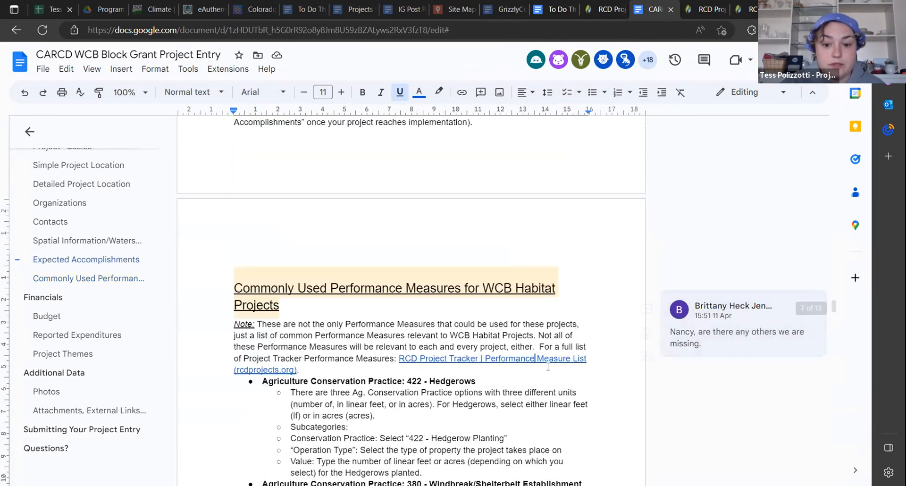
pyautogui.click(694, 9)
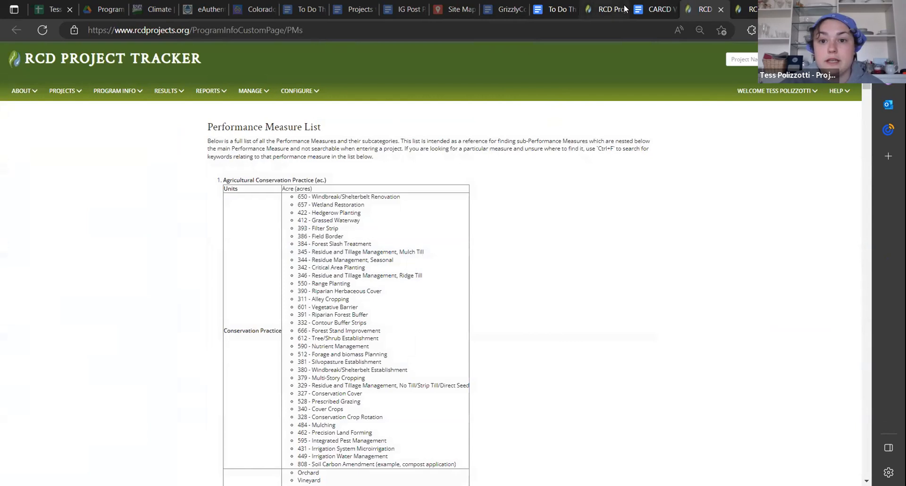
# Return to the project's Expected Accomplishments page and save the entered performance measures without moving on to the next section
pyautogui.click(605, 9)
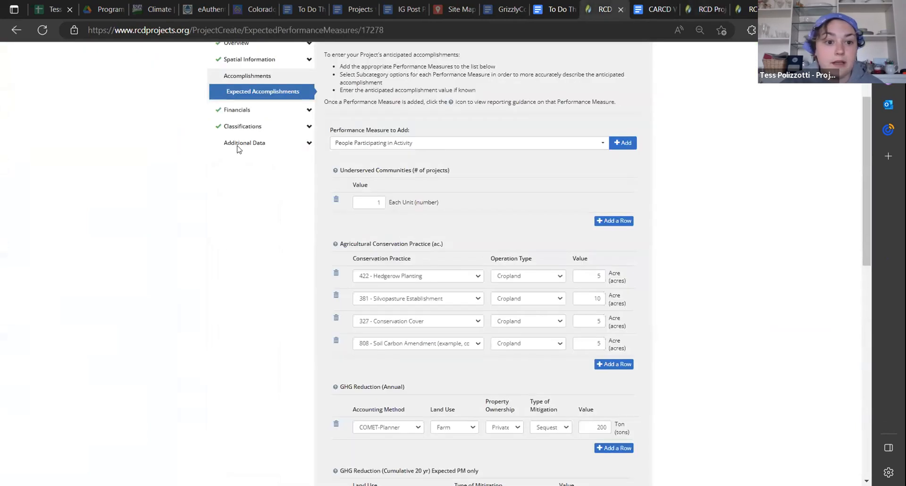
pyautogui.click(304, 112)
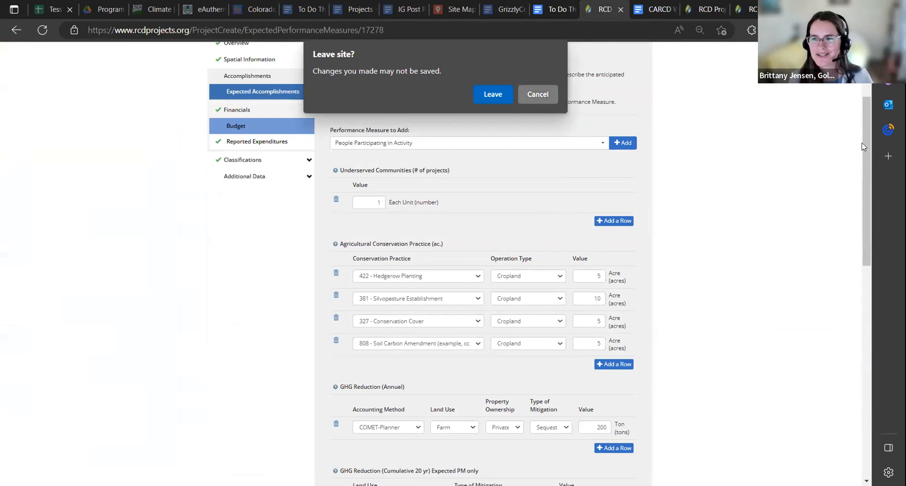
pyautogui.press('Escape')
pyautogui.scroll(-8, 862, 143)
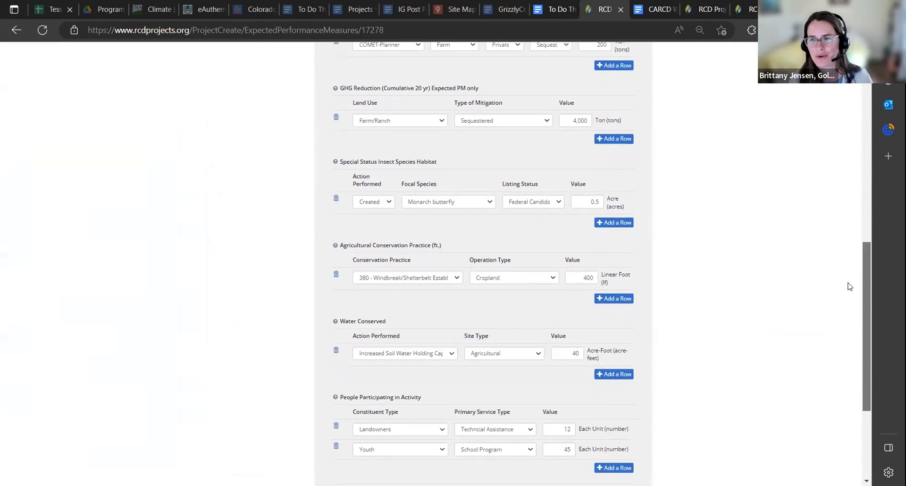
pyautogui.scroll(3, 850, 286)
pyautogui.scroll(-6, 844, 304)
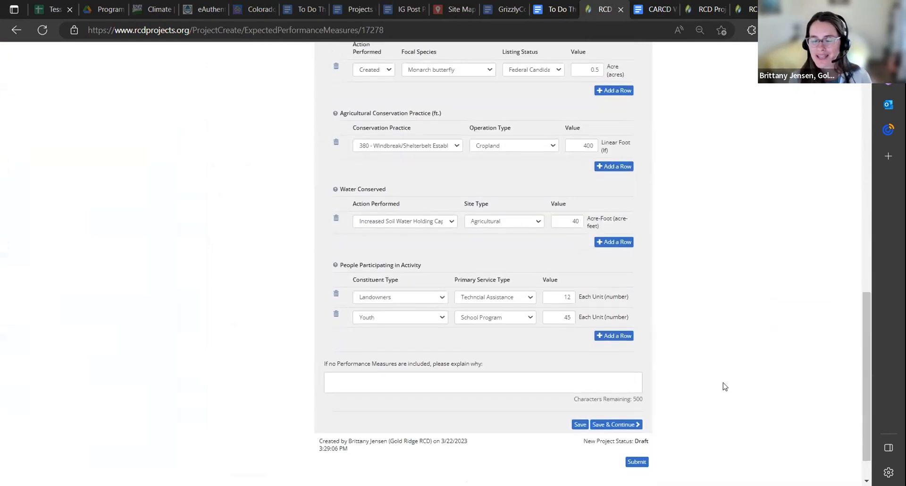
pyautogui.click(580, 425)
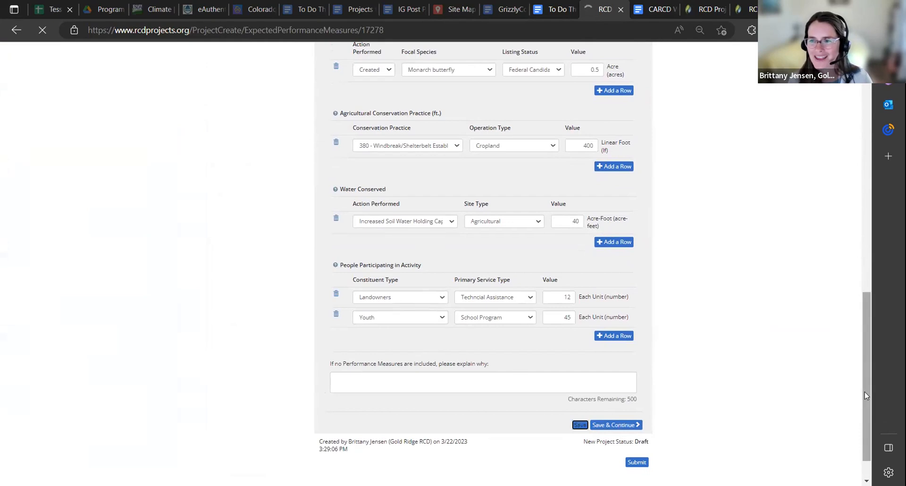
pyautogui.moveTo(865, 392); pyautogui.dragTo(886, 299)
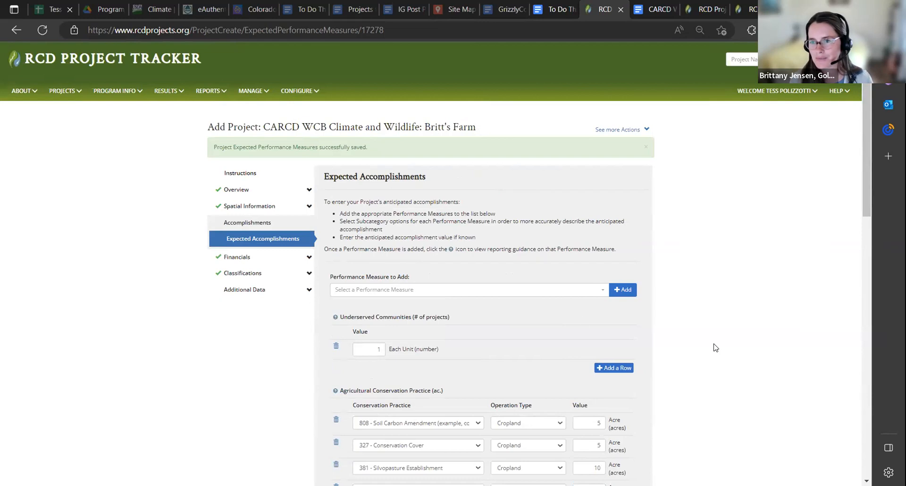
# Expand the project's Financials section, then review the saved expected performance measures from Underserved Communities through Water Conserved
pyautogui.click(308, 263)
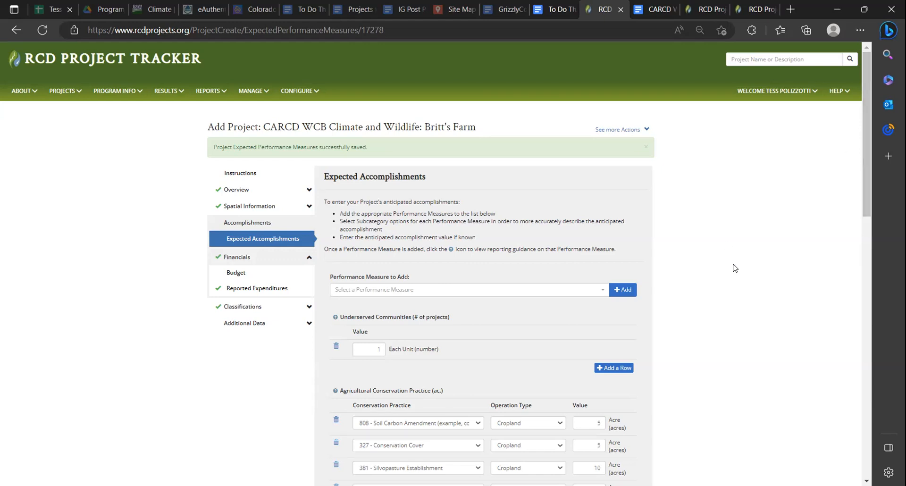
pyautogui.scroll(-10, 732, 348)
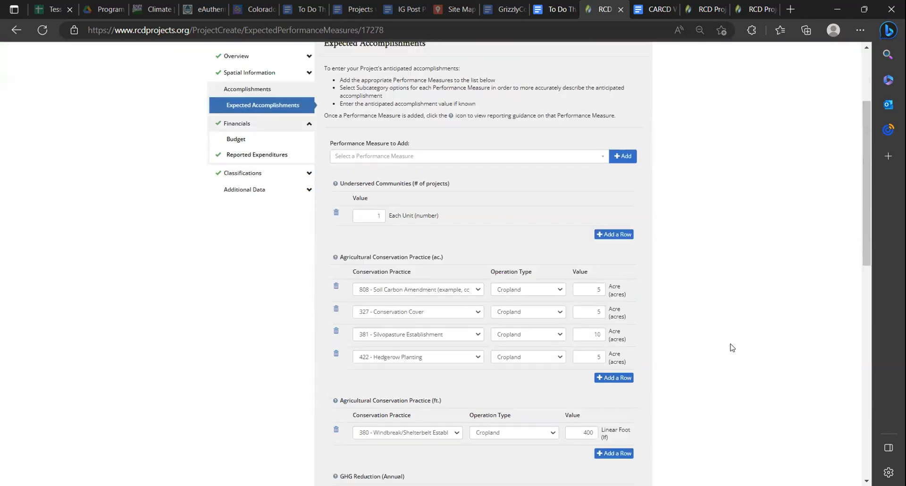
pyautogui.scroll(-3, 733, 346)
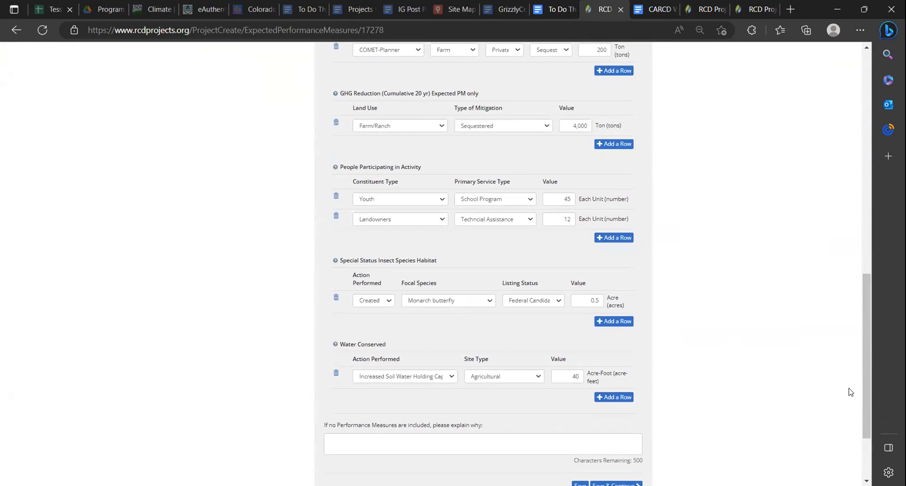
pyautogui.moveTo(870, 386); pyautogui.dragTo(863, 113)
pyautogui.scroll(-4, 854, 187)
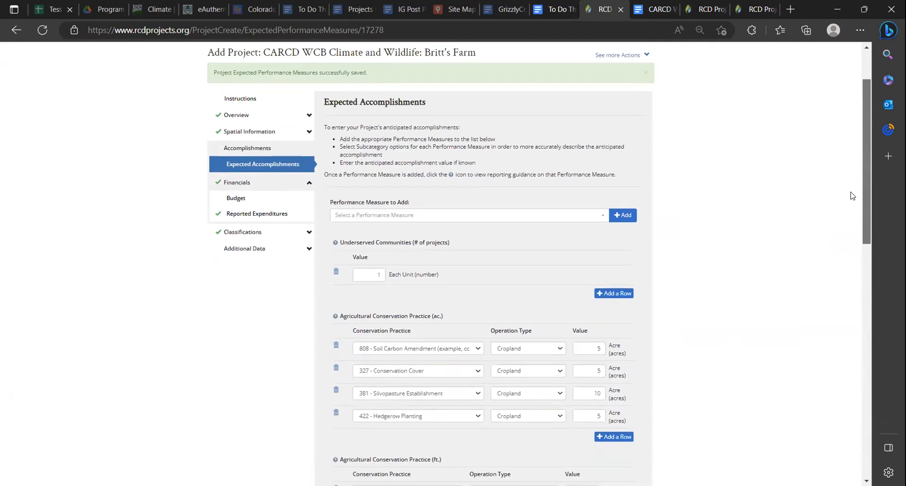
pyautogui.scroll(-2, 853, 195)
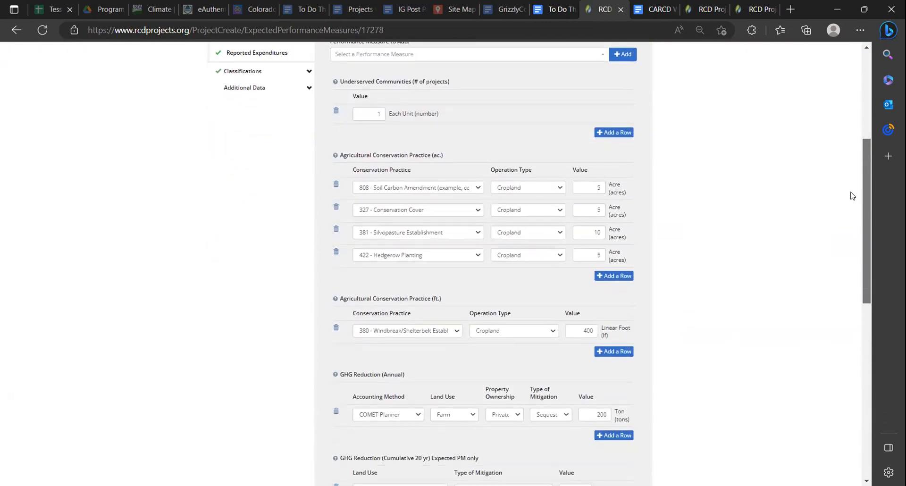
pyautogui.scroll(2, 858, 281)
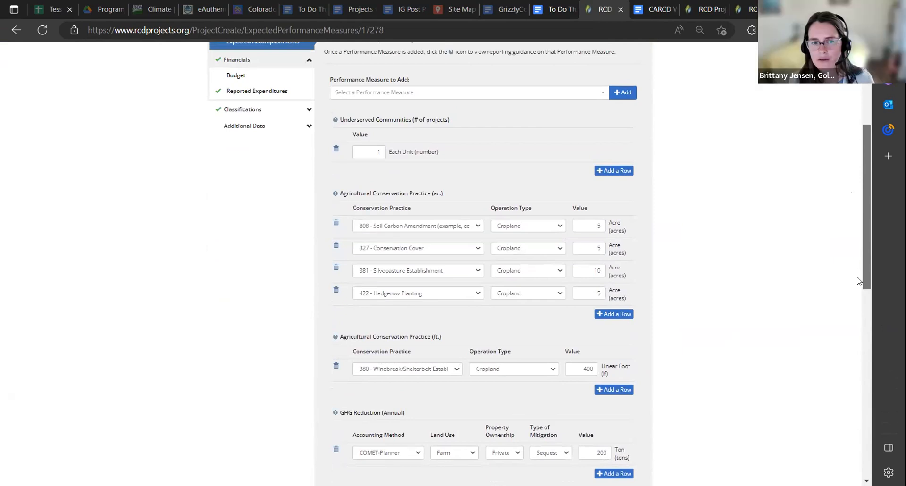
pyautogui.scroll(-4, 859, 280)
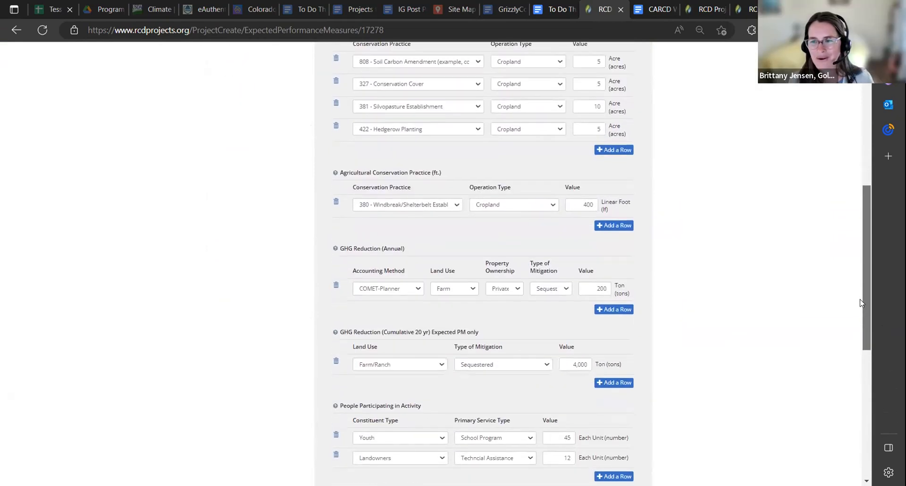
pyautogui.scroll(-1, 859, 310)
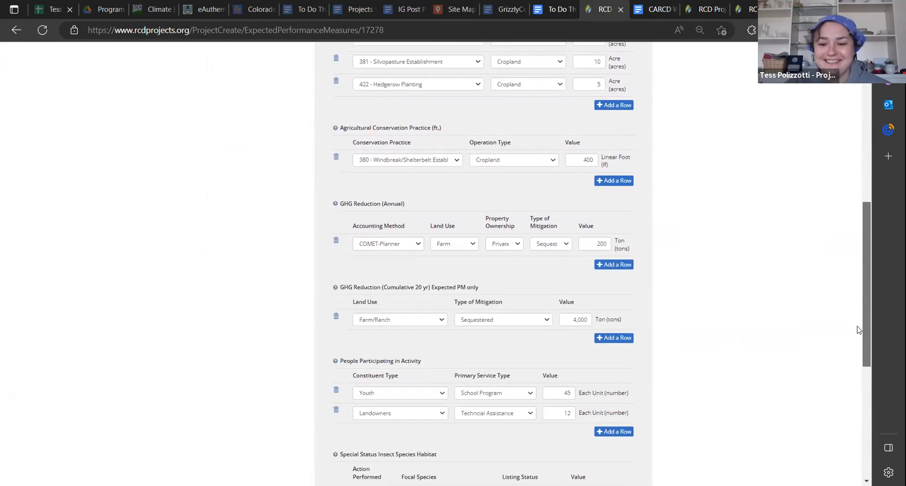
pyautogui.scroll(-4, 858, 330)
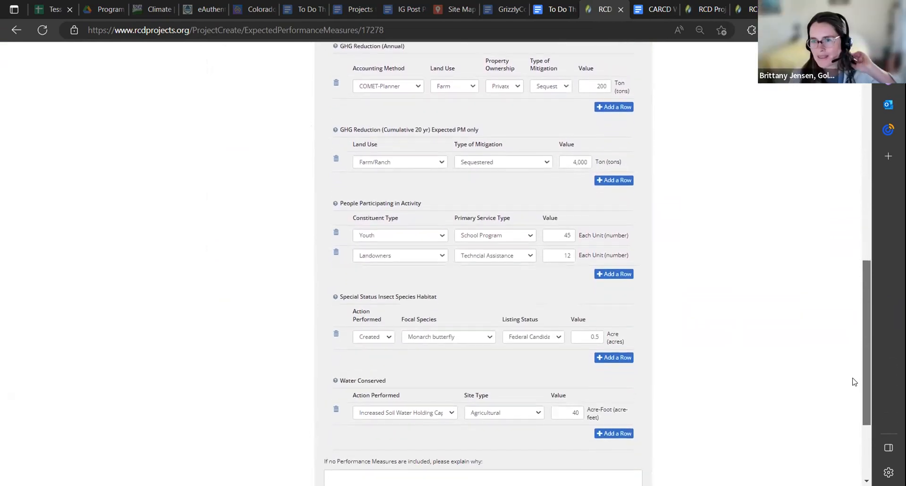
pyautogui.scroll(-1, 854, 383)
pyautogui.scroll(9, 854, 354)
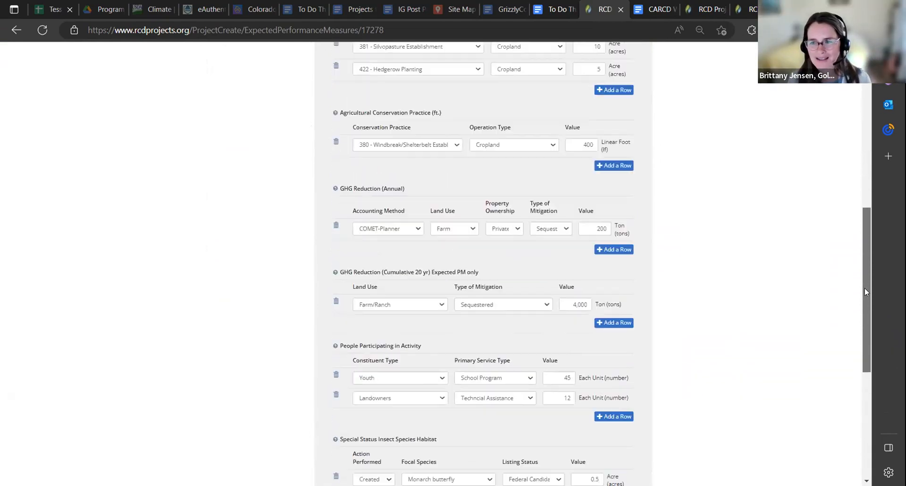
pyautogui.scroll(-1, 869, 281)
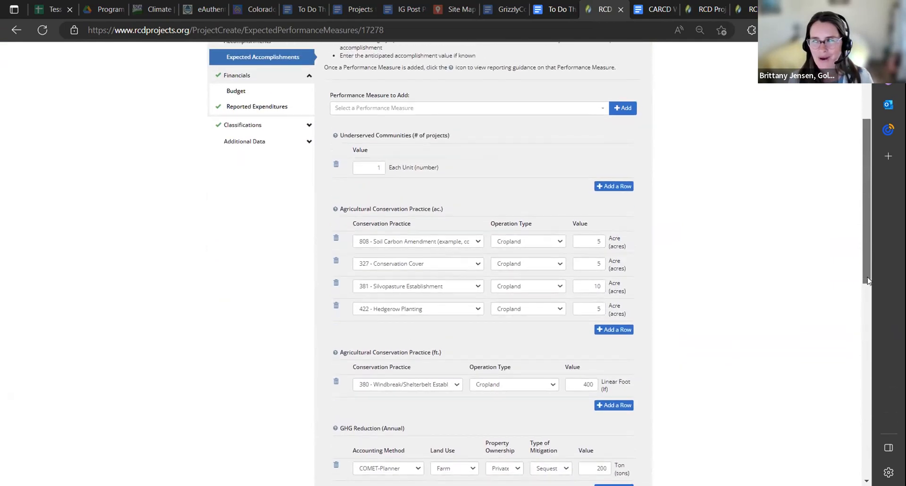
pyautogui.scroll(-3, 868, 280)
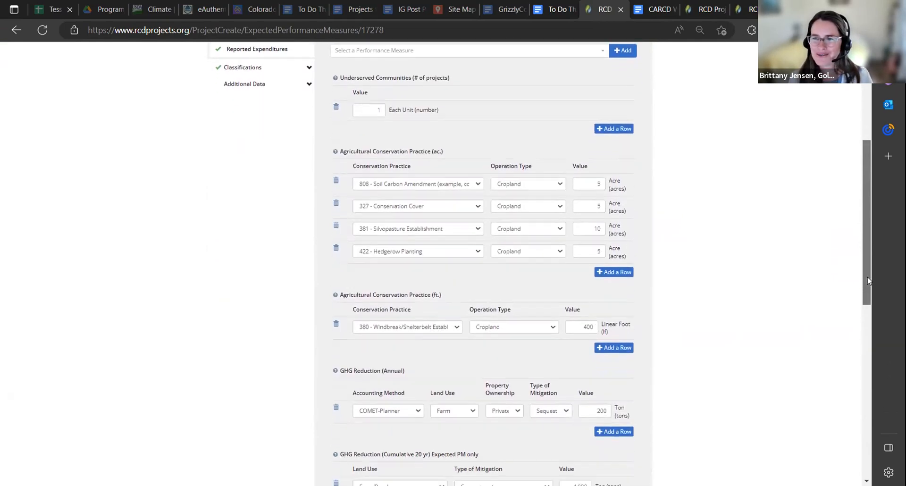
pyautogui.scroll(-1, 868, 280)
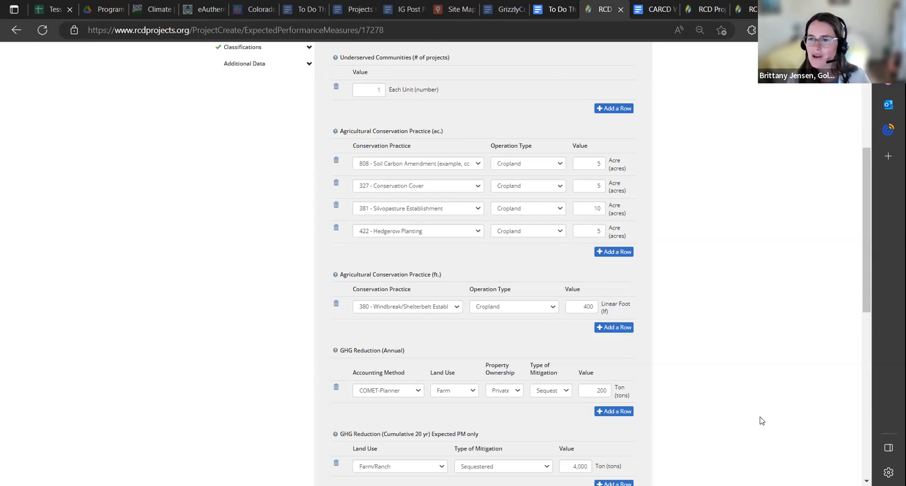
pyautogui.scroll(-3, 760, 420)
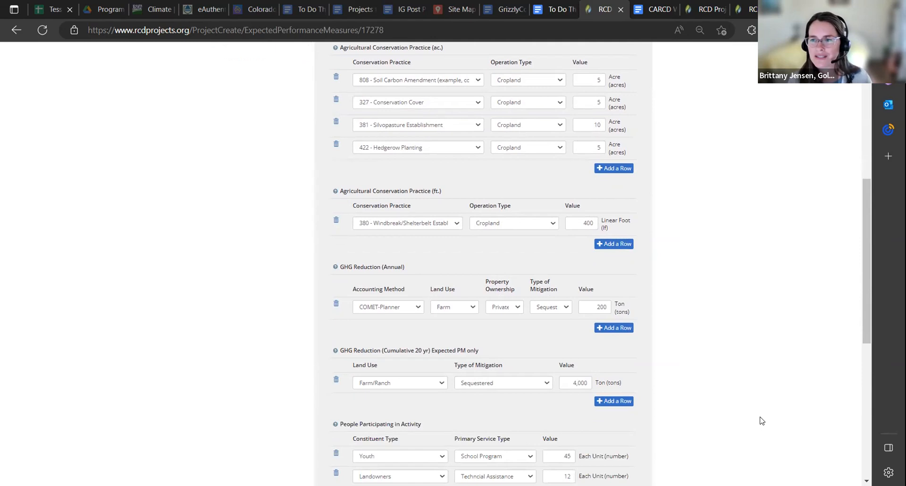
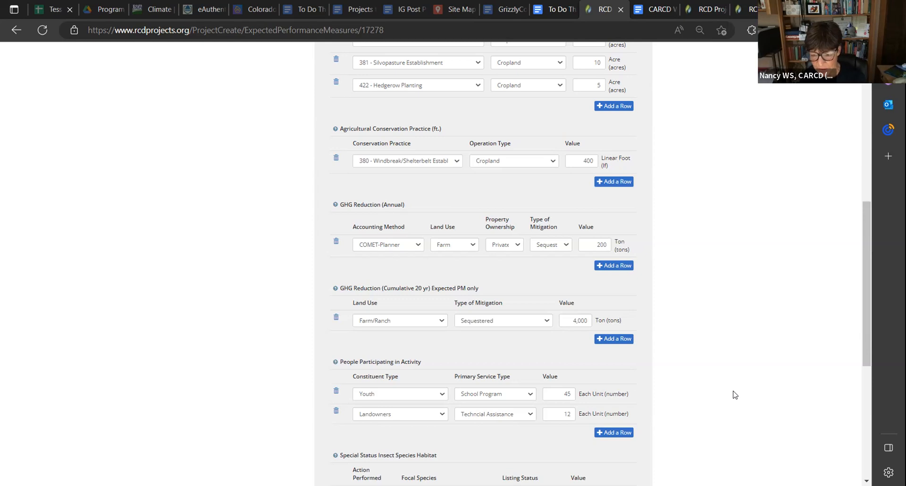
# Set the Landowners participation row's constituent type to General Public and check the available primary service types
pyautogui.click(441, 417)
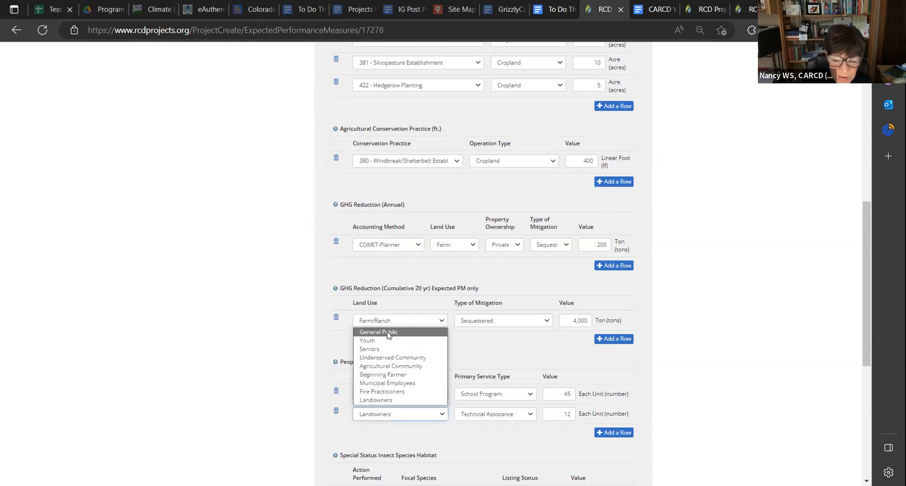
pyautogui.click(387, 335)
pyautogui.click(496, 415)
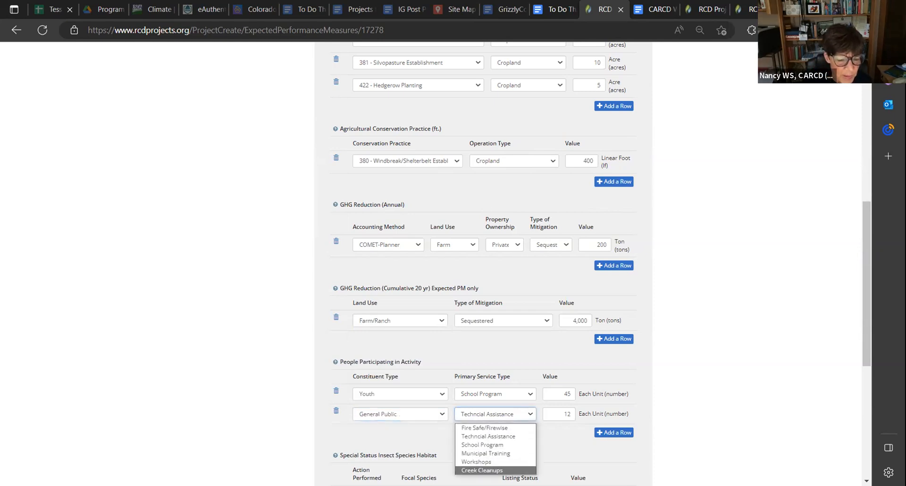
pyautogui.click(721, 377)
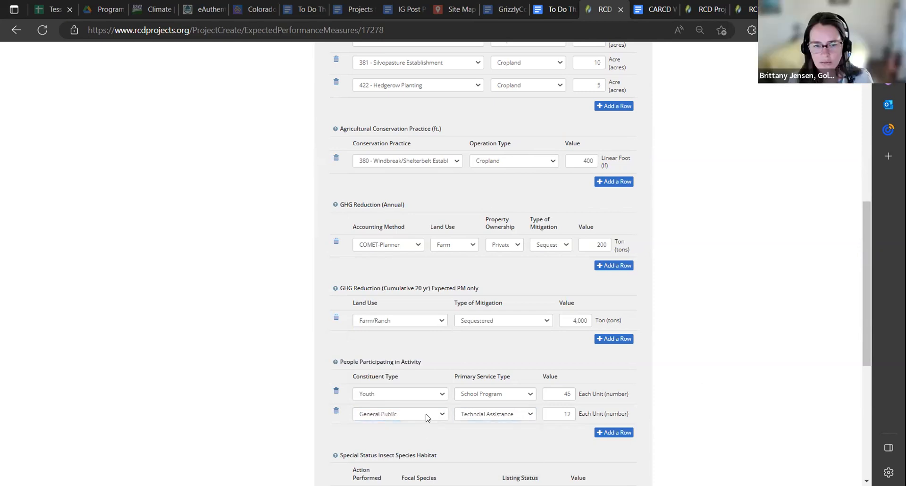
# Set the second People Participating in Activity row to constituent type Underserved Community and primary service type Workshops
pyautogui.click(427, 418)
pyautogui.click(427, 418)
pyautogui.click(426, 415)
pyautogui.click(409, 358)
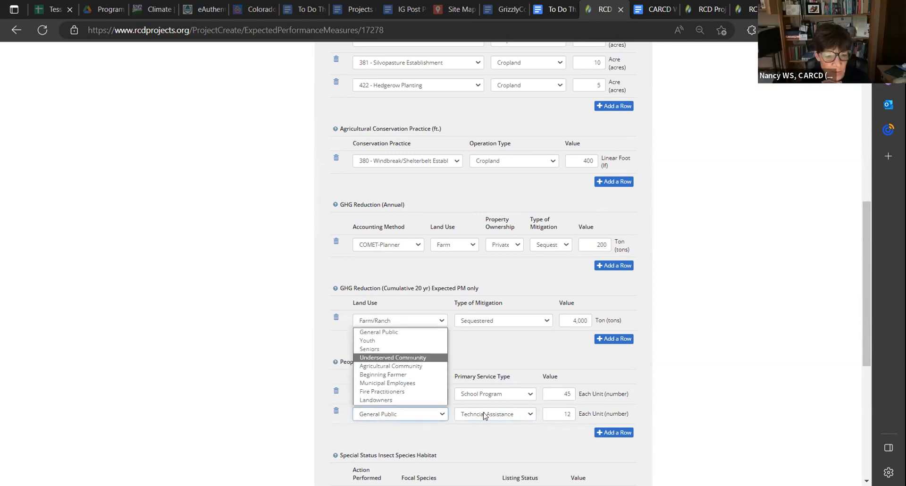
pyautogui.click(486, 414)
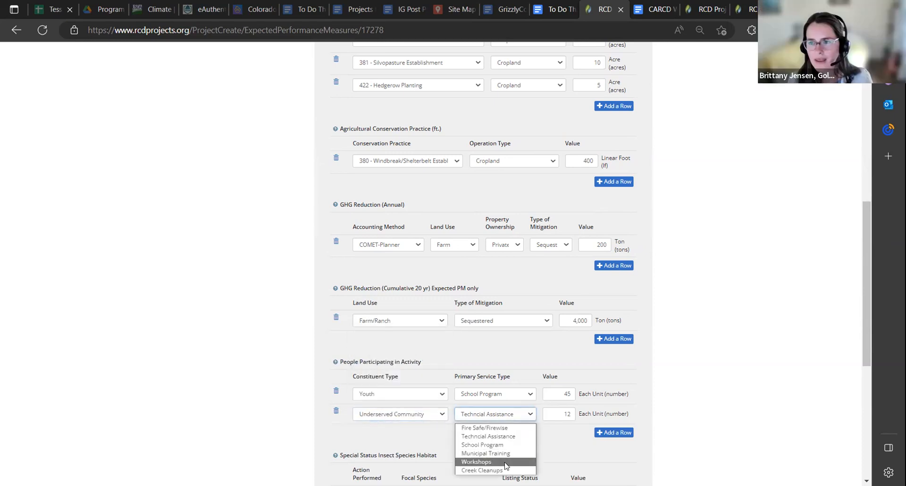
pyautogui.click(505, 462)
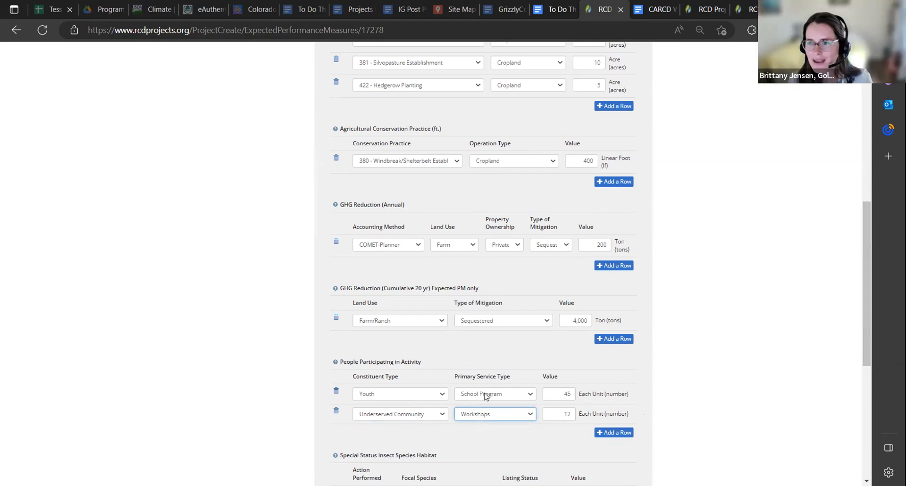
# Check the focal species options for Special Status Insect Species Habitat, keeping Monarch butterfly selected
pyautogui.scroll(-3, 477, 293)
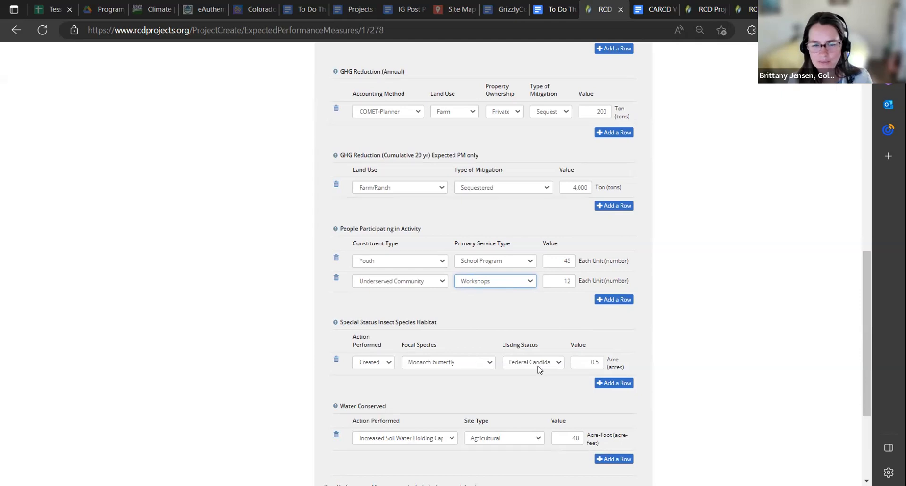
pyautogui.click(456, 363)
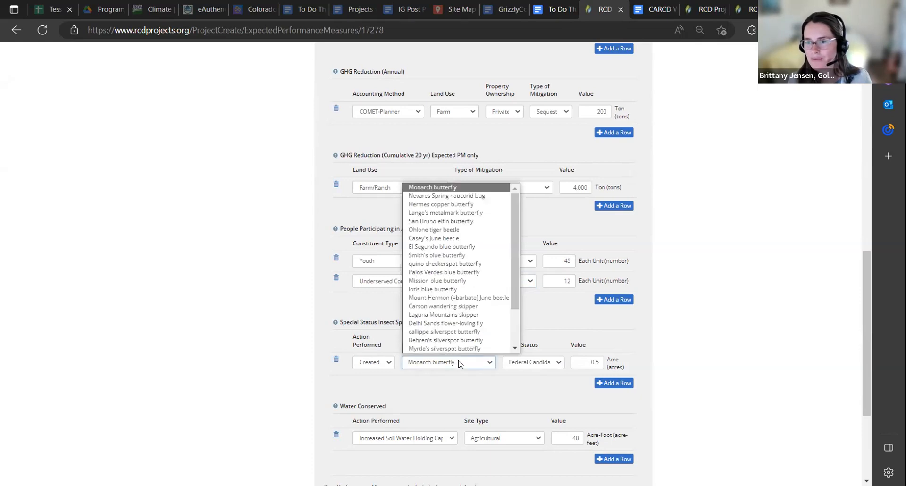
pyautogui.click(446, 190)
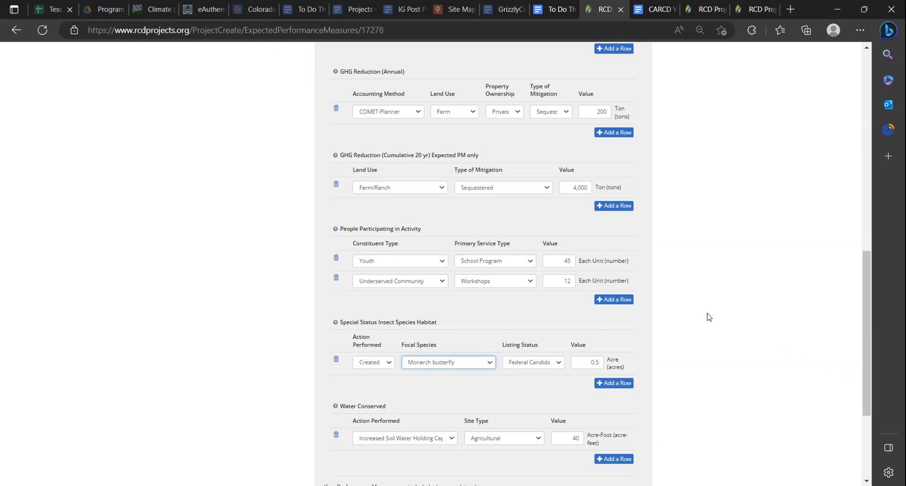
# Review the project's expected performance measures from Underserved Communities through Water Conserved
pyautogui.scroll(-2, 711, 316)
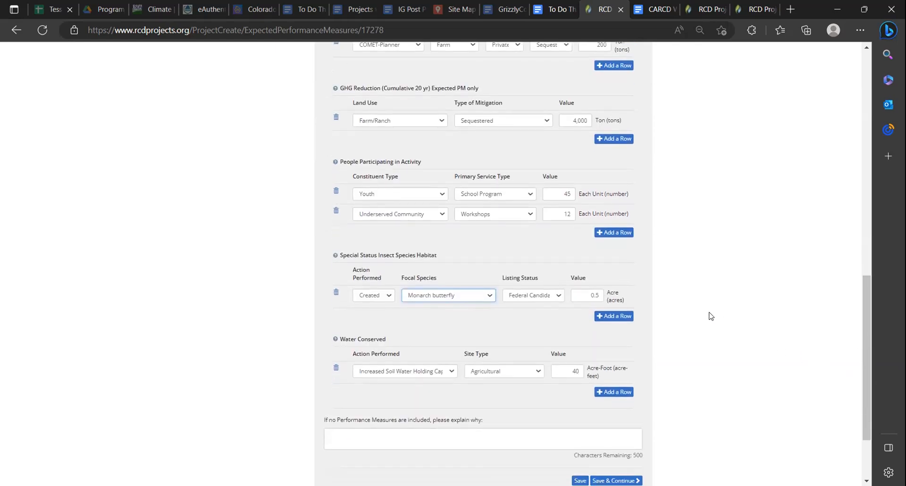
pyautogui.scroll(2, 711, 316)
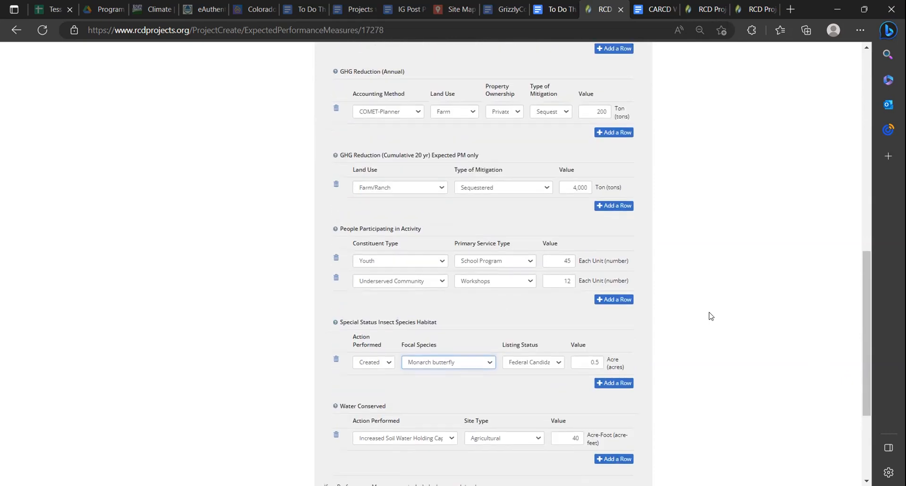
pyautogui.moveTo(864, 360); pyautogui.dragTo(862, 321)
pyautogui.scroll(6, 864, 302)
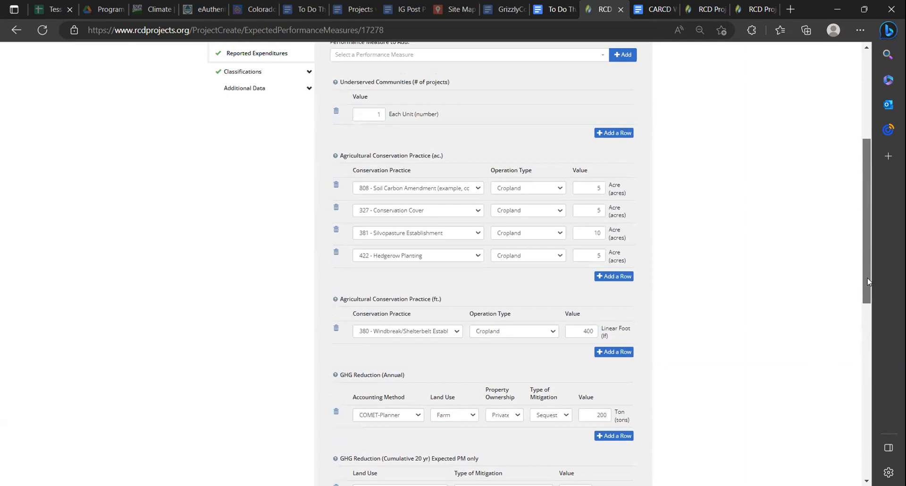
pyautogui.moveTo(867, 282); pyautogui.dragTo(854, 369)
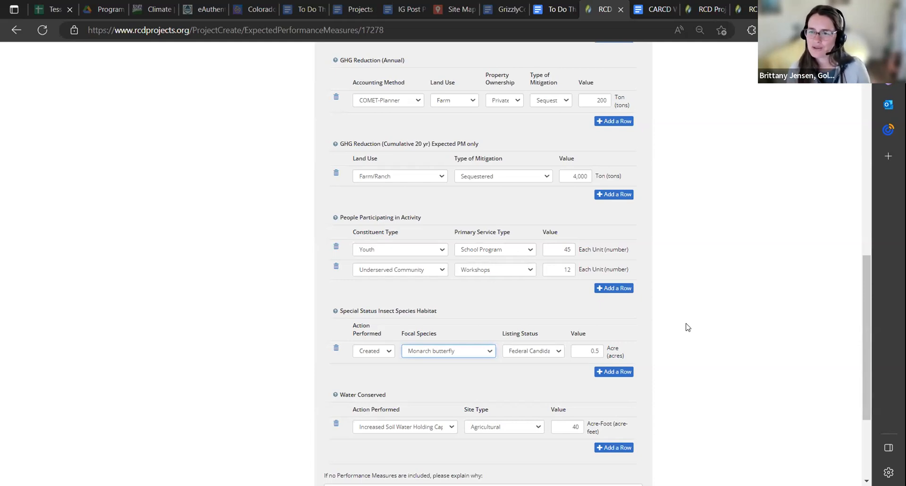
pyautogui.scroll(-2, 687, 327)
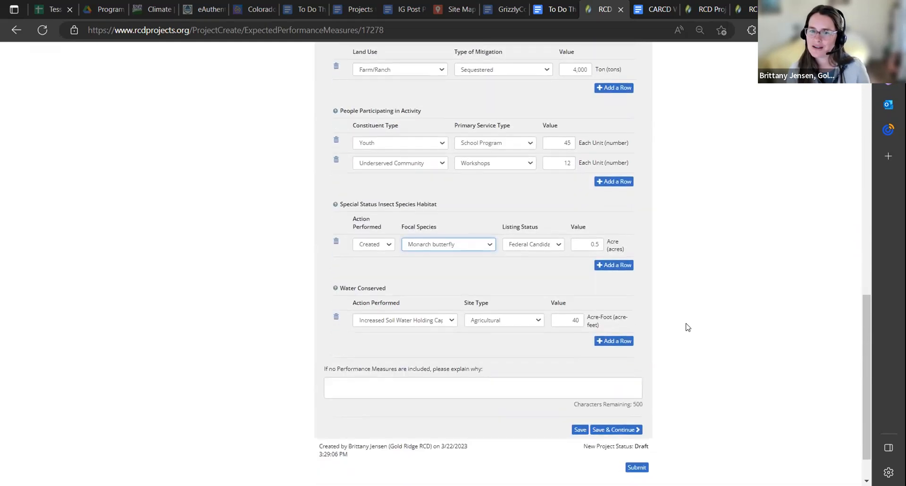
pyautogui.scroll(7, 687, 327)
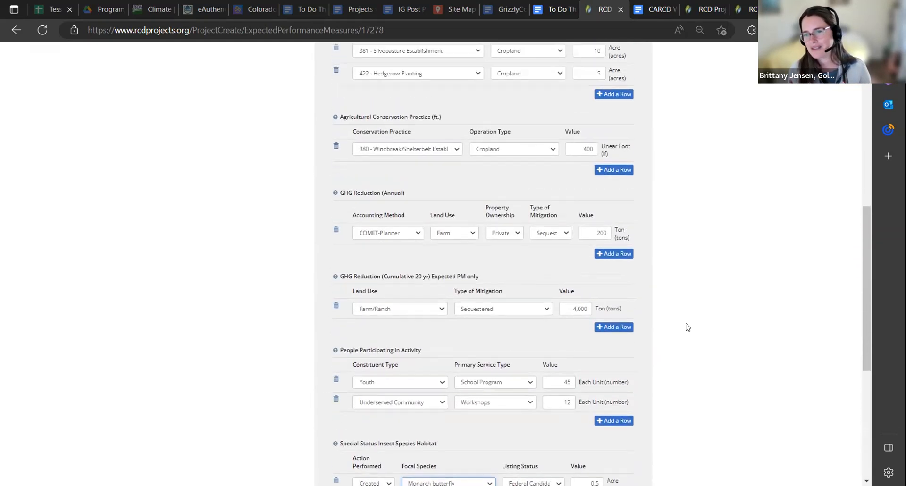
pyautogui.scroll(-3, 688, 327)
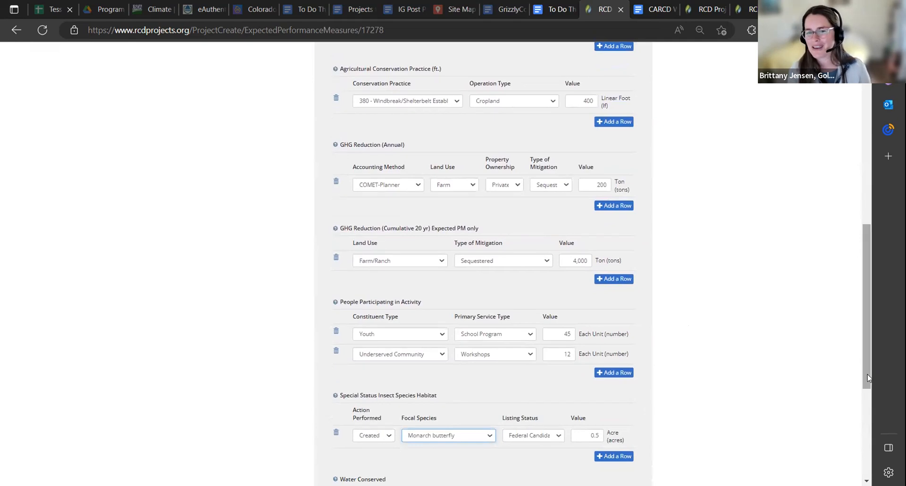
pyautogui.scroll(2, 859, 287)
pyautogui.scroll(4, 859, 287)
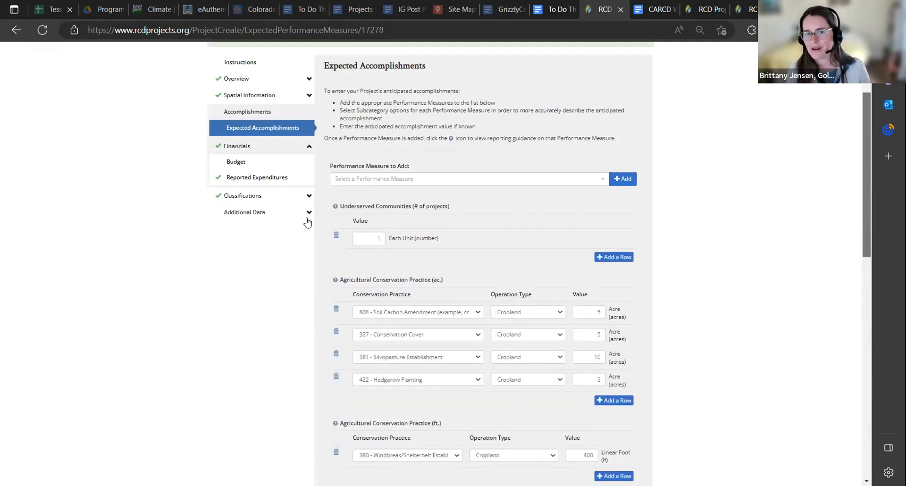
# Expand the project's Additional Data section and consult the guide's Budget instructions before returning to the Expected Accomplishments page
pyautogui.click(307, 219)
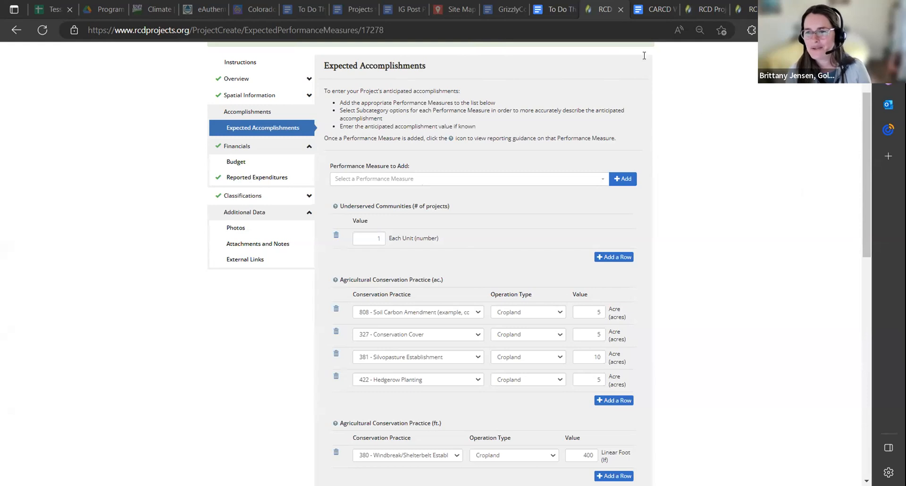
pyautogui.click(653, 10)
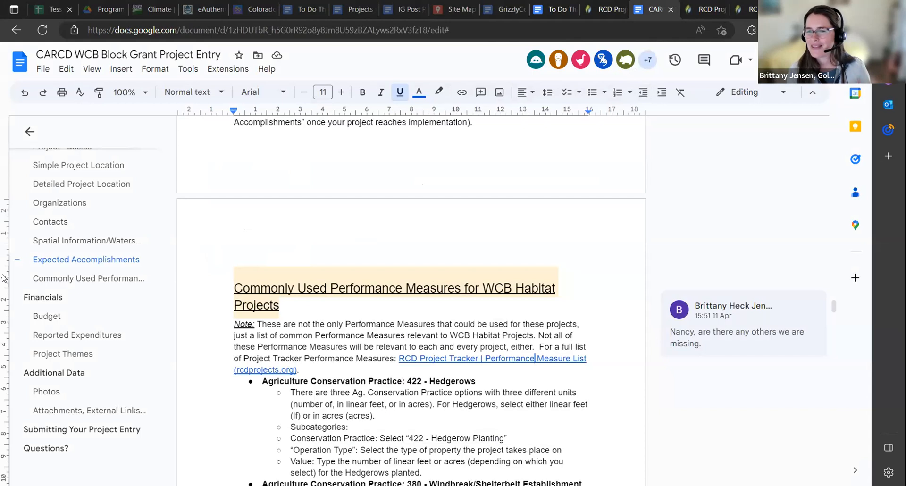
pyautogui.click(39, 314)
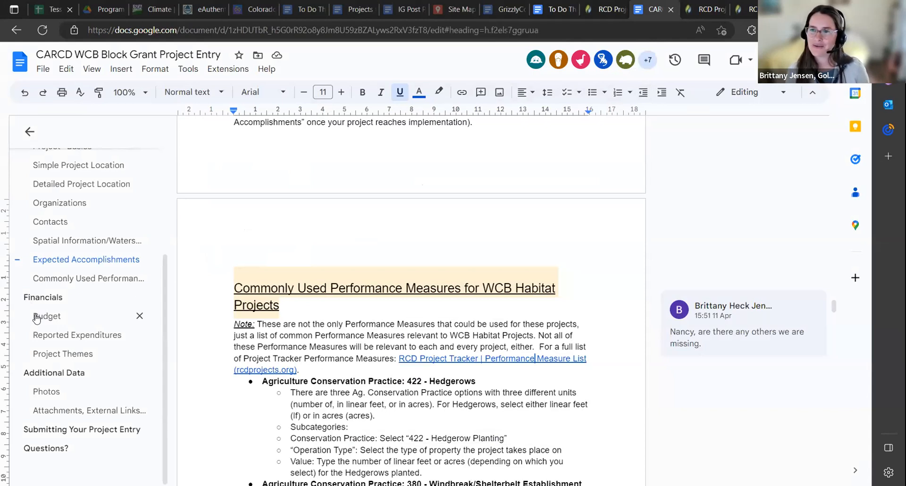
pyautogui.scroll(1, 442, 252)
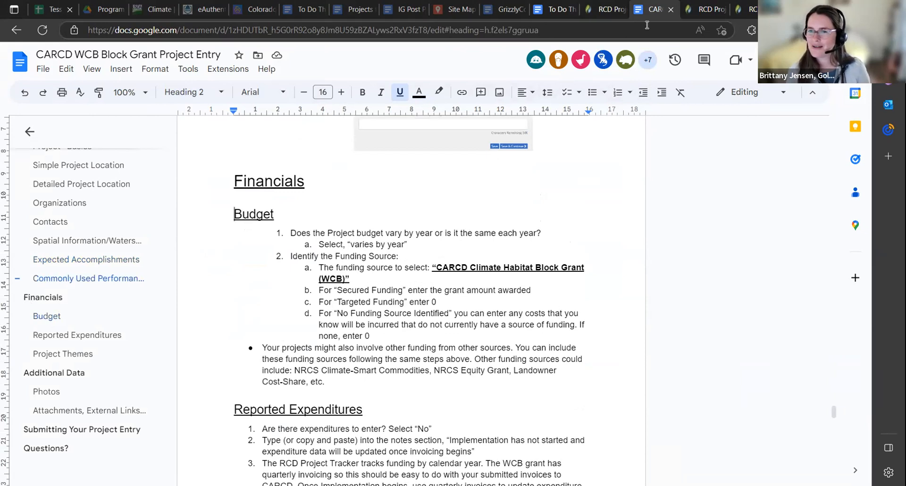
pyautogui.click(608, 9)
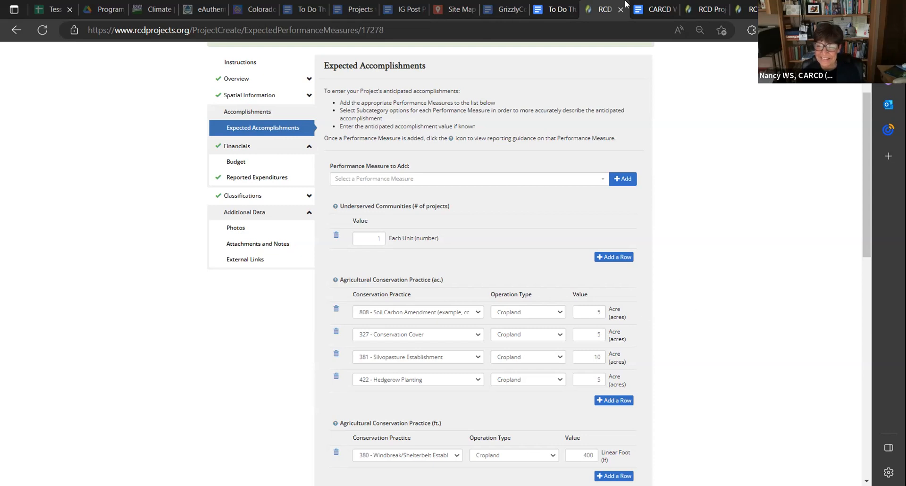
pyautogui.moveTo(644, 10)
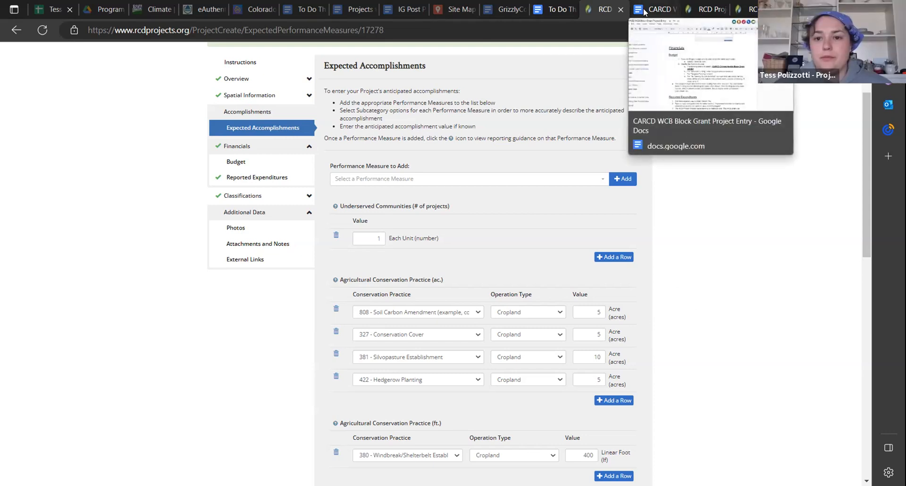
pyautogui.click(645, 11)
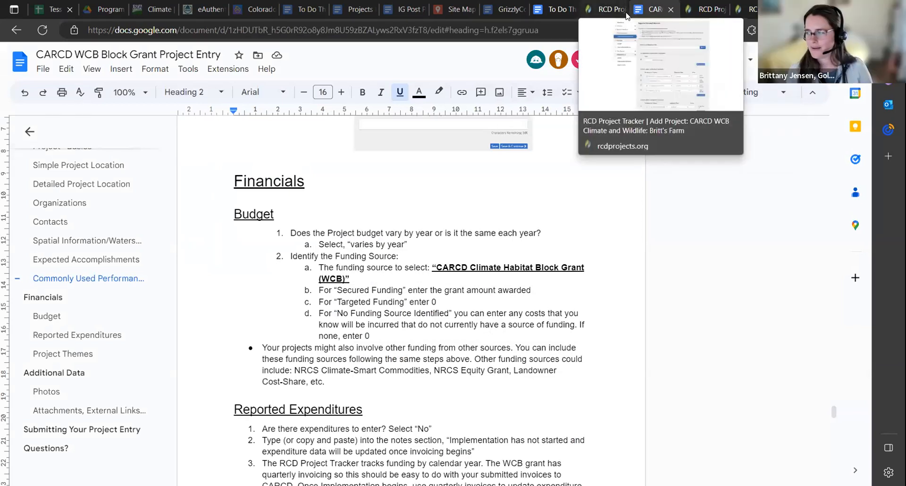
pyautogui.click(626, 12)
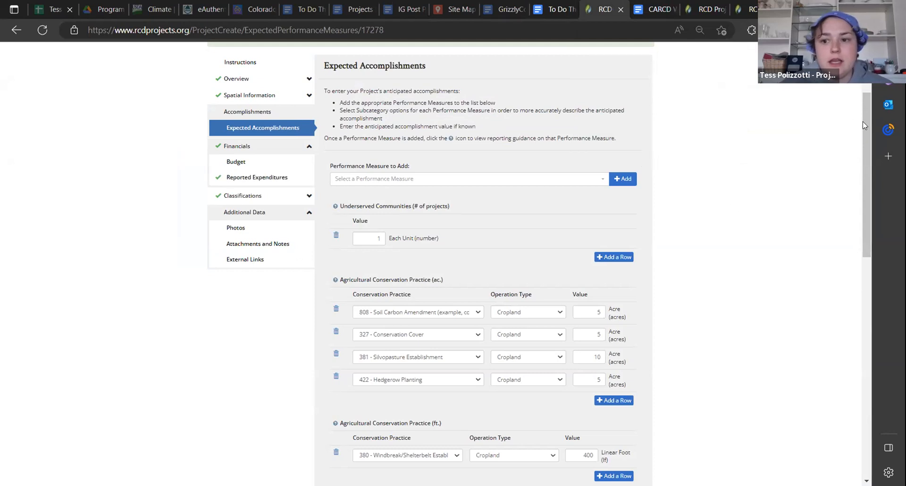
# Cancel leaving Expected Accomplishments with unsaved changes, then save the performance measures and continue to the Budget section
pyautogui.moveTo(862, 121); pyautogui.dragTo(868, 92)
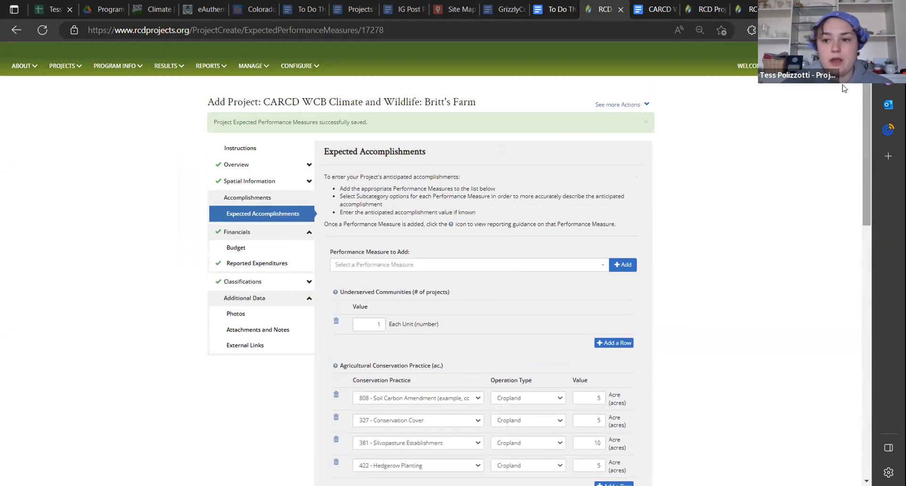
pyautogui.moveTo(868, 87); pyautogui.dragTo(854, 117)
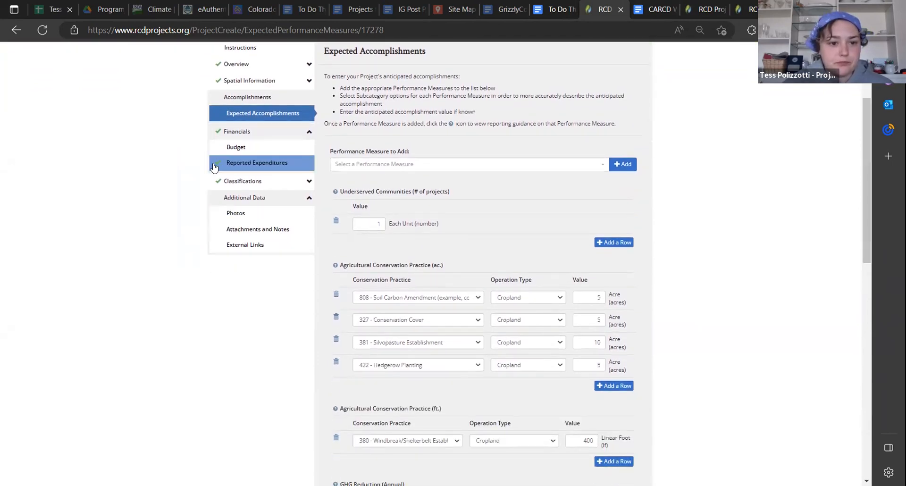
pyautogui.click(235, 147)
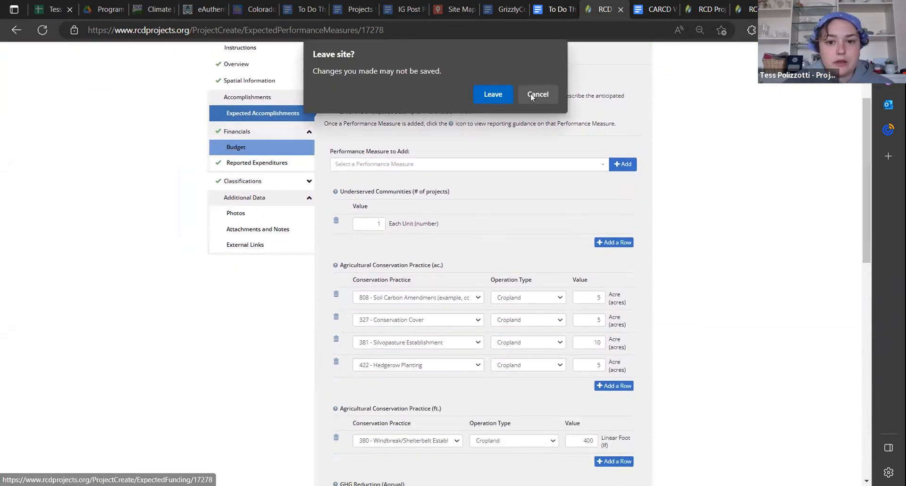
pyautogui.click(531, 97)
pyautogui.scroll(-10, 689, 267)
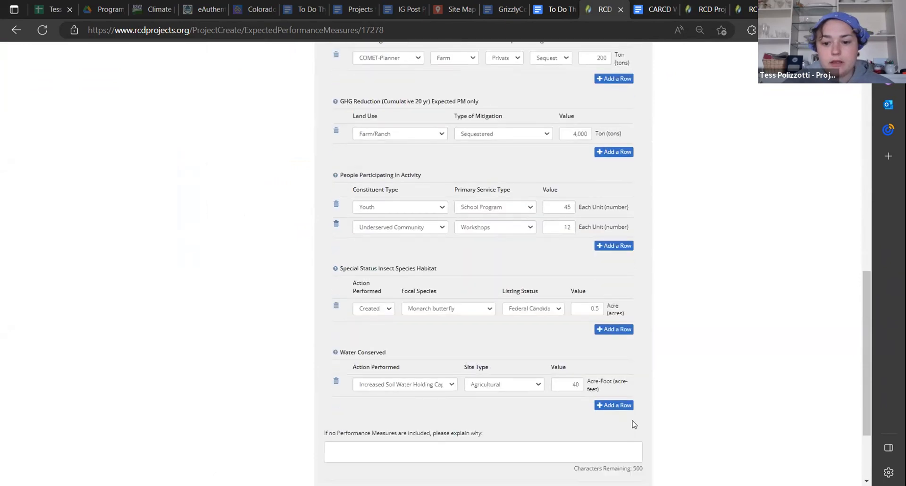
pyautogui.scroll(-3, 634, 424)
pyautogui.click(632, 384)
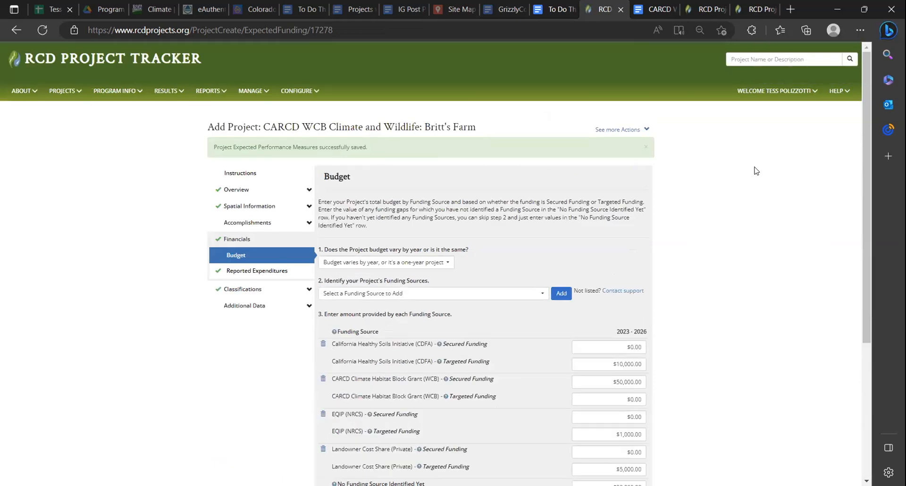
# Reopen the project's Expected Accomplishments page and review the saved performance measures, including People Participating in Activity
pyautogui.click(308, 223)
pyautogui.click(279, 241)
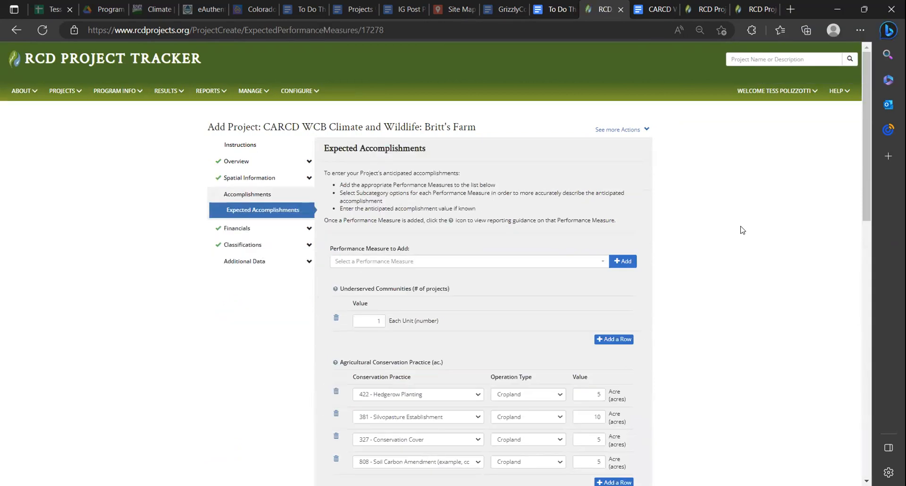
pyautogui.scroll(-1, 686, 336)
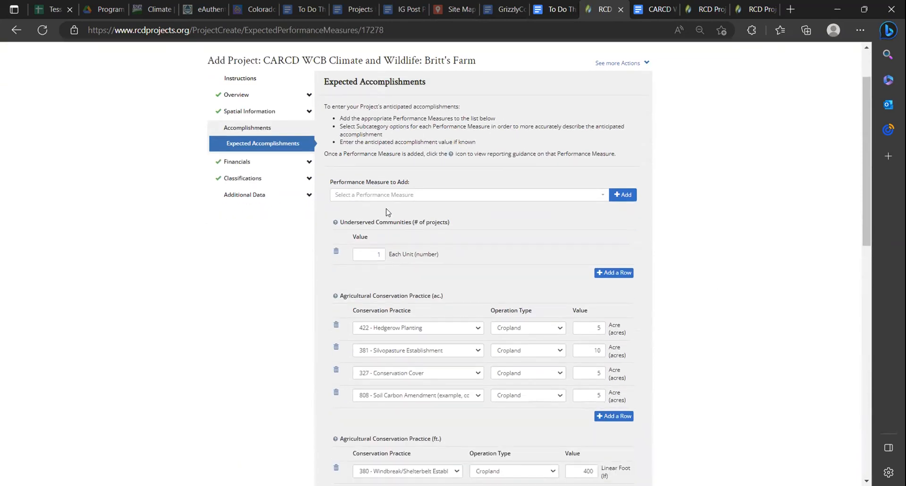
pyautogui.scroll(-4, 525, 272)
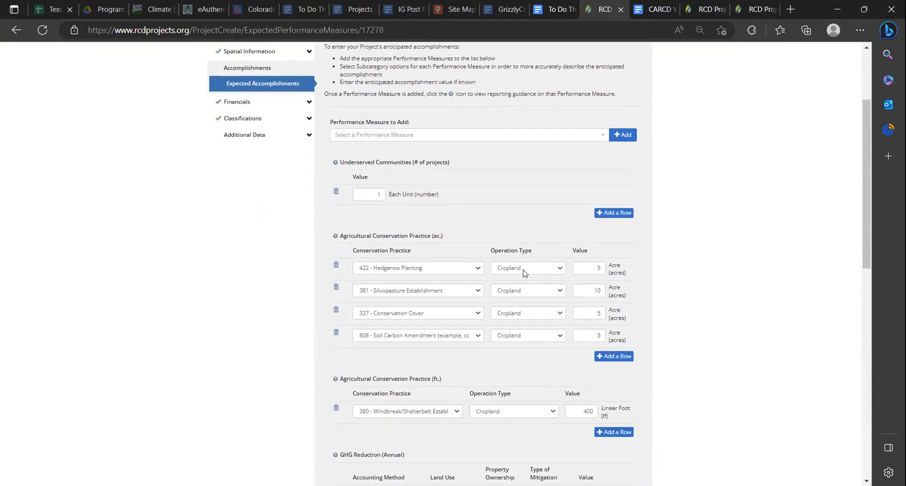
pyautogui.scroll(-4, 524, 273)
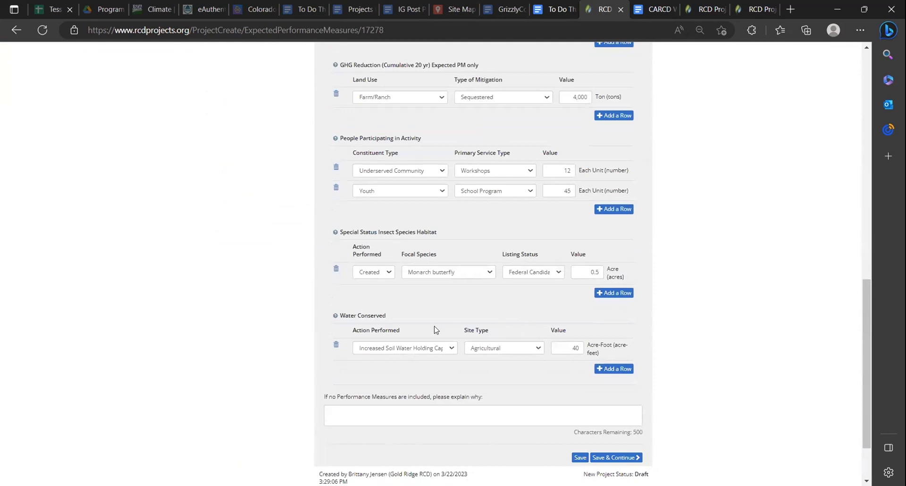
pyautogui.scroll(1, 384, 225)
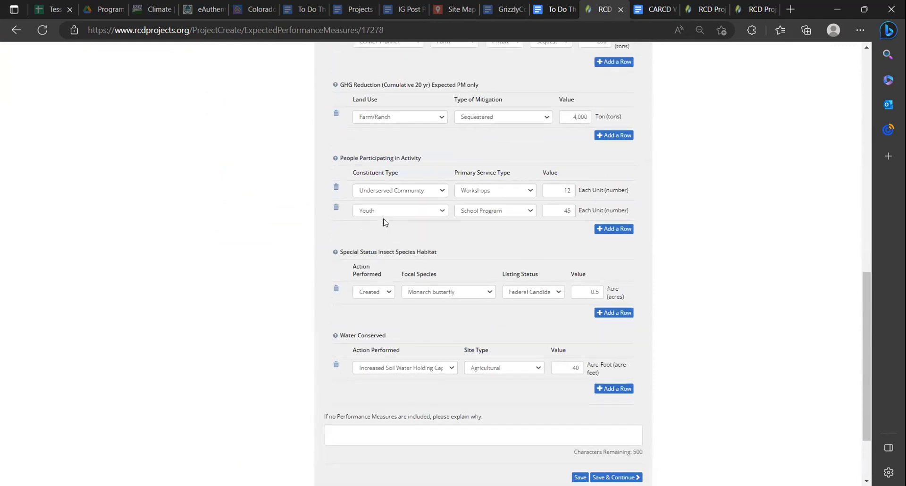
# Try changing the constituent type of the Workshops row under People Participating in Activity to Youth, then to Landowners
pyautogui.click(392, 237)
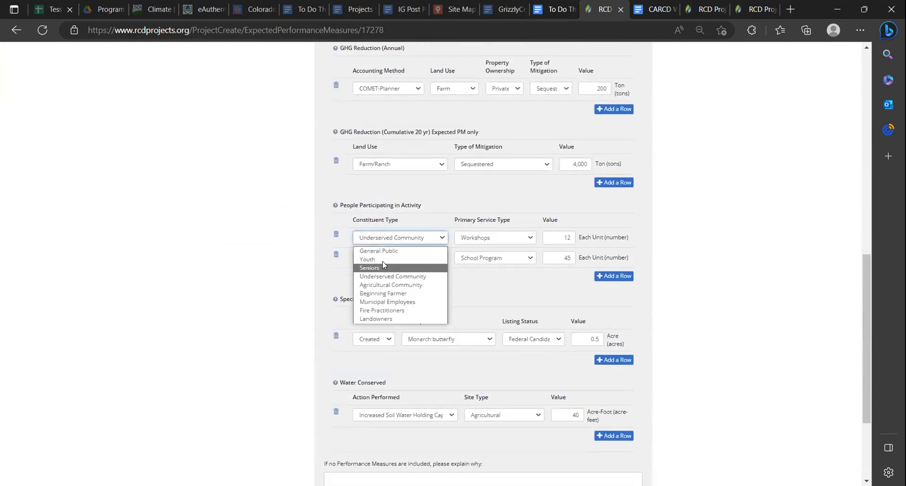
pyautogui.click(383, 260)
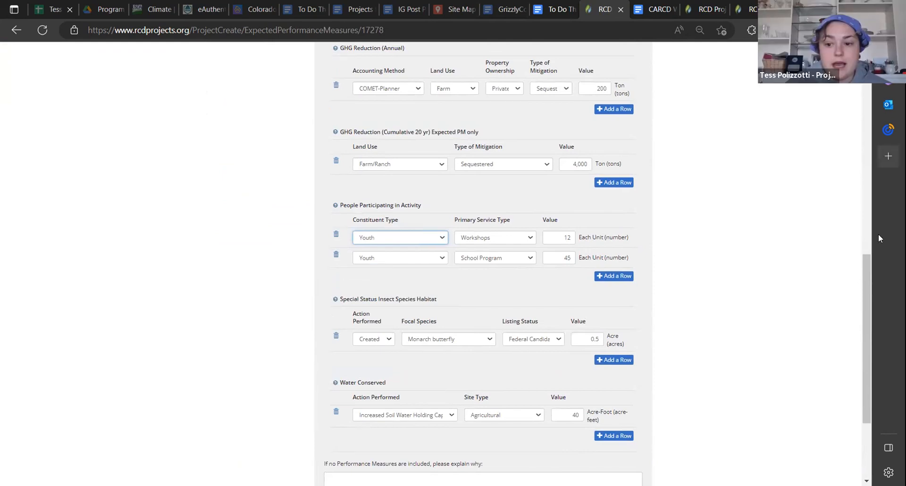
pyautogui.click(867, 240)
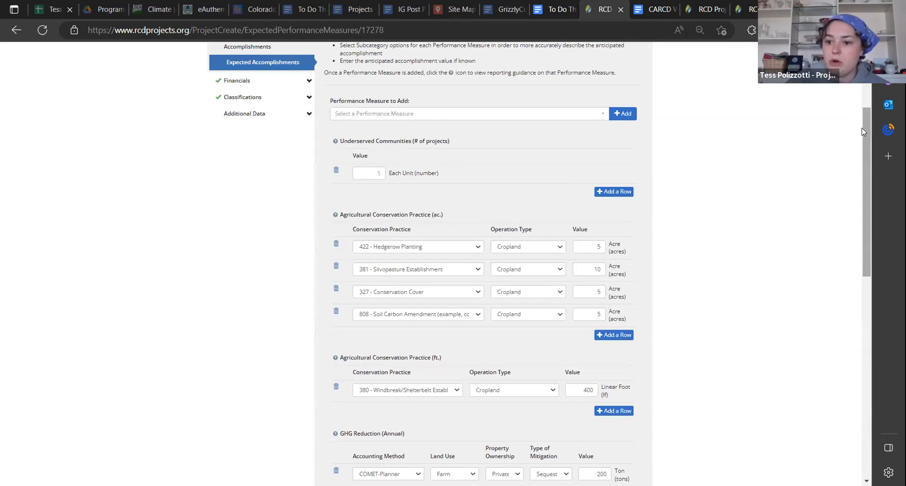
pyautogui.moveTo(864, 128); pyautogui.dragTo(877, 216)
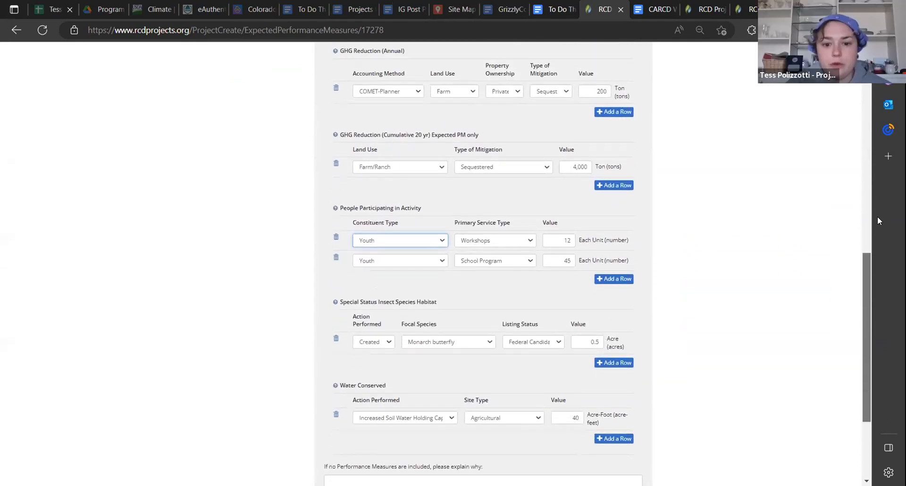
pyautogui.click(408, 240)
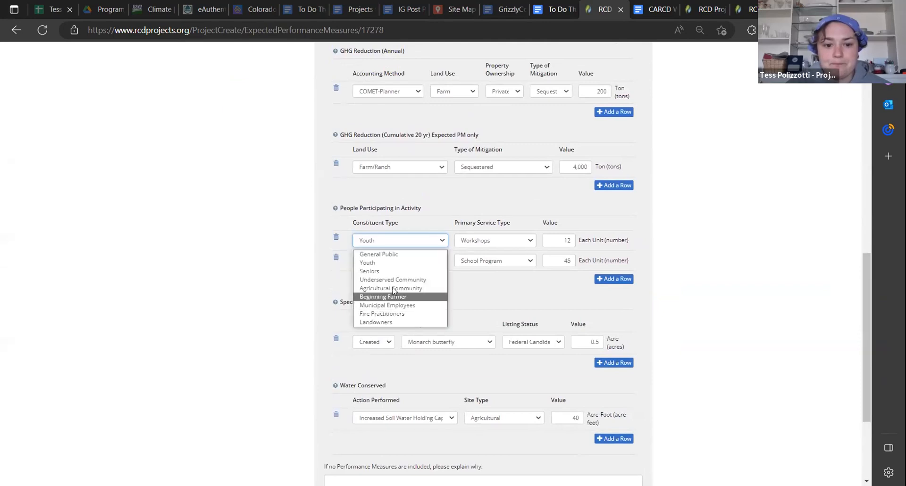
pyautogui.click(389, 323)
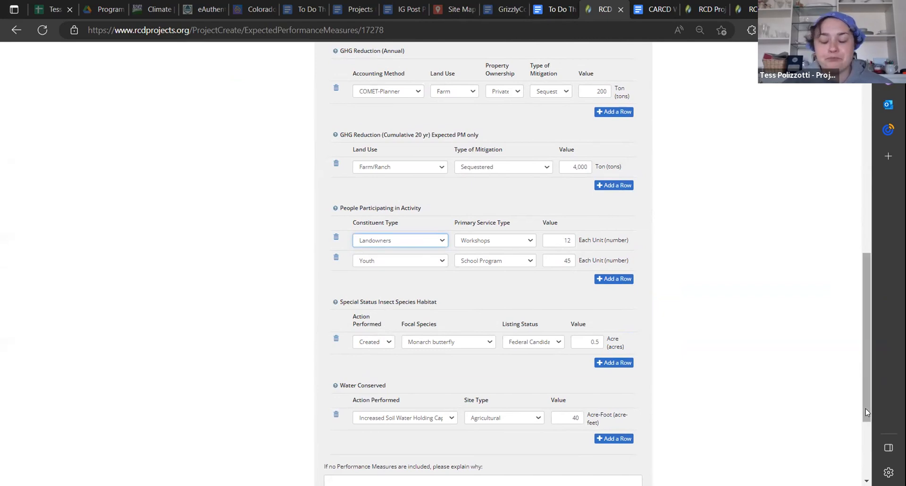
# Open the project's Budget page, leaving the accomplishment changes unsaved, and consult the Budget instructions in the CARCD WCB Block Grant Project Entry guide
pyautogui.moveTo(866, 410); pyautogui.dragTo(874, 201)
pyautogui.click(272, 226)
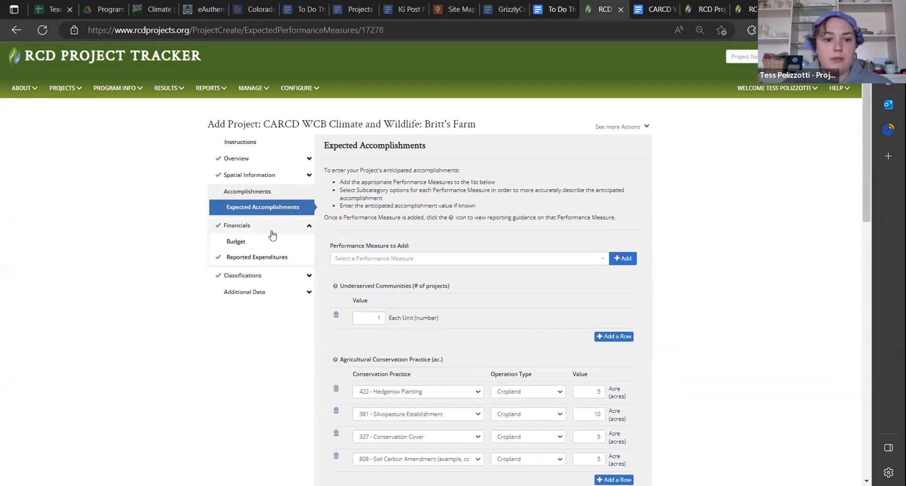
pyautogui.click(270, 250)
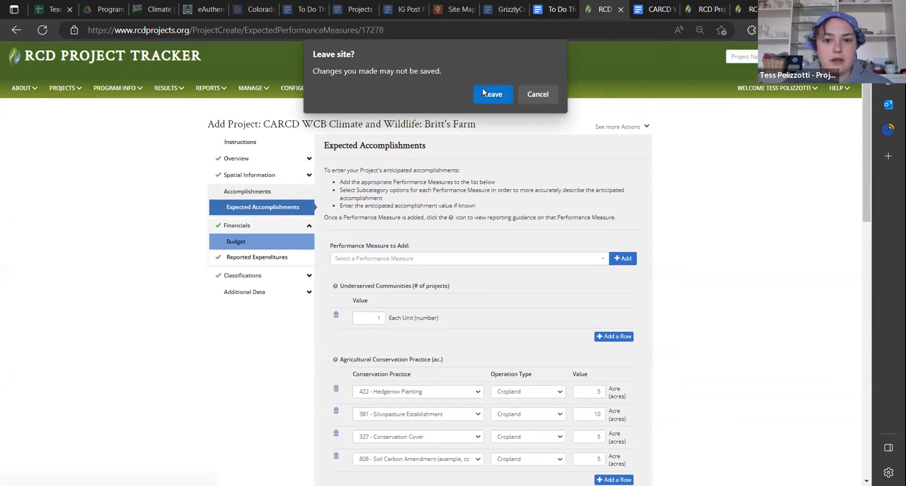
pyautogui.click(487, 93)
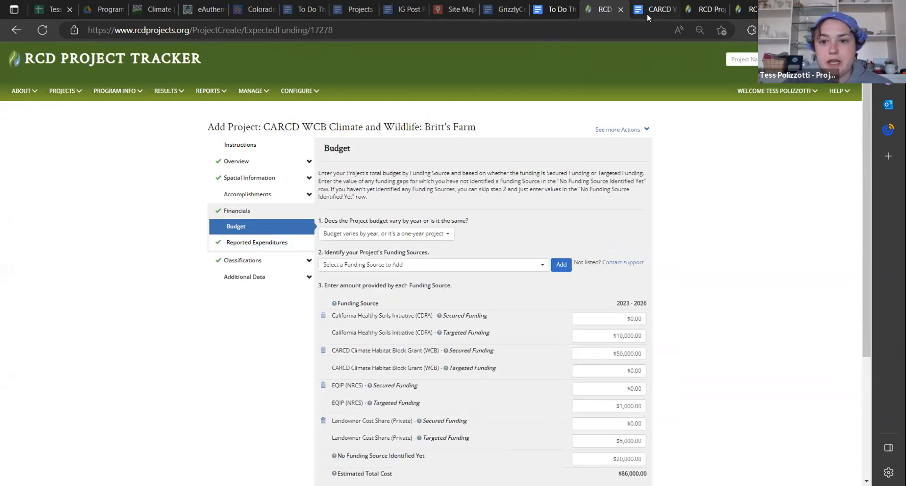
pyautogui.hotkey('ctrl', 'Tab')
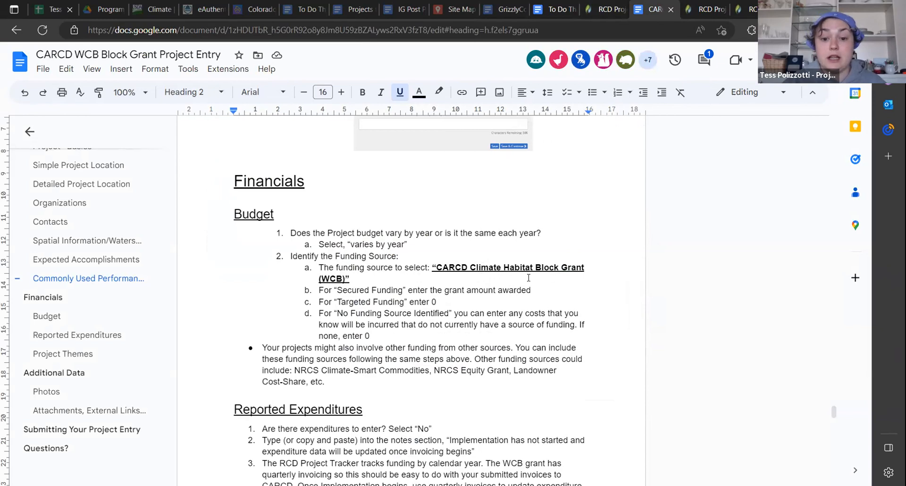
pyautogui.click(628, 9)
# Search the funding sources for CARCD, then remove the existing CARCD Climate Habitat Block Grant (WCB) entry from the budget
pyautogui.scroll(-2, 358, 391)
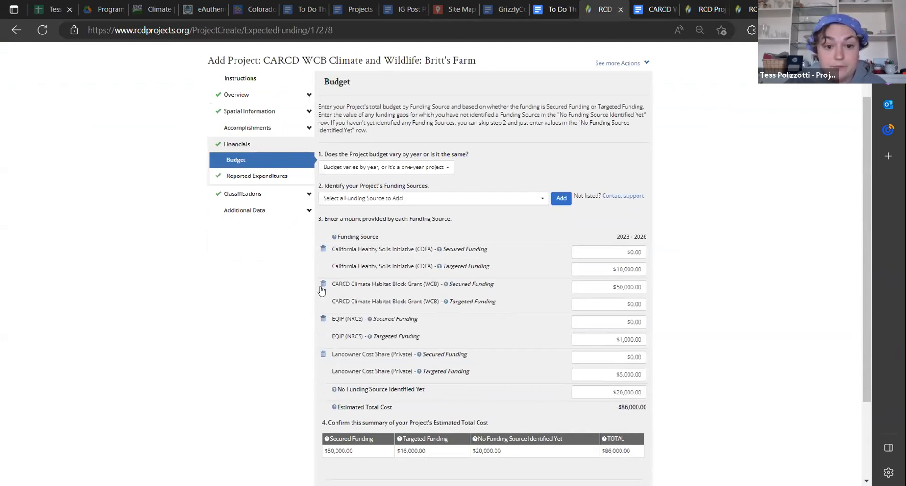
pyautogui.click(427, 197)
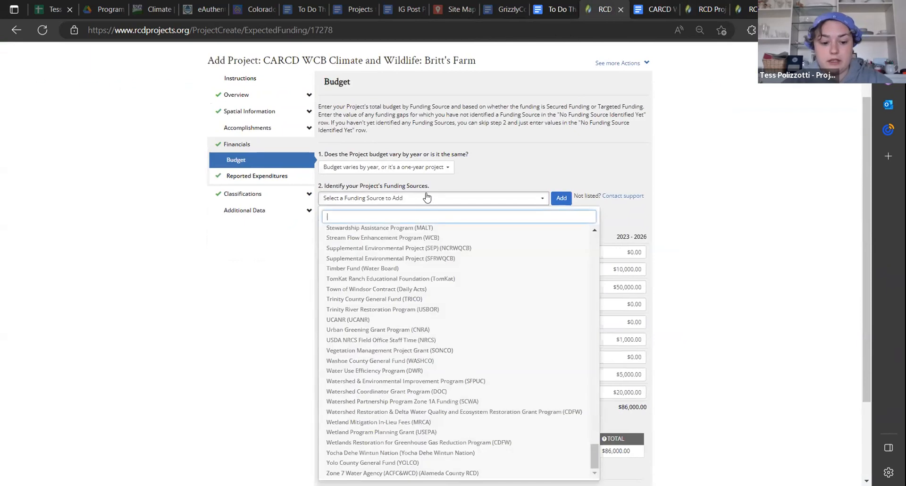
pyautogui.write('CARCD')
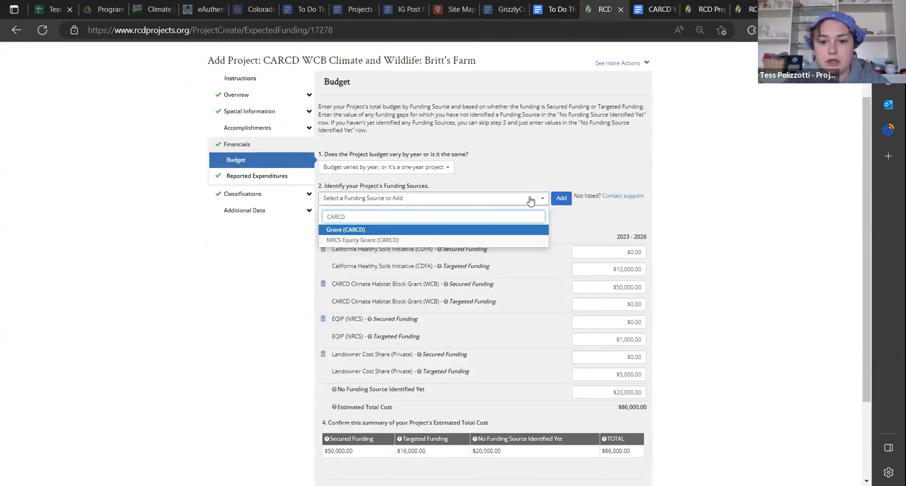
pyautogui.click(595, 217)
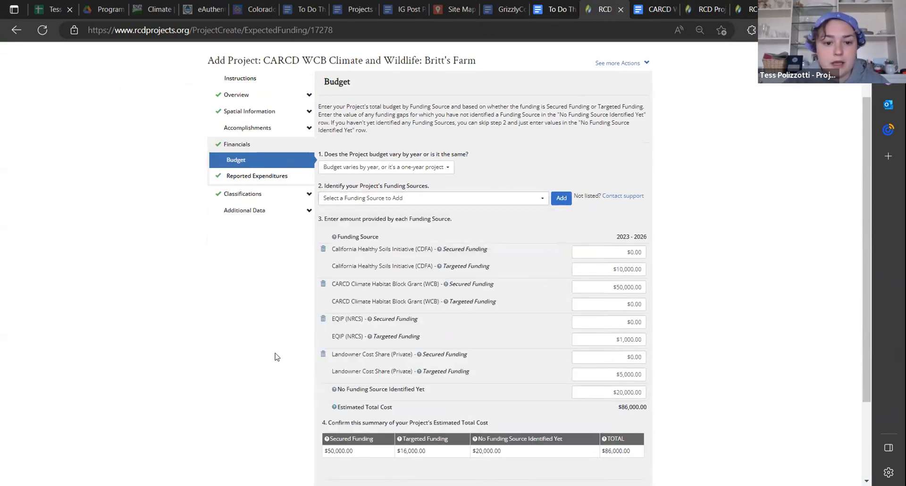
pyautogui.click(323, 283)
# Find CARCD Climate Habitat Block Grant (WCB) in the funding source list and add it to the budget
pyautogui.click(373, 198)
pyautogui.write('CARCD')
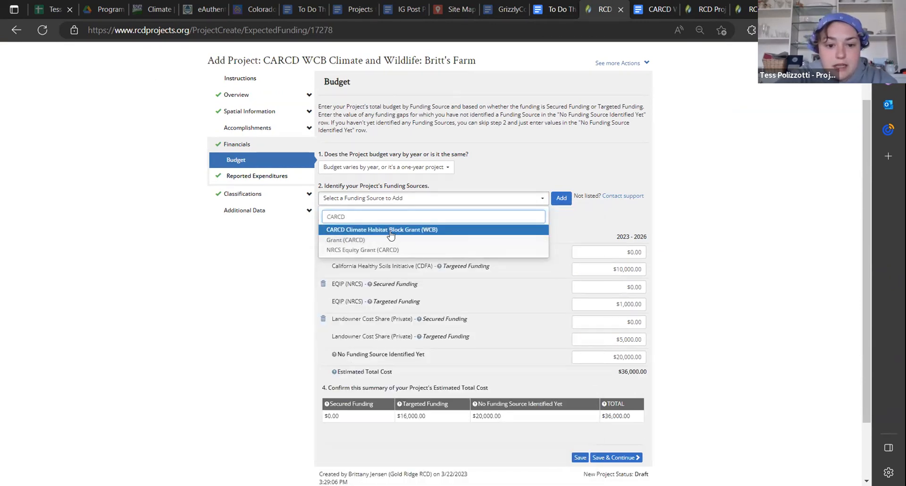
pyautogui.click(391, 231)
pyautogui.click(565, 202)
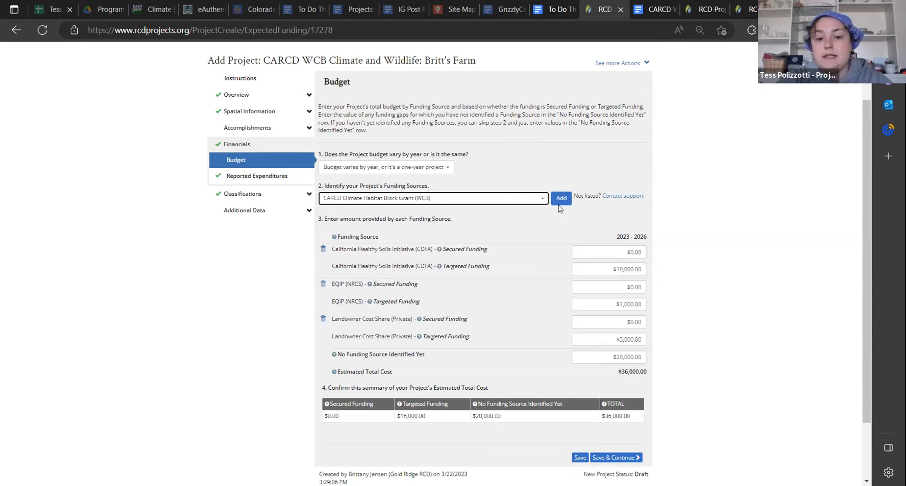
pyautogui.click(561, 200)
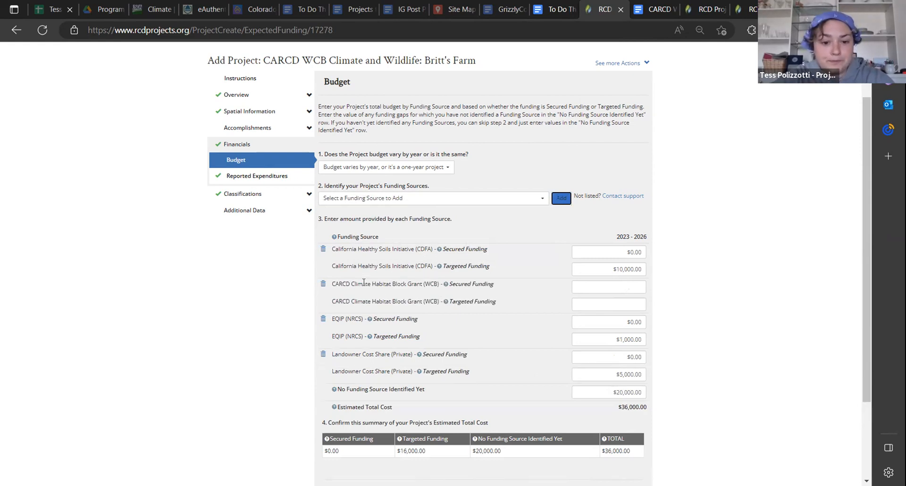
# Set the CARCD Climate Habitat Block Grant's secured funding to 50,000 and its targeted funding to 0
pyautogui.click(627, 287)
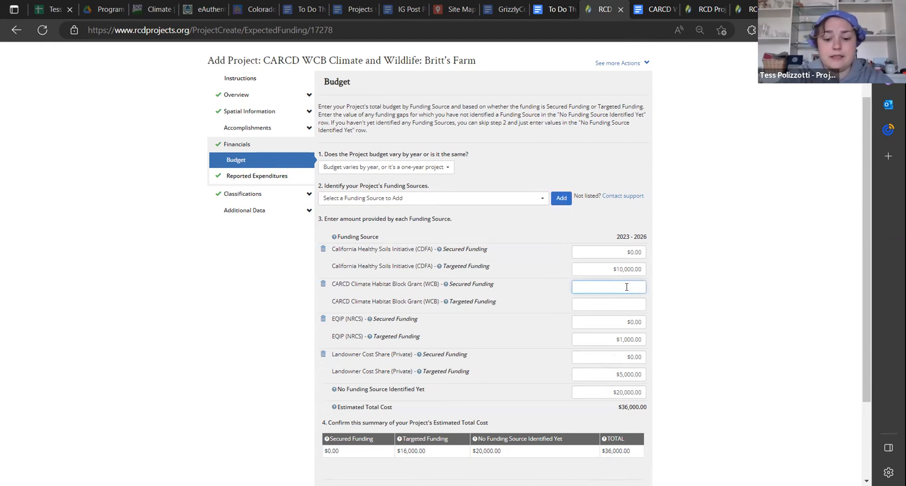
pyautogui.write('50,000')
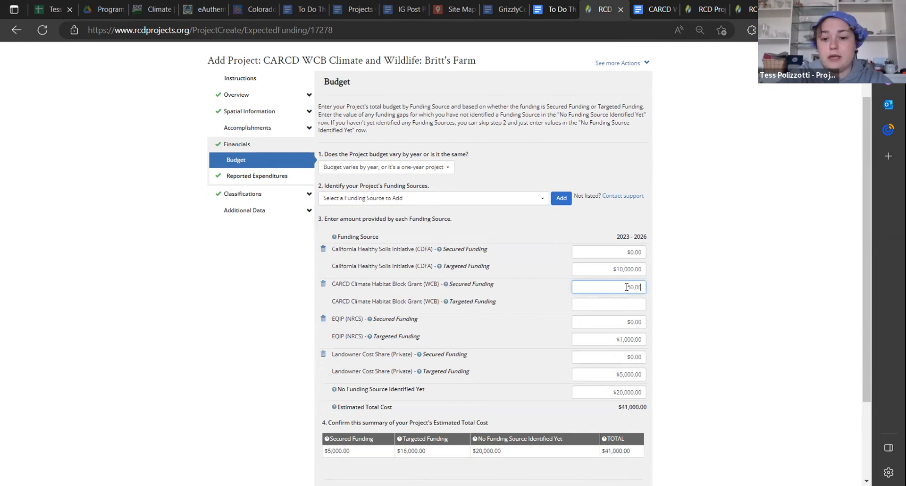
pyautogui.click(627, 303)
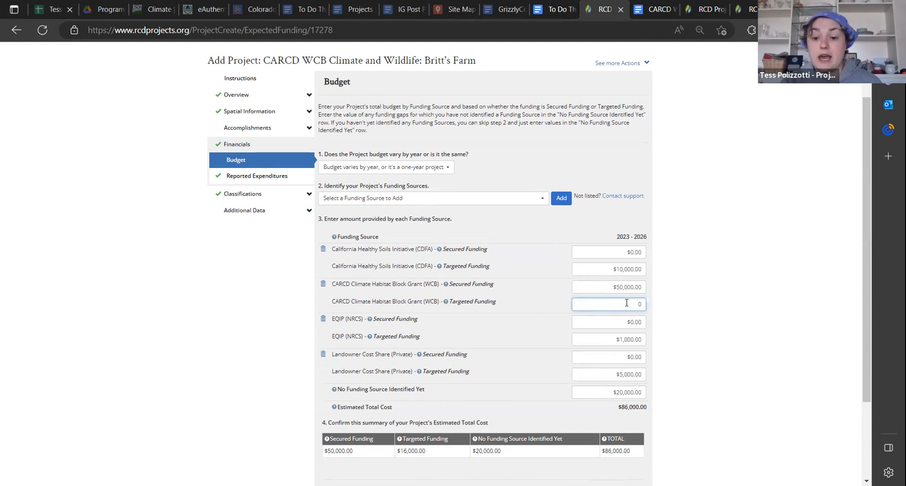
pyautogui.click(562, 305)
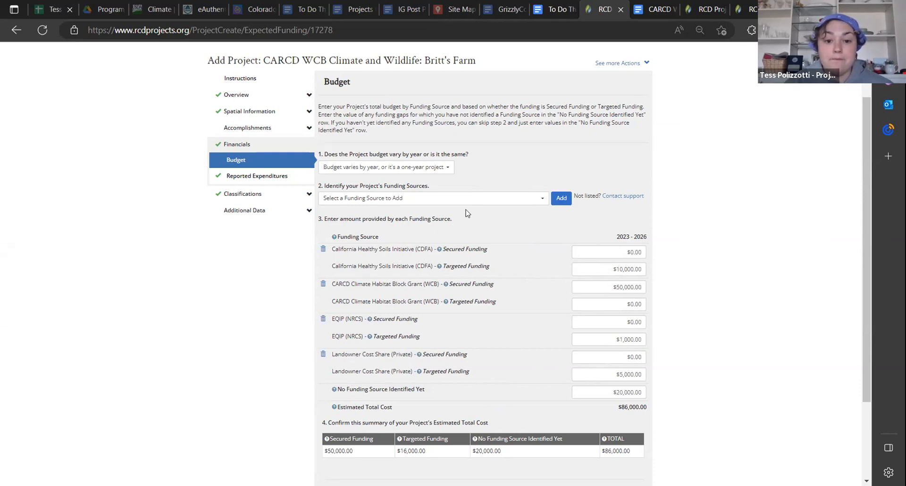
# Check the funding source list, then view the subject options in the Request Support form and cancel the request
pyautogui.click(419, 200)
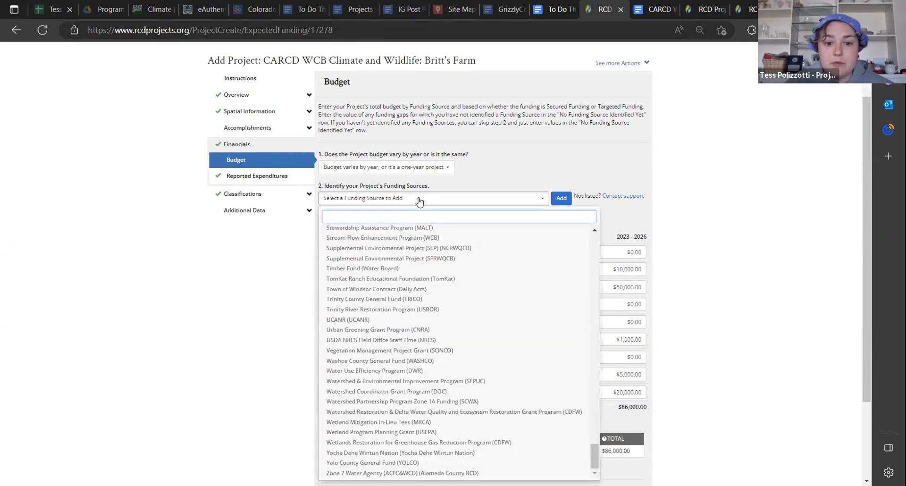
pyautogui.click(419, 201)
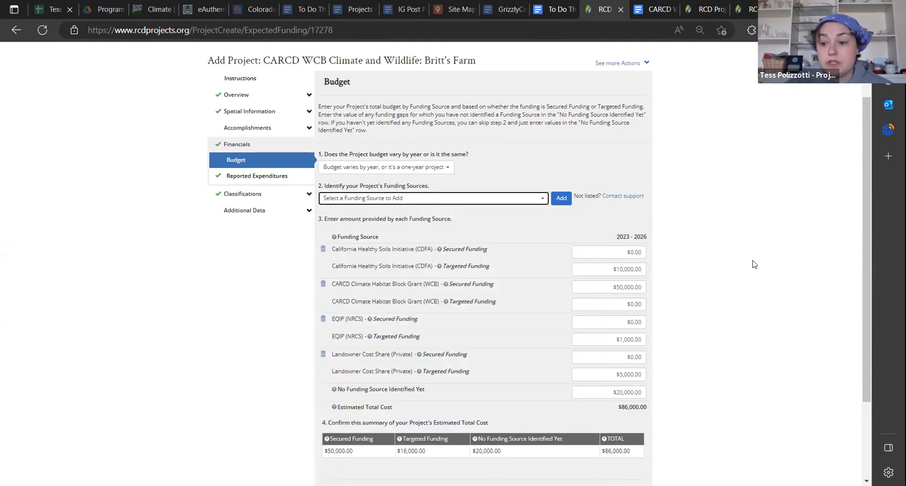
pyautogui.scroll(1, 860, 174)
pyautogui.scroll(1, 860, 173)
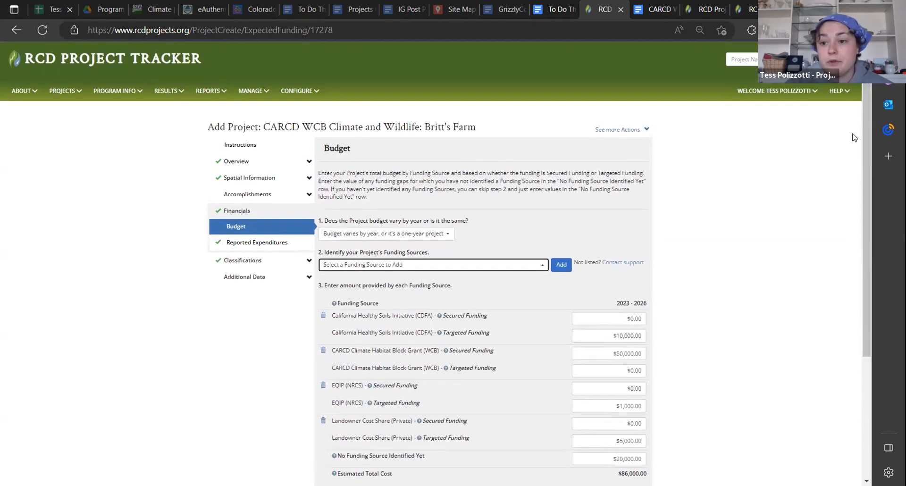
pyautogui.click(845, 93)
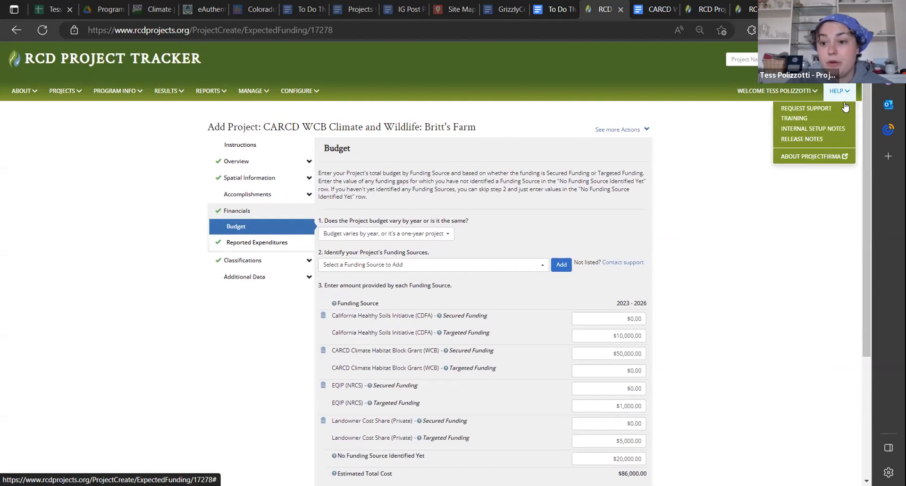
pyautogui.click(811, 110)
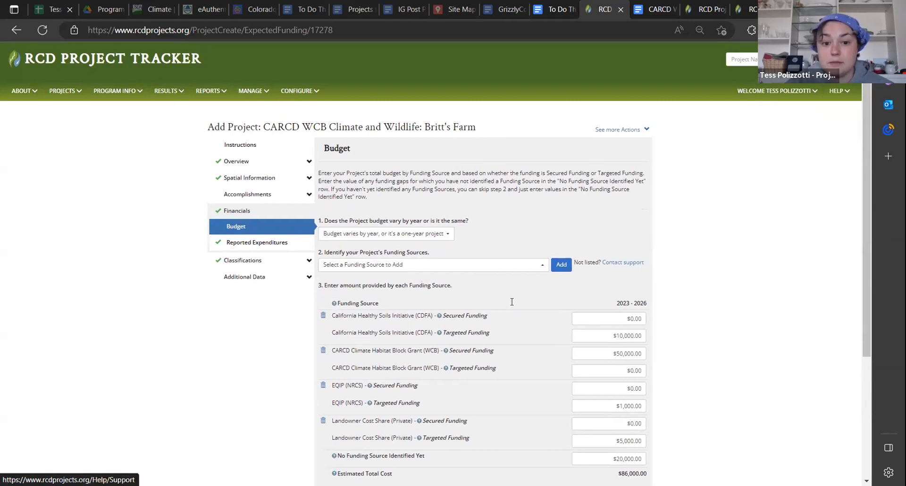
pyautogui.click(442, 258)
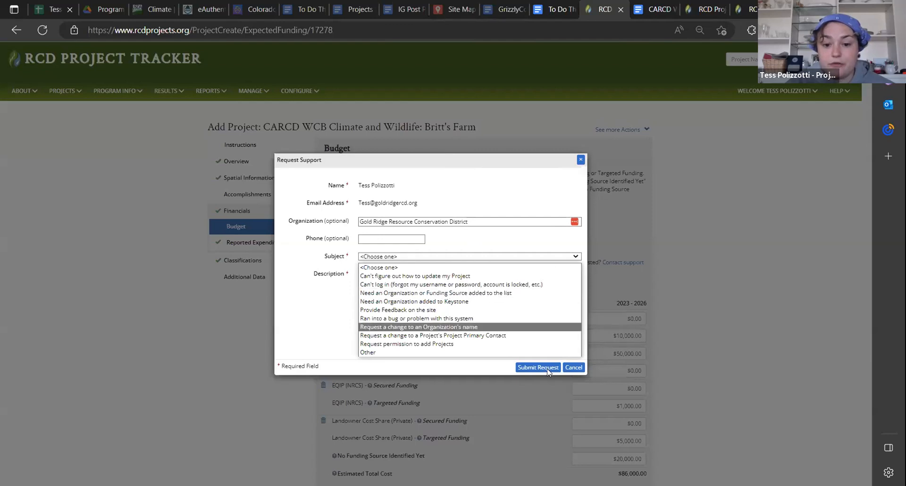
pyautogui.click(578, 367)
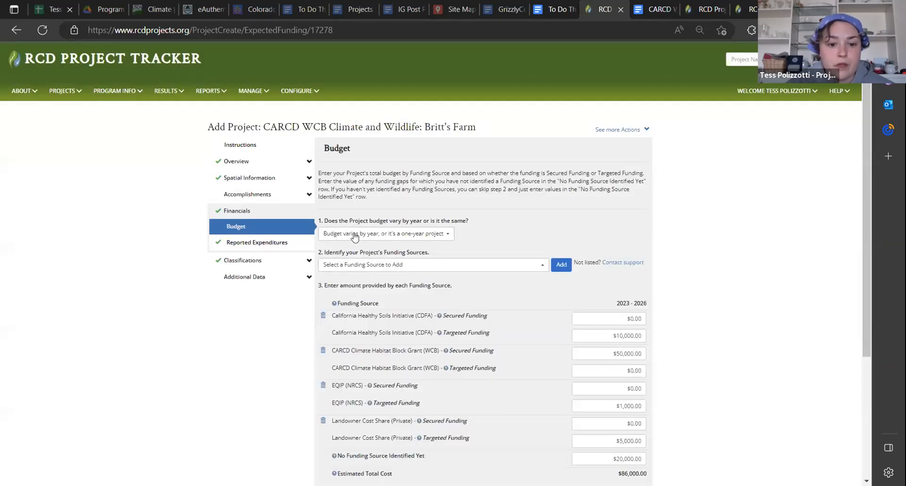
# Select "Budget varies by year, or it's a one-year project" as the budget type and review the funding amounts and cost summary
pyautogui.click(435, 237)
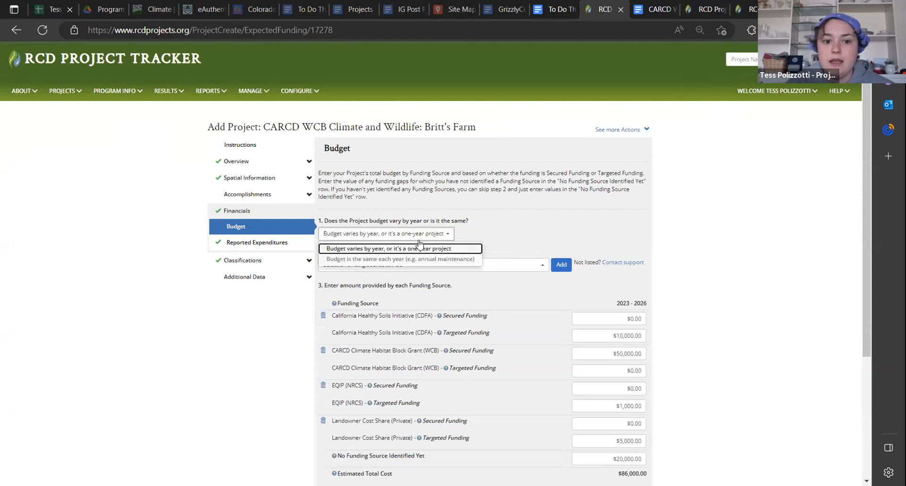
pyautogui.click(367, 251)
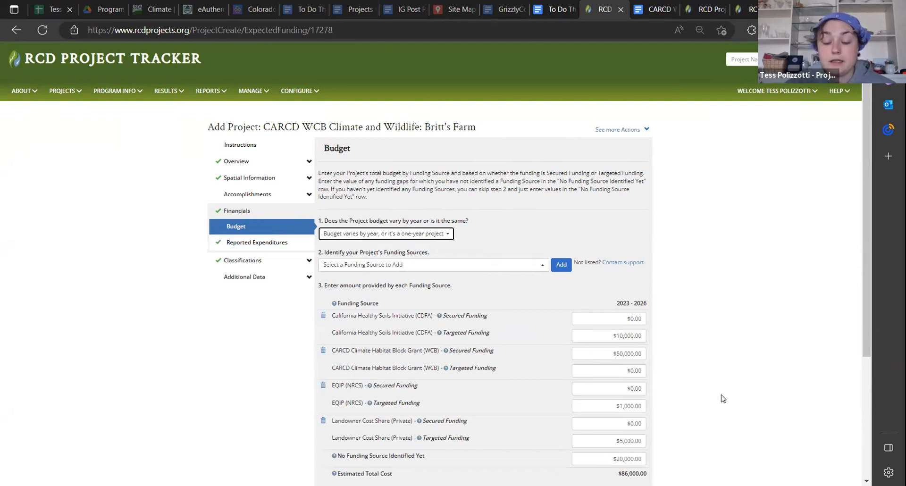
pyautogui.scroll(-4, 723, 399)
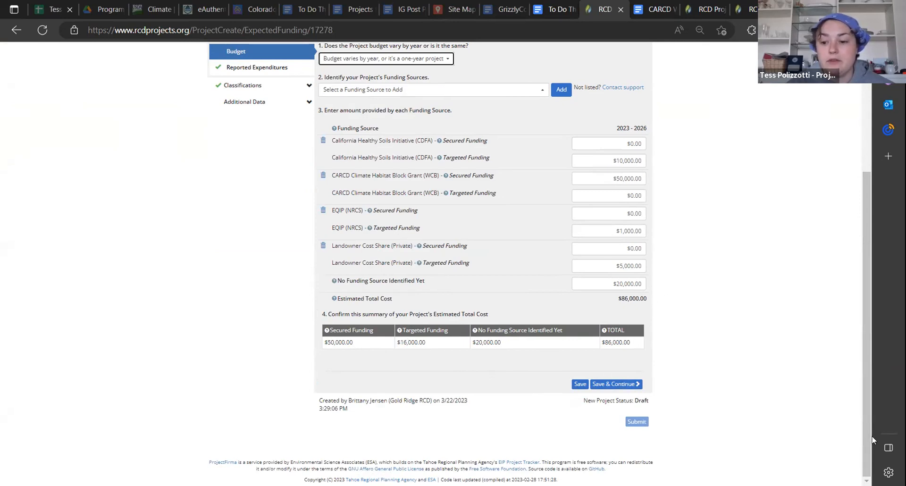
pyautogui.scroll(1, 868, 415)
pyautogui.scroll(3, 871, 400)
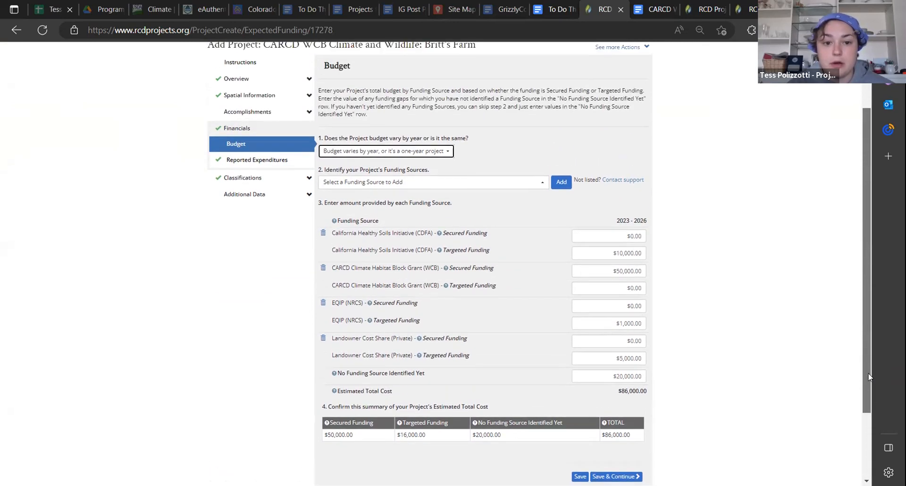
pyautogui.moveTo(869, 375); pyautogui.dragTo(870, 383)
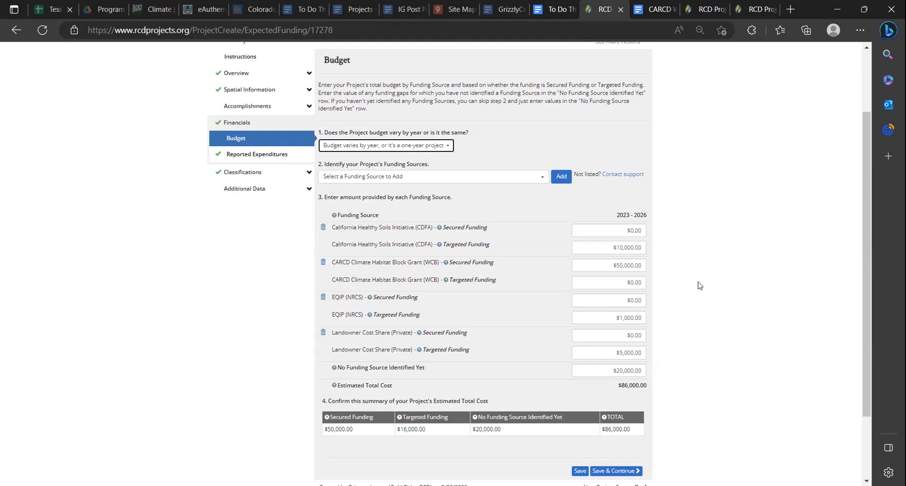
# Search the funding source list for "cdfa", then clear the search to show all sources
pyautogui.click(493, 179)
pyautogui.write('cdfa')
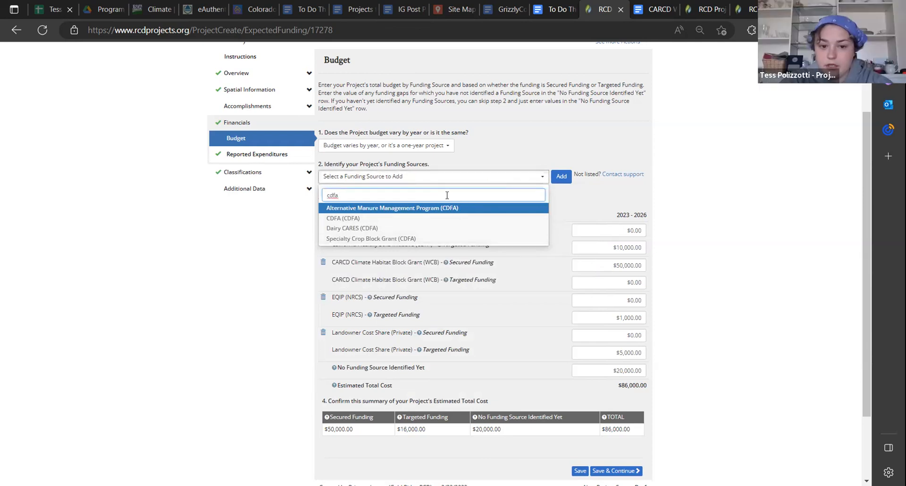
pyautogui.press('BackSpace')
pyautogui.press('BackSpace')
pyautogui.press('BackSpace')
pyautogui.press('BackSpace')
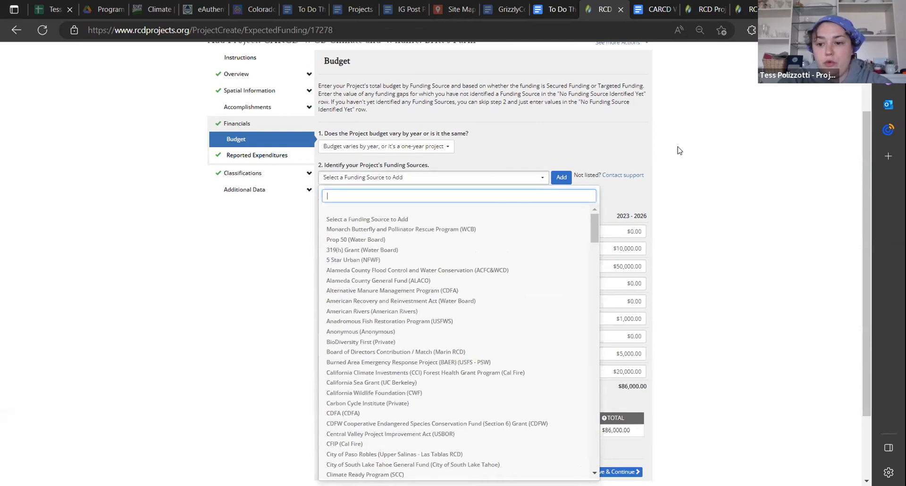
# Close the funding source list and review the Budget page's funding amounts and estimated cost summary
pyautogui.scroll(2, 680, 147)
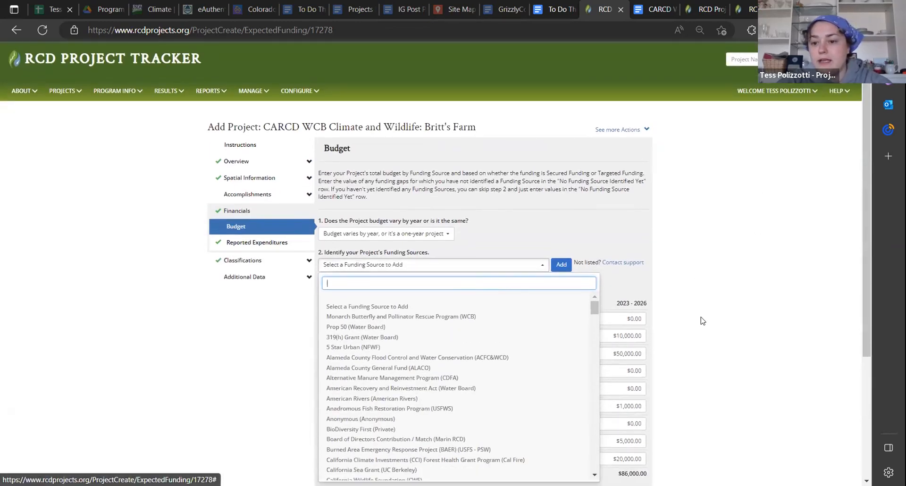
pyautogui.scroll(-3, 680, 337)
pyautogui.click(690, 336)
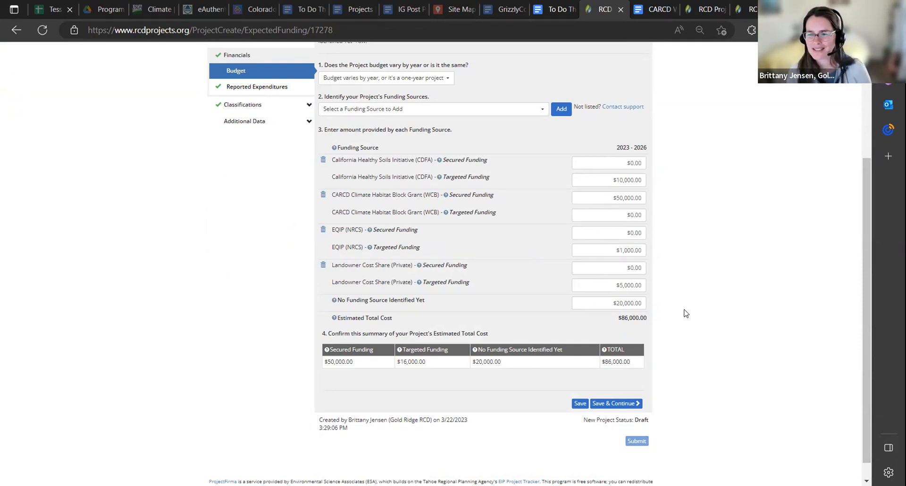
pyautogui.moveTo(870, 183); pyautogui.dragTo(873, 126)
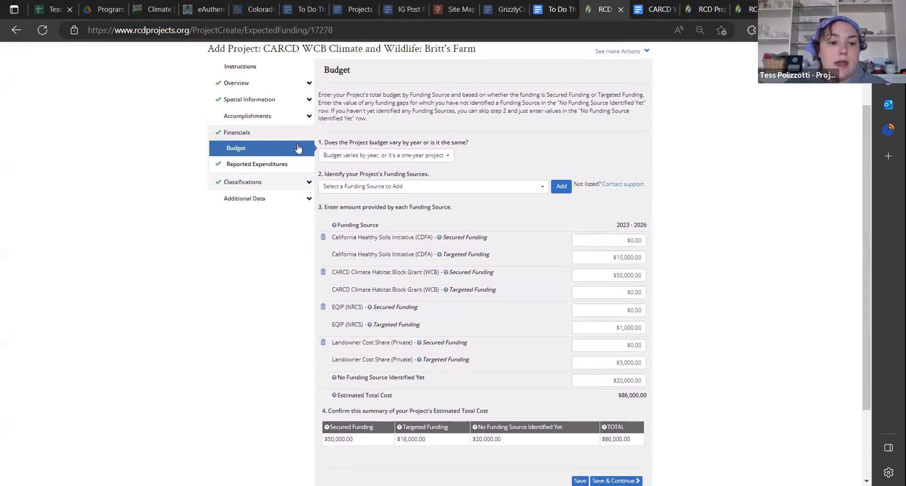
# Leave the Budget page without saving for Reported Expenditures, and compare its form with expenditures to enter answered No and Yes
pyautogui.click(289, 118)
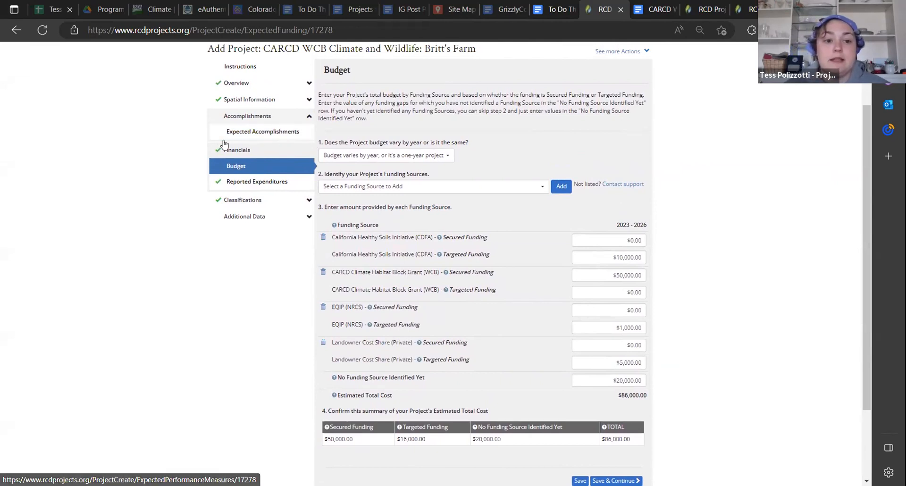
pyautogui.click(244, 183)
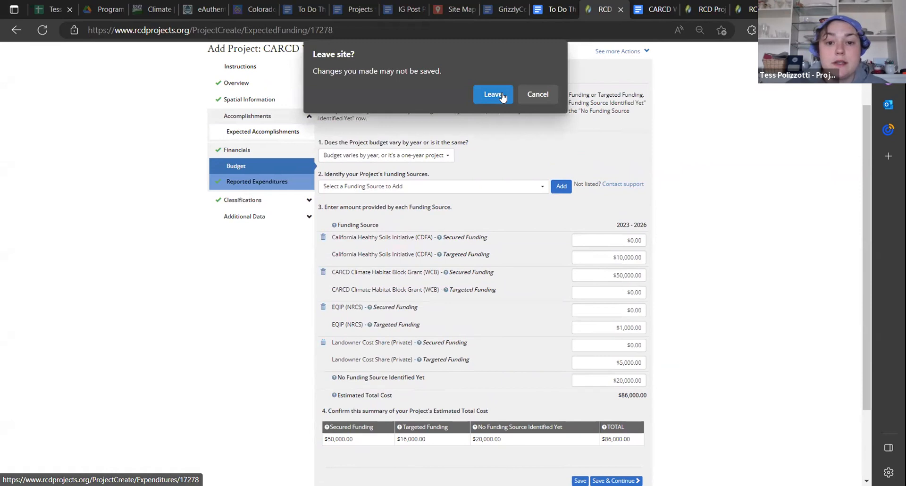
pyautogui.click(494, 94)
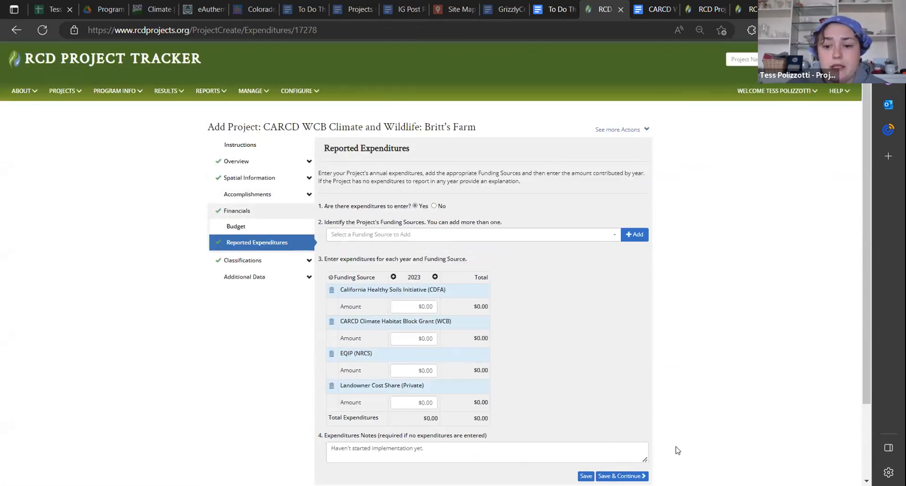
pyautogui.scroll(-2, 656, 307)
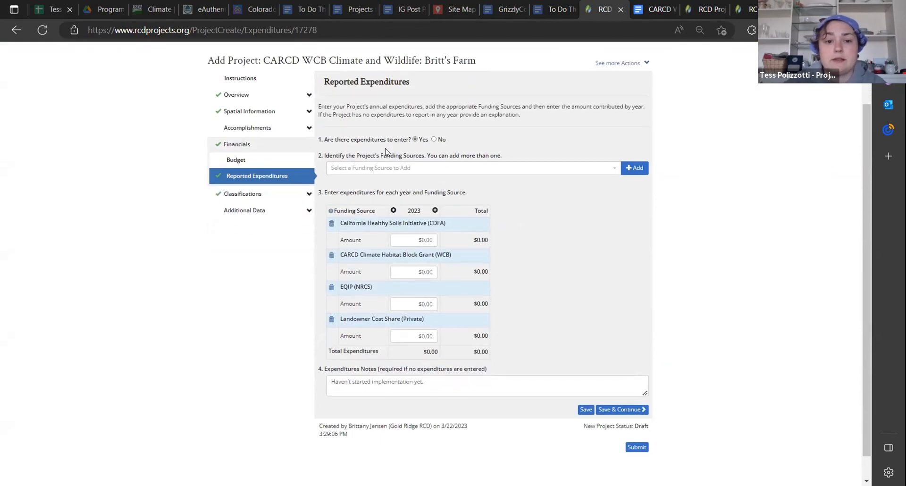
pyautogui.click(433, 140)
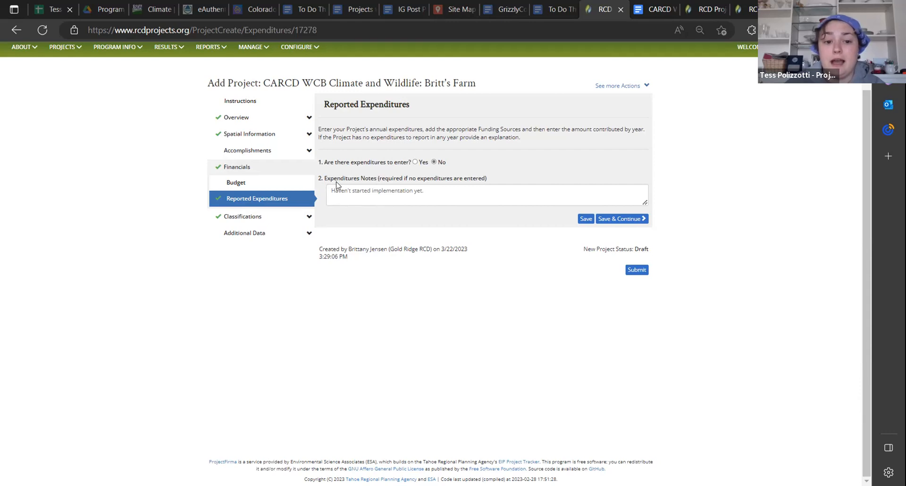
pyautogui.click(416, 163)
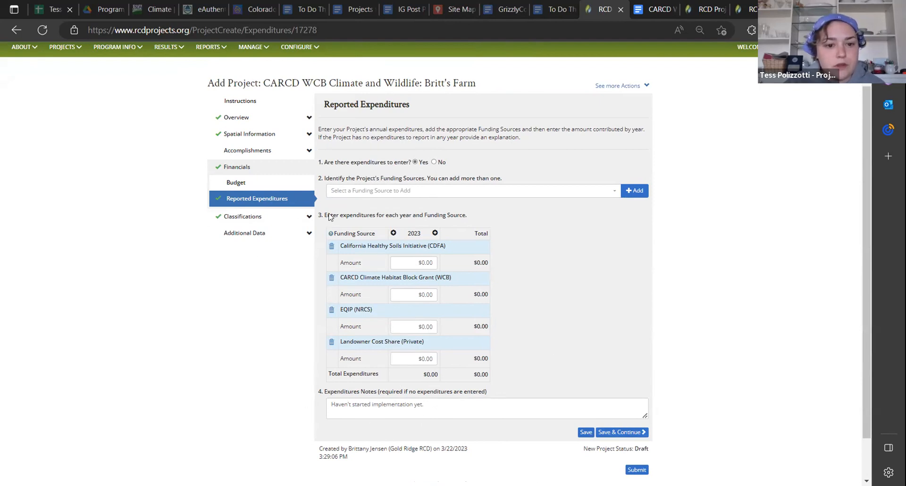
# View the Project Themes under Classifications, and return to Reported Expenditures to review its funding source amounts and notes
pyautogui.click(257, 219)
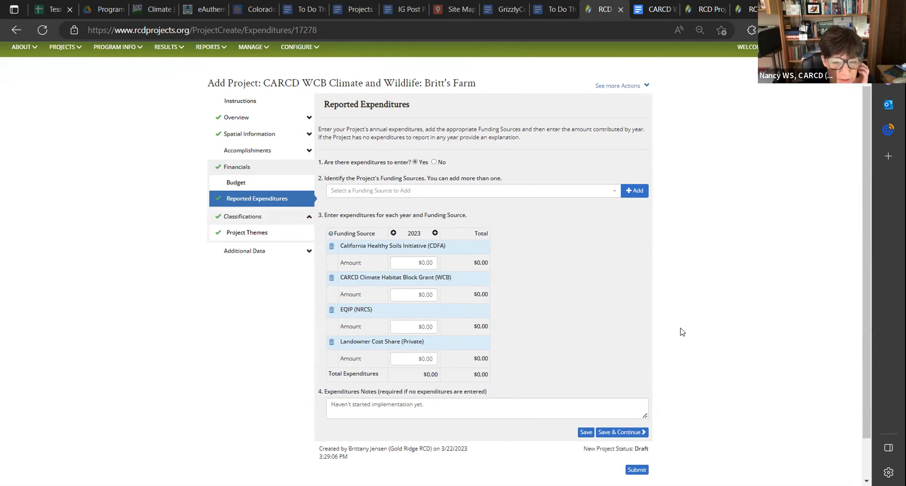
pyautogui.click(249, 233)
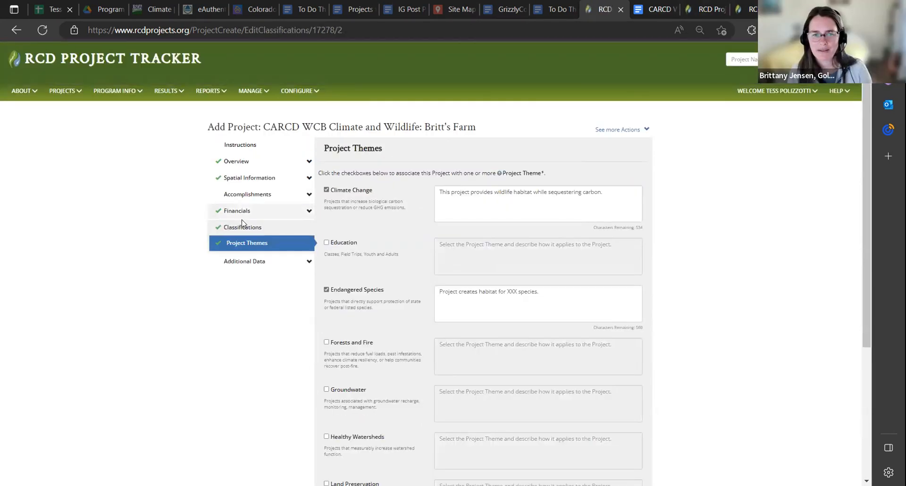
pyautogui.click(250, 245)
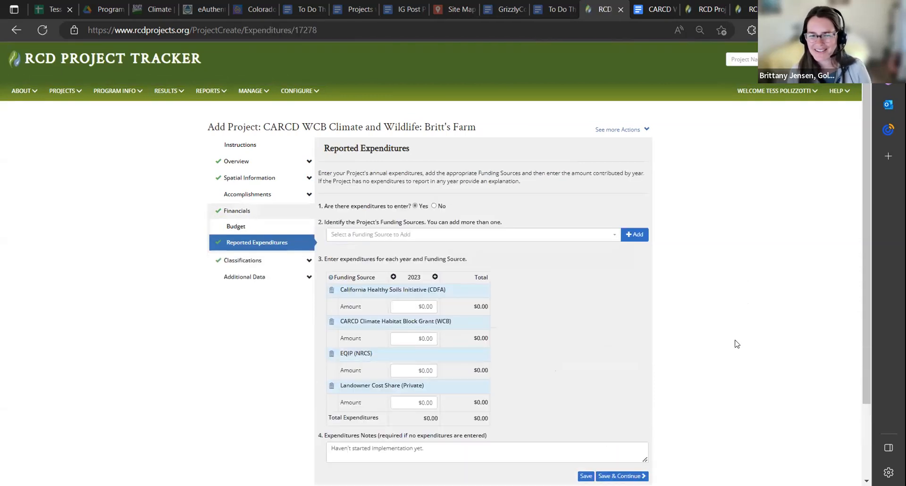
pyautogui.scroll(-2, 737, 343)
pyautogui.scroll(2, 737, 344)
pyautogui.scroll(-2, 738, 344)
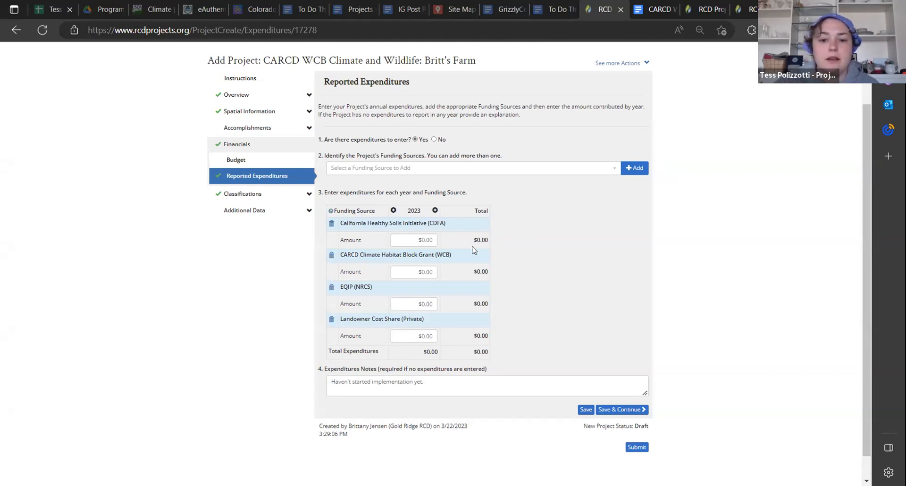
# Revisit the Project Themes page and return to the Financials section to open the project's Budget
pyautogui.click(309, 198)
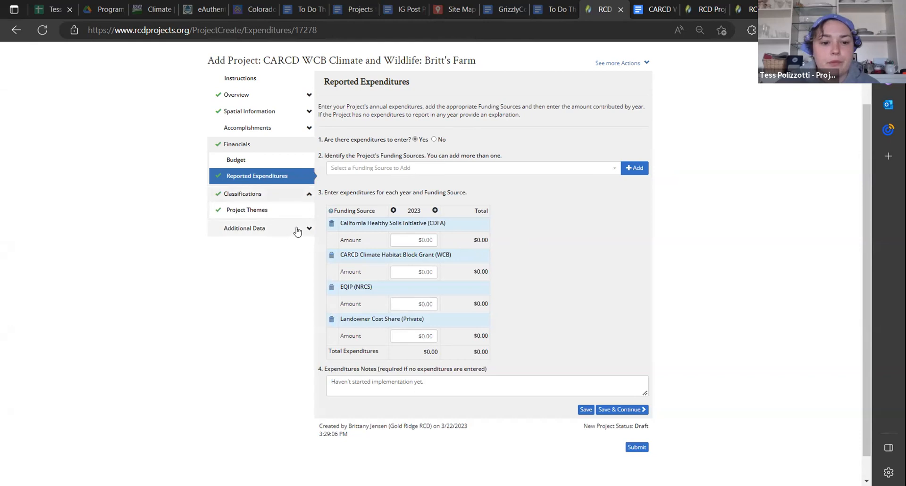
pyautogui.click(273, 210)
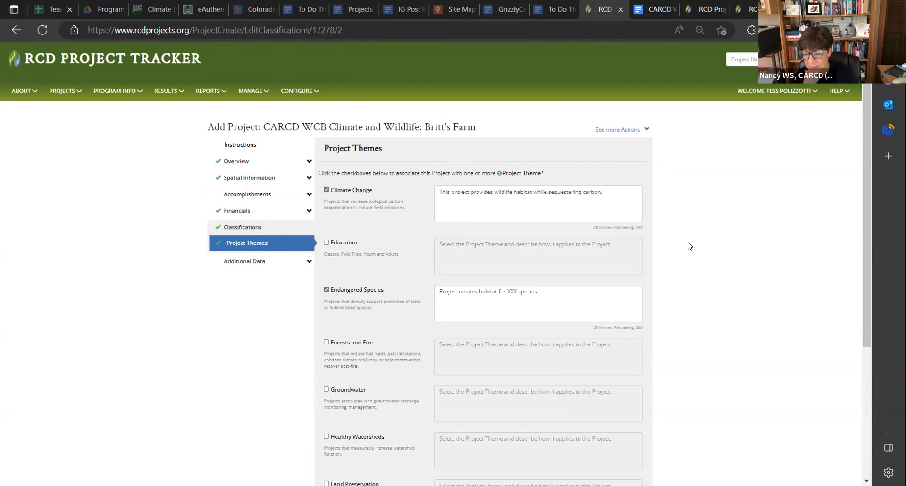
pyautogui.click(289, 214)
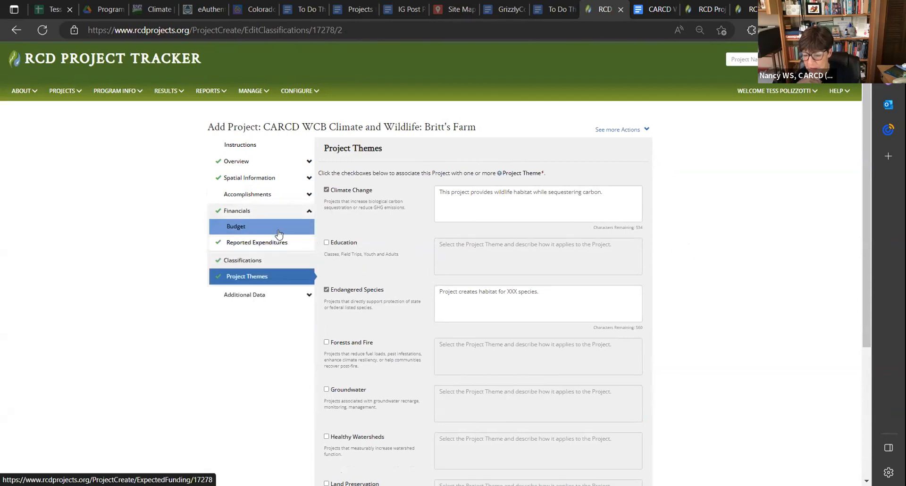
pyautogui.click(241, 226)
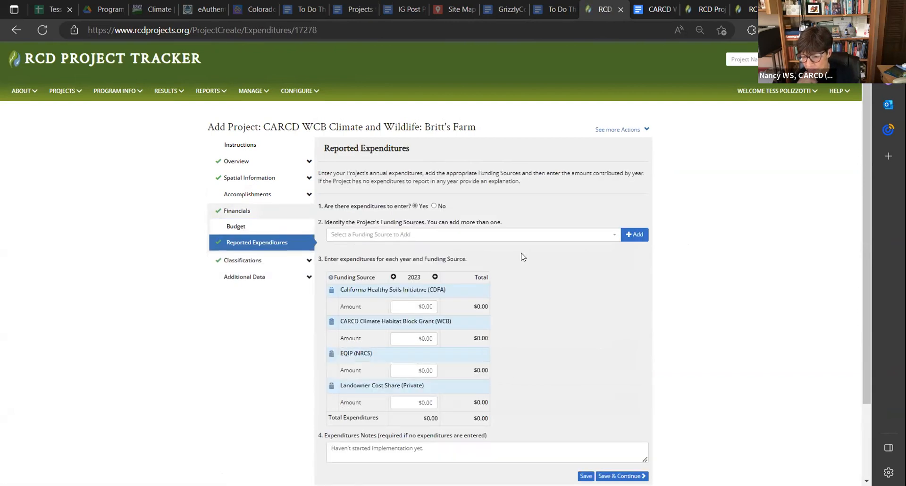
pyautogui.click(279, 228)
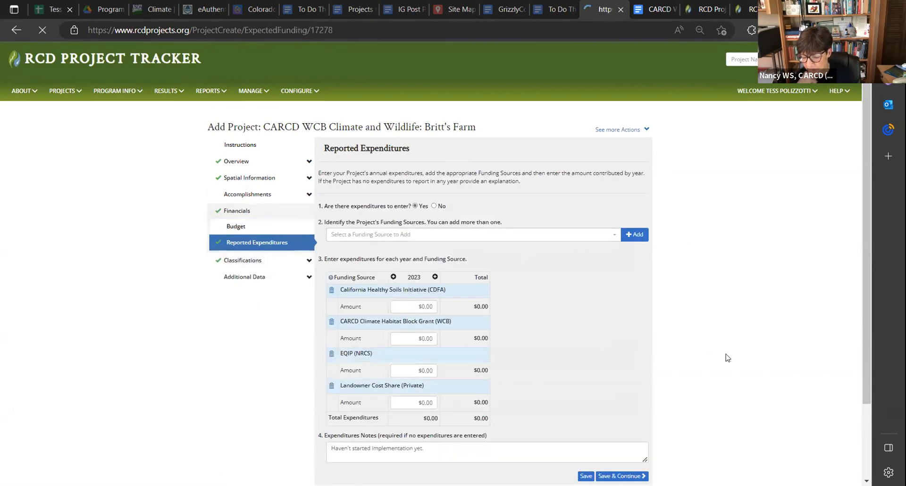
pyautogui.scroll(-1, 722, 361)
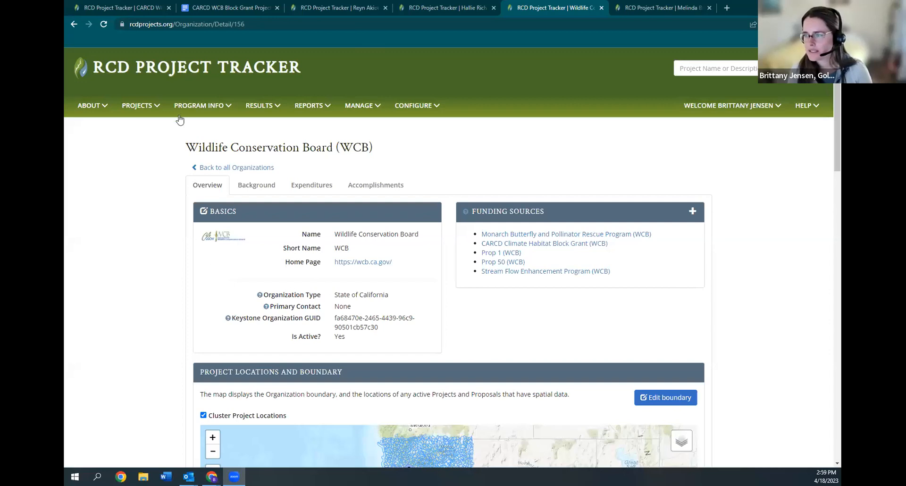
# Check the program information options for Organizations, and view the Wildlife Conservation Board's overview and funding sources
pyautogui.click(188, 105)
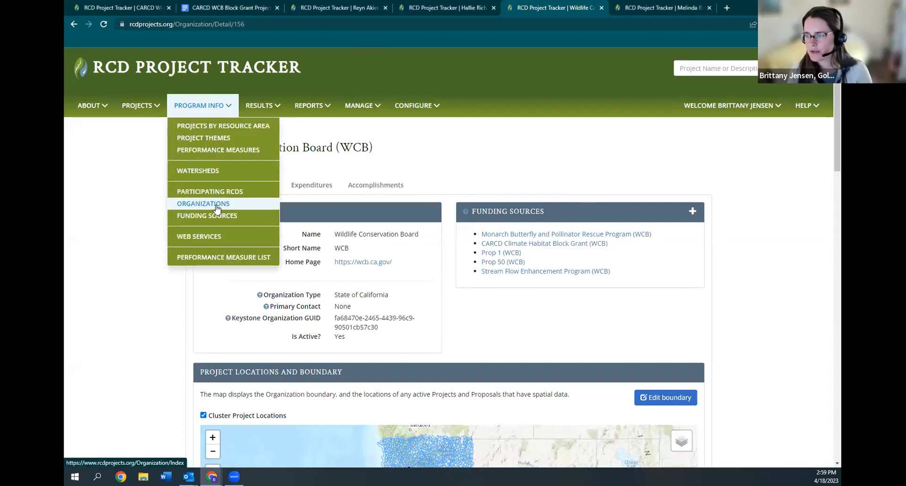
pyautogui.click(115, 235)
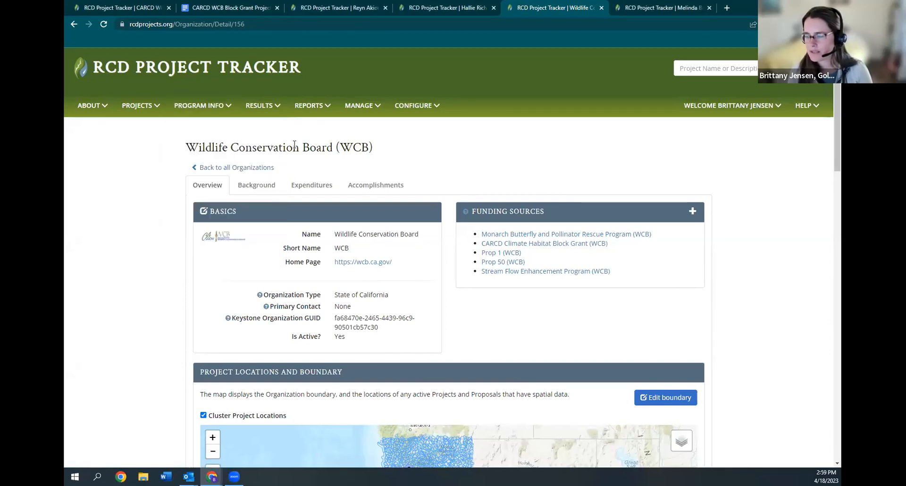
pyautogui.scroll(-1, 171, 229)
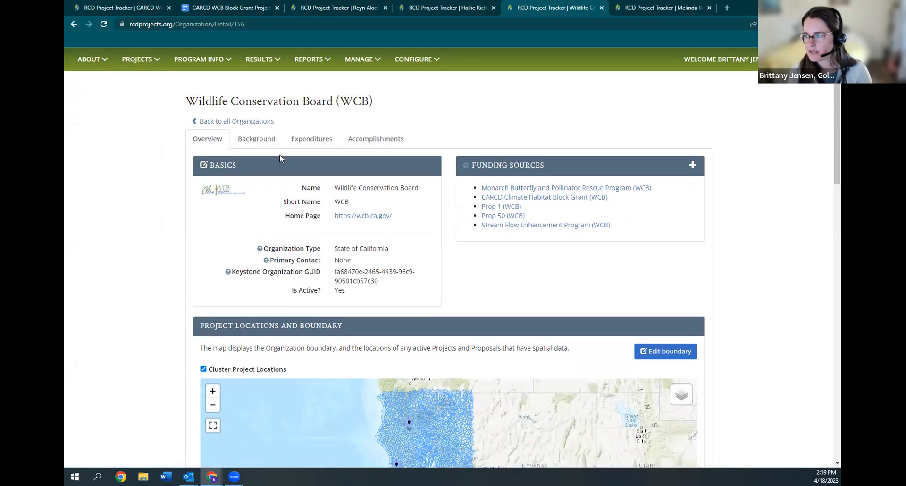
# View the Wildlife Conservation Board's Reported Expenditures By Funding Source chart and check its enlarge and download options
pyautogui.click(314, 144)
pyautogui.scroll(-1, 561, 337)
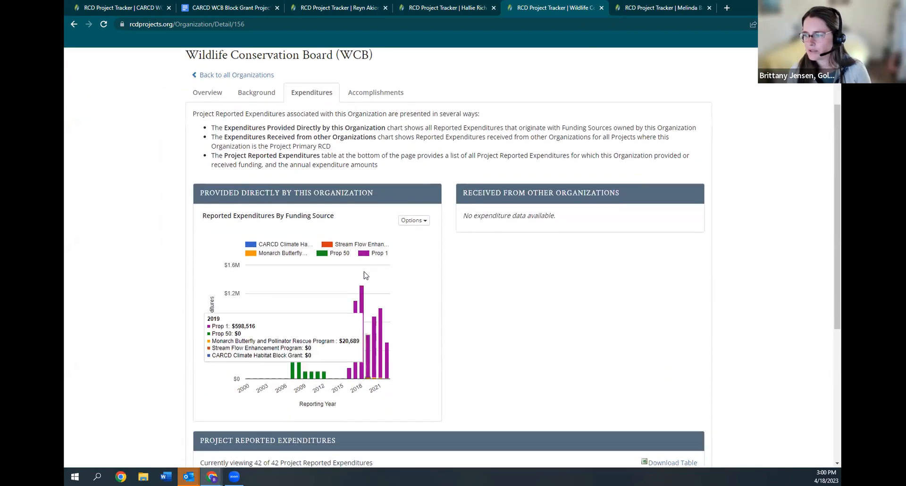
pyautogui.moveTo(380, 357)
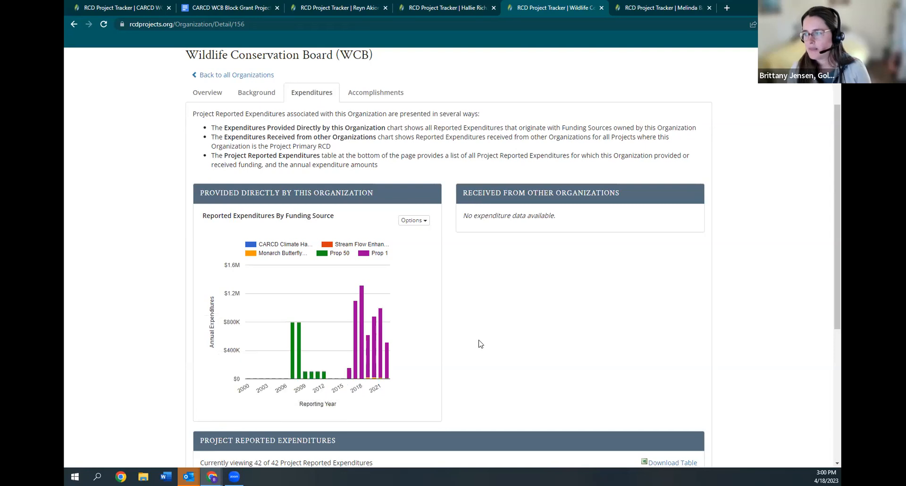
pyautogui.click(413, 221)
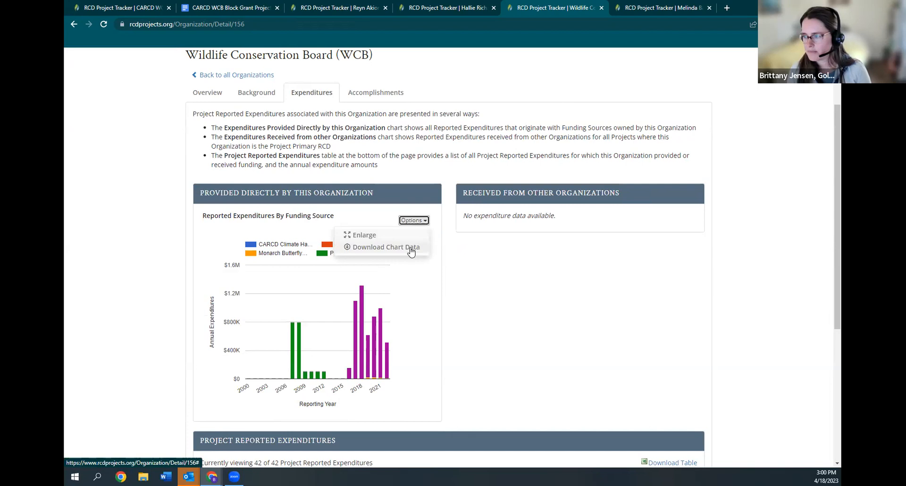
pyautogui.click(489, 323)
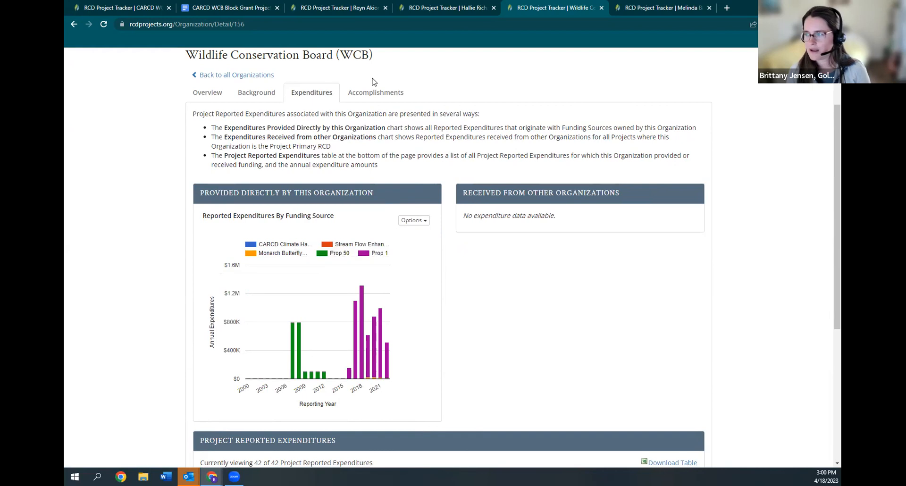
# View the Wildlife Conservation Board's accomplishment charts and return to its reported expenditures
pyautogui.click(381, 97)
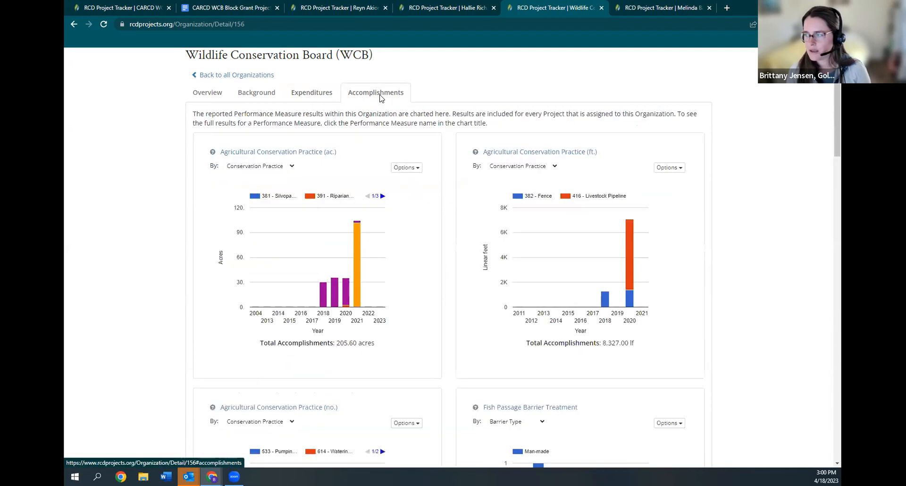
pyautogui.click(322, 99)
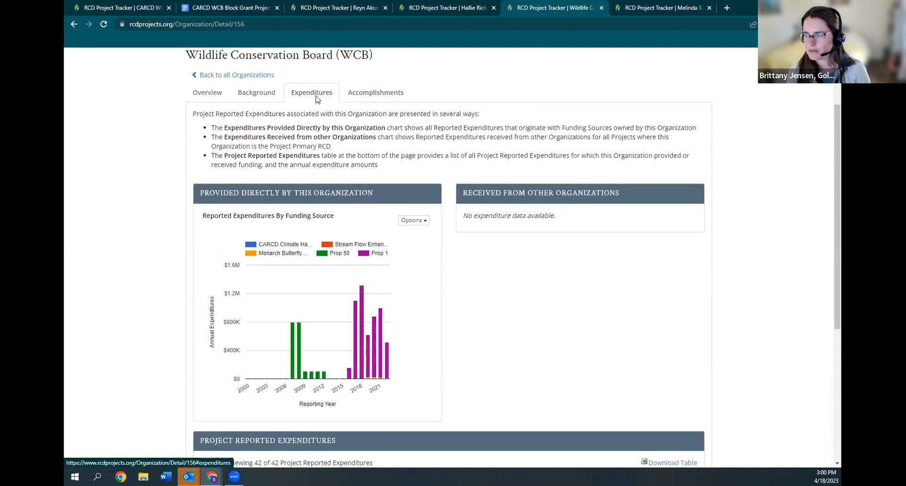
pyautogui.scroll(-4, 187, 289)
pyautogui.scroll(4, 187, 291)
pyautogui.scroll(2, 187, 291)
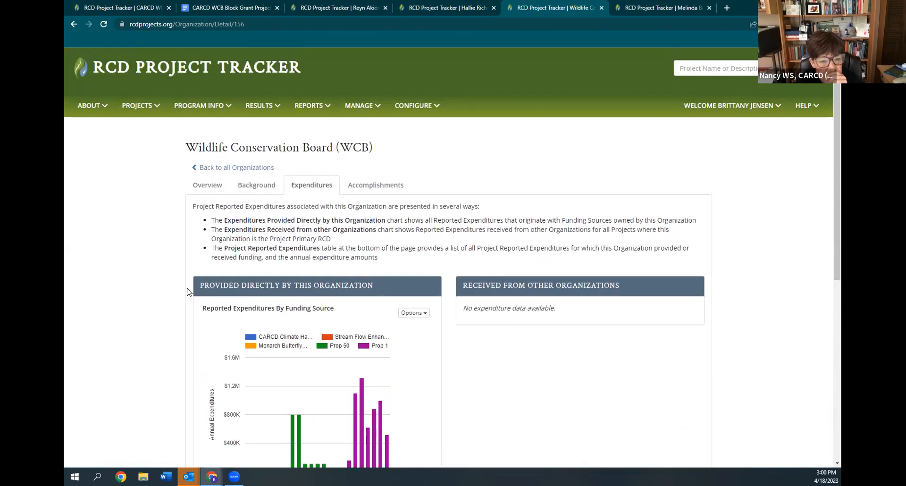